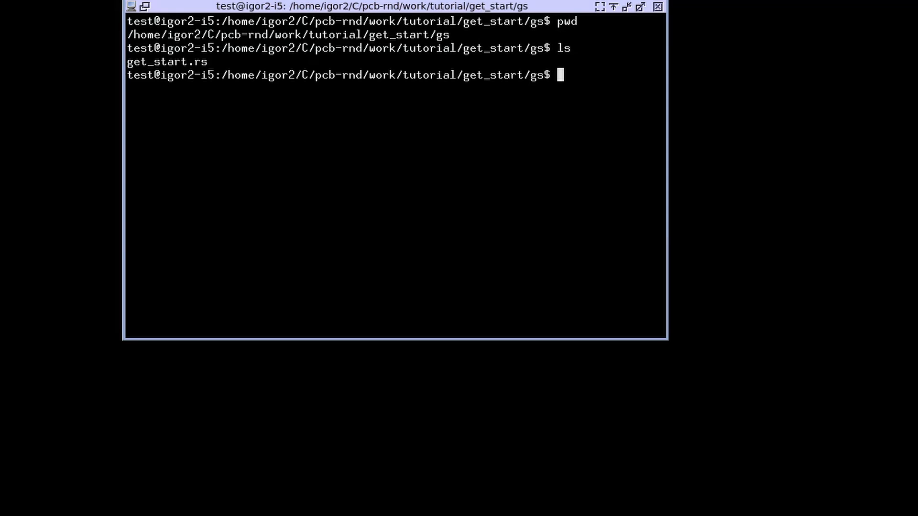
- Launch pcb-rnd from the terminal in the gs project directory and bring its empty board window to the front
text(pcb-rnd)
key(Return)
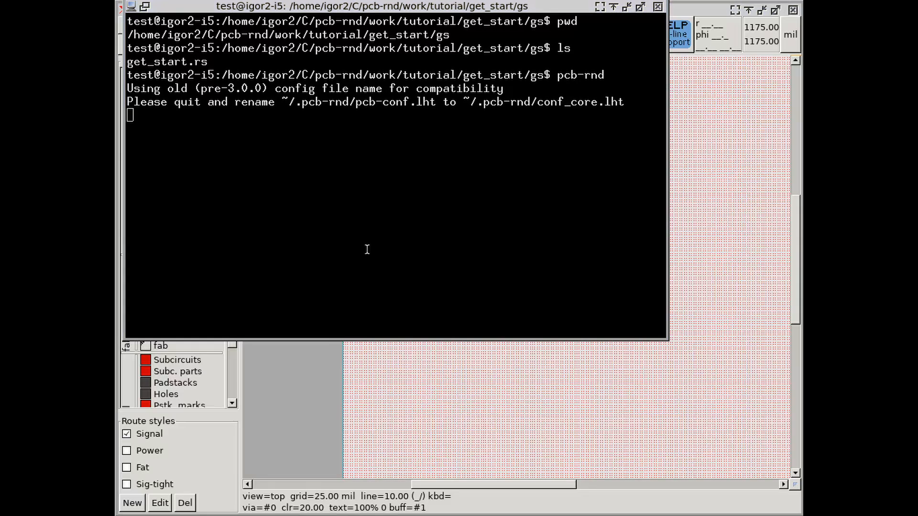
click(427, 373)
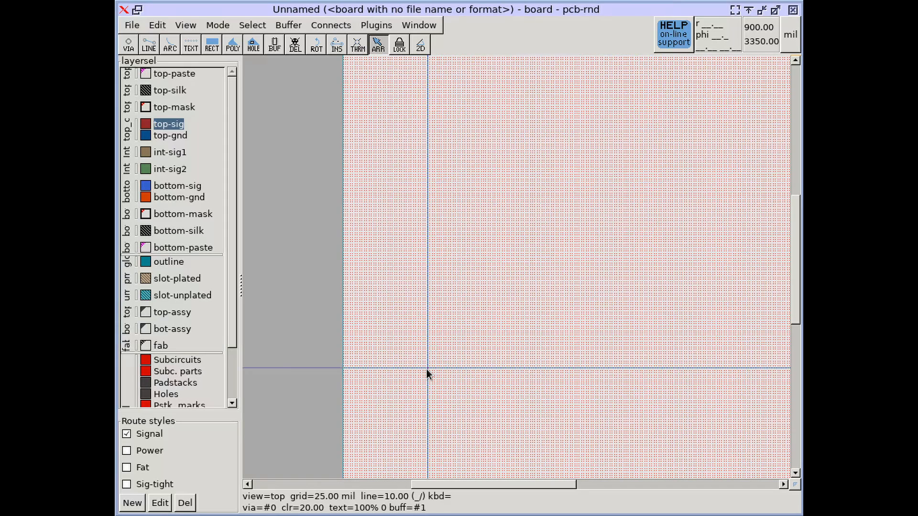
- Save the new board layout as get_start.rp in the gs directory, keeping the lihata board v8 format
click(131, 25)
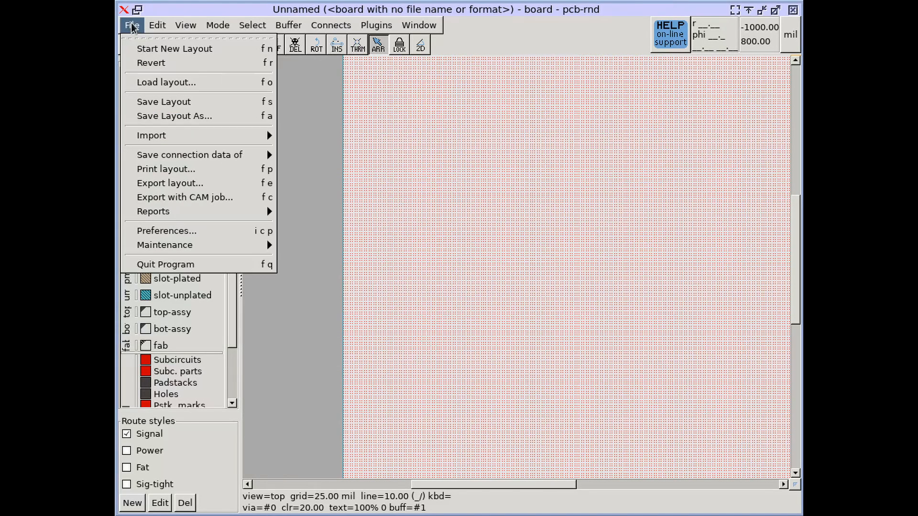
click(166, 101)
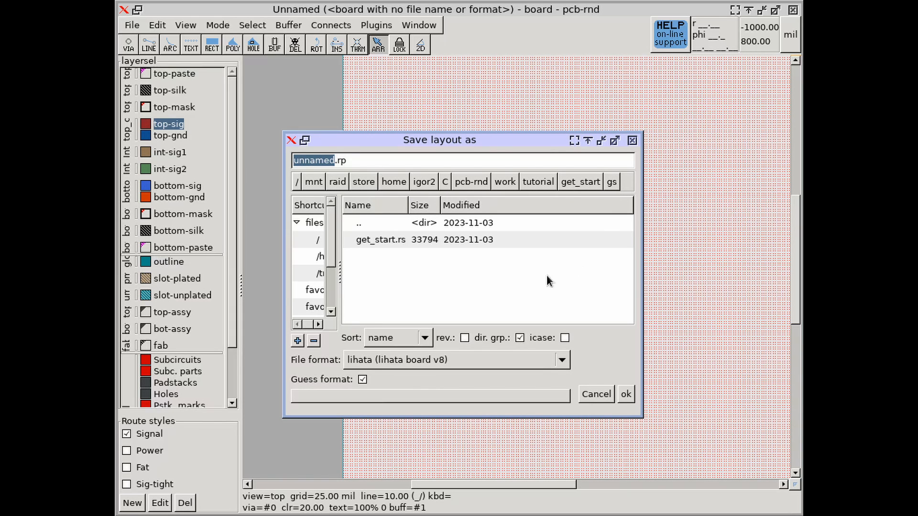
text(get_start)
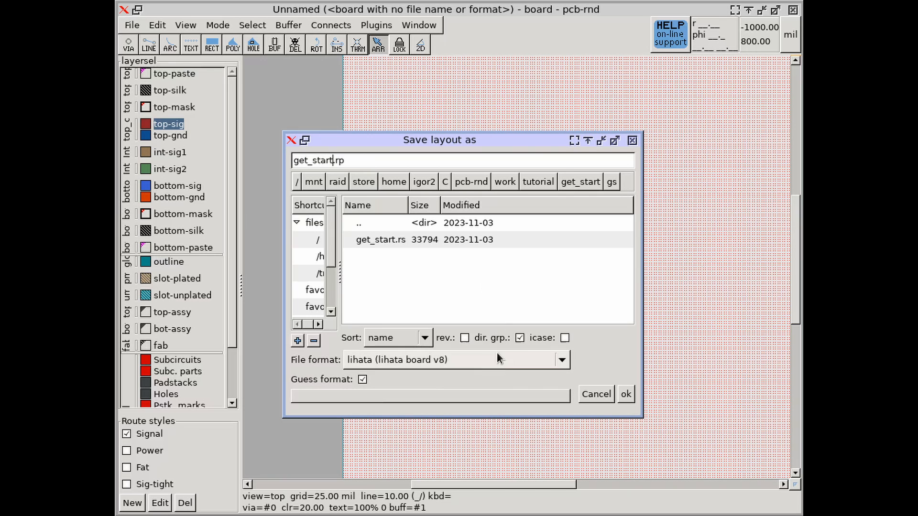
click(626, 395)
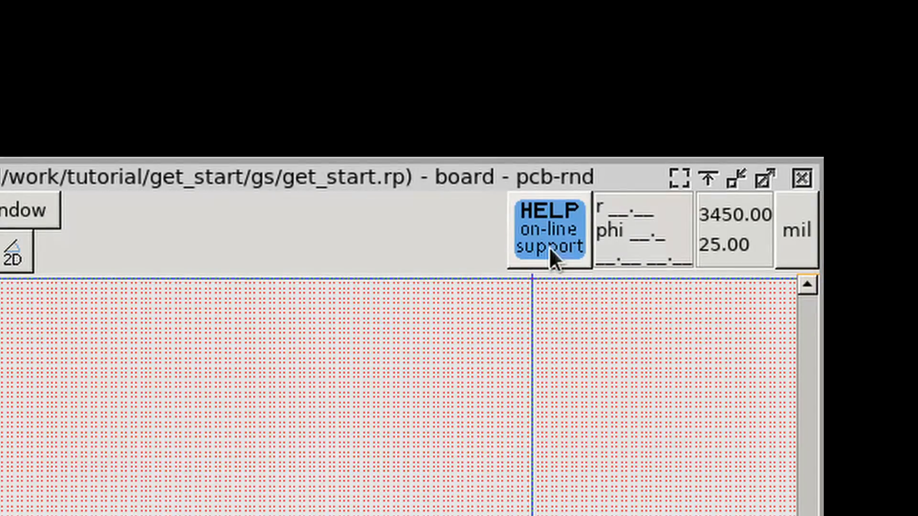
- Open the on-line support chat, replace the default nickname with a personal one and connect to #pcb-rnd on irc.repo.hu
click(549, 246)
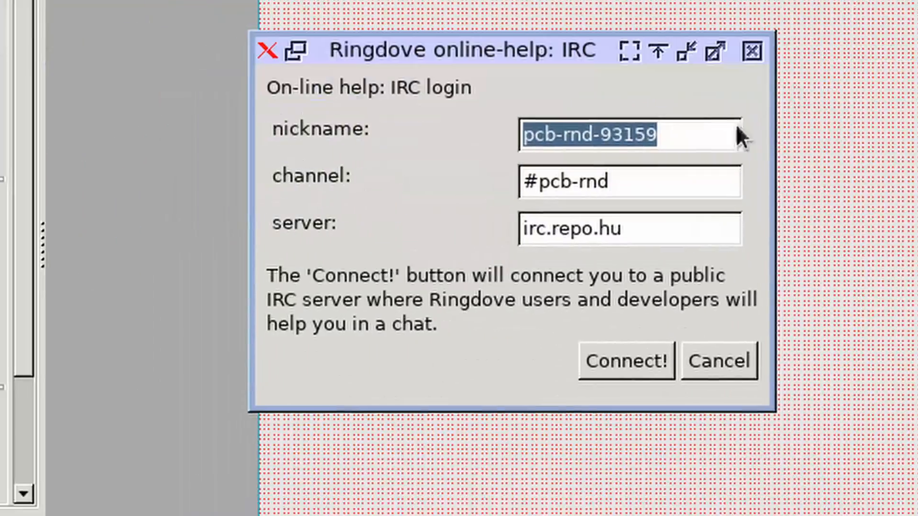
drag(698, 131, 420, 149)
key(BackSpace)
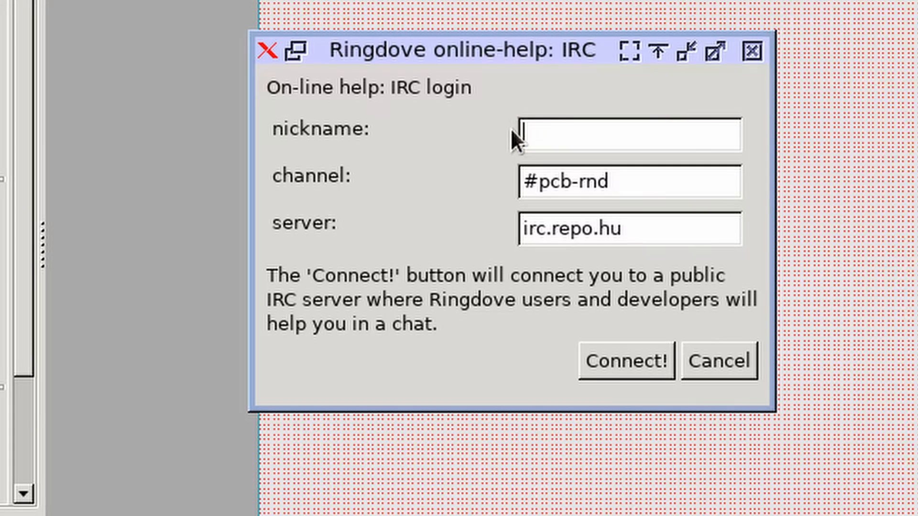
text(john_doe)
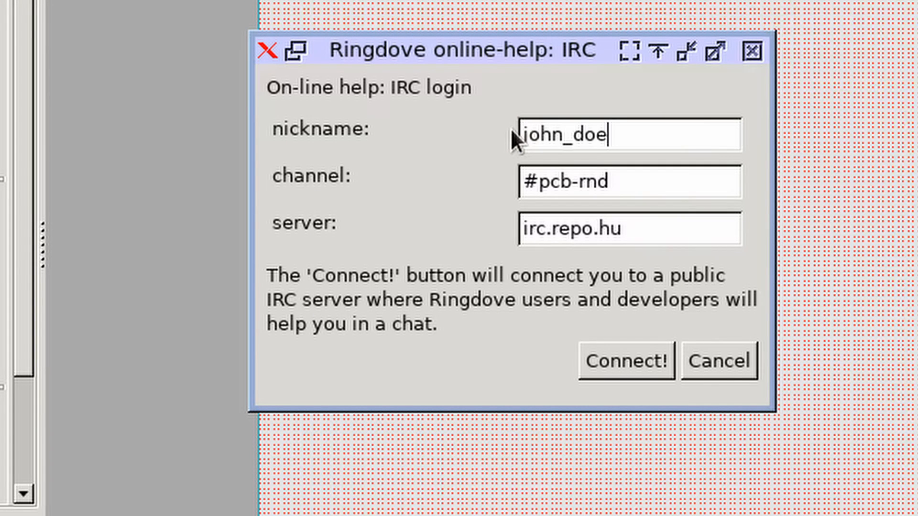
click(616, 354)
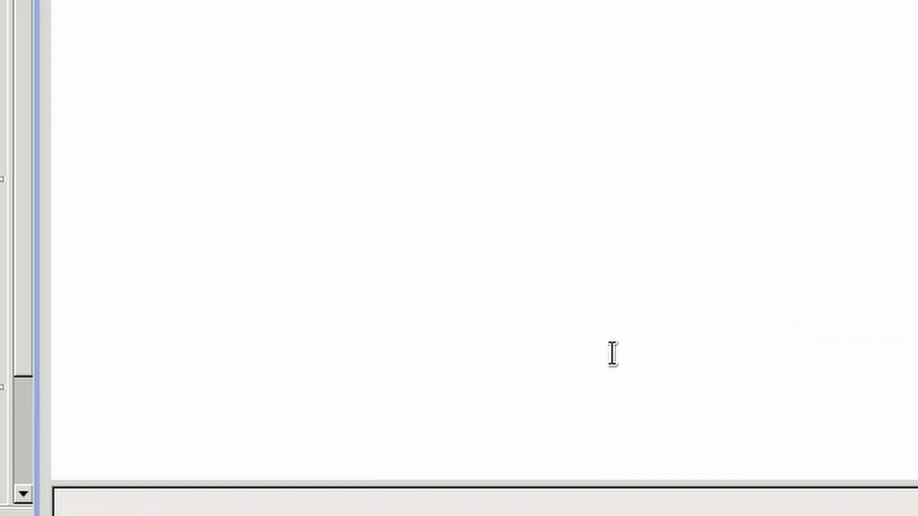
- Send the messages "hi" and "bye" in the support chat
click(393, 407)
text(hi)
key(Return)
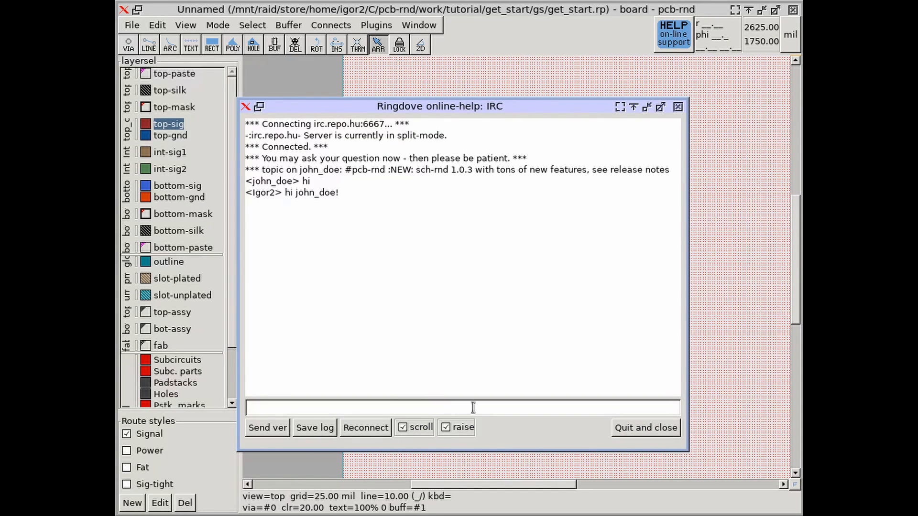
text(bye)
key(Return)
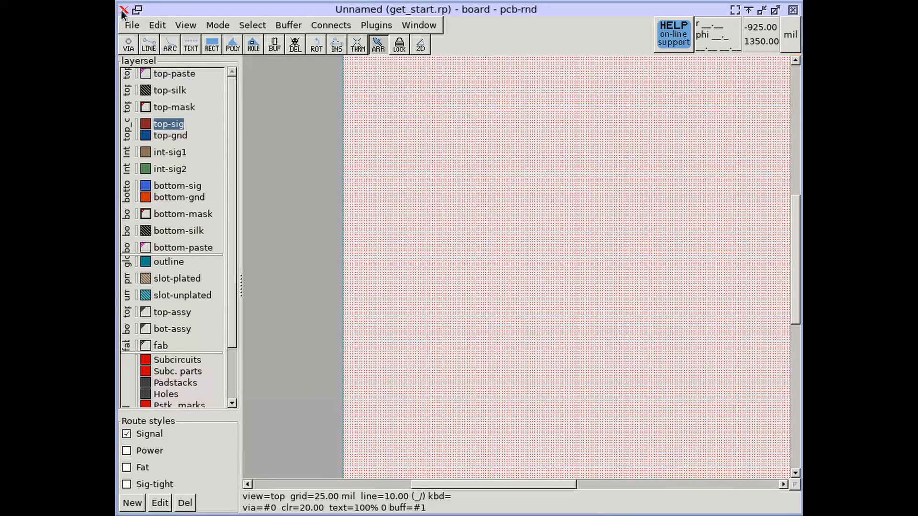
- Delete both internal copper groups, holding int-sig1 and int-sig2, from the board cross section in the layer preferences
click(132, 25)
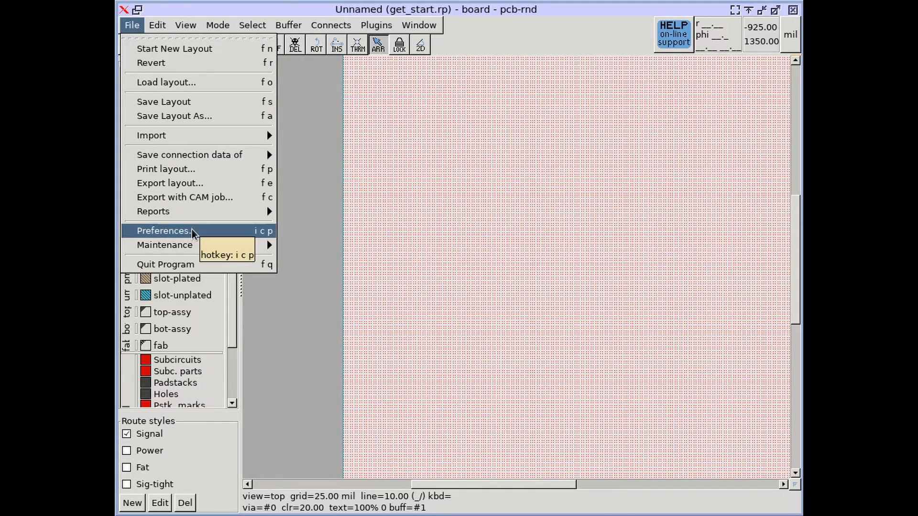
click(162, 231)
click(480, 67)
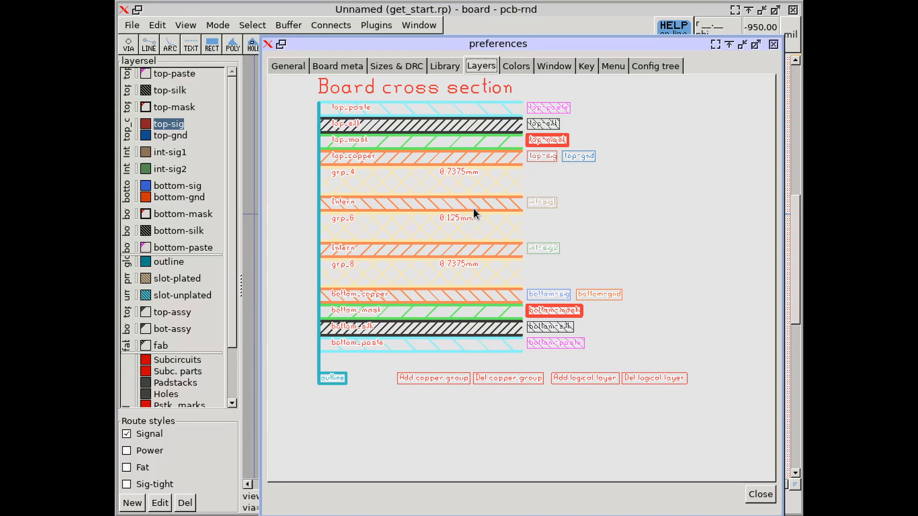
click(503, 379)
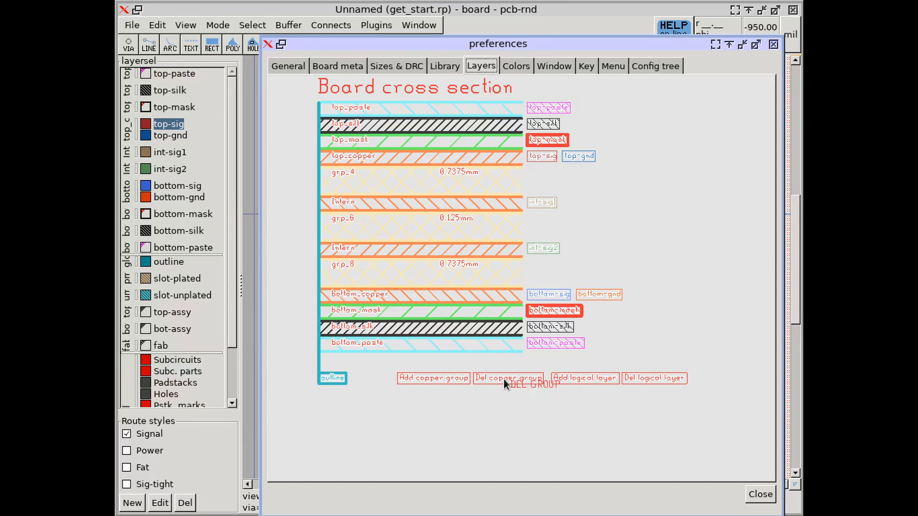
click(431, 207)
click(525, 332)
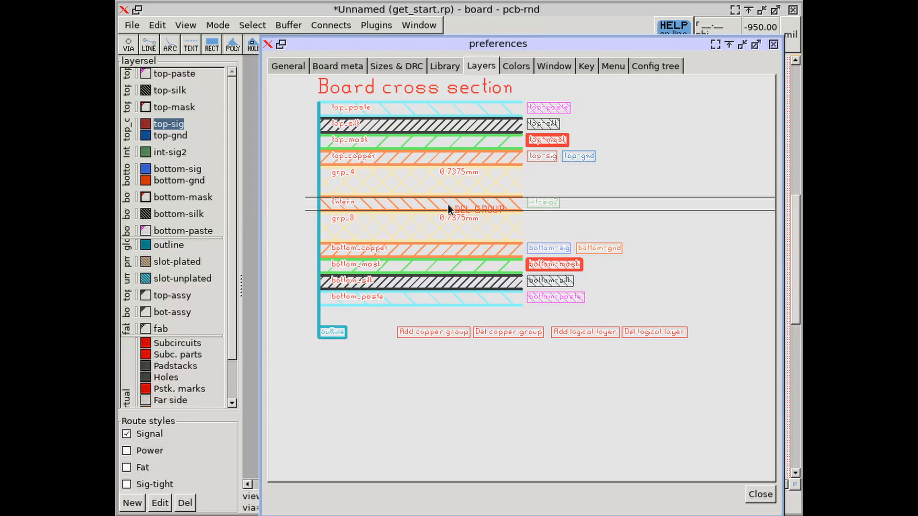
click(449, 204)
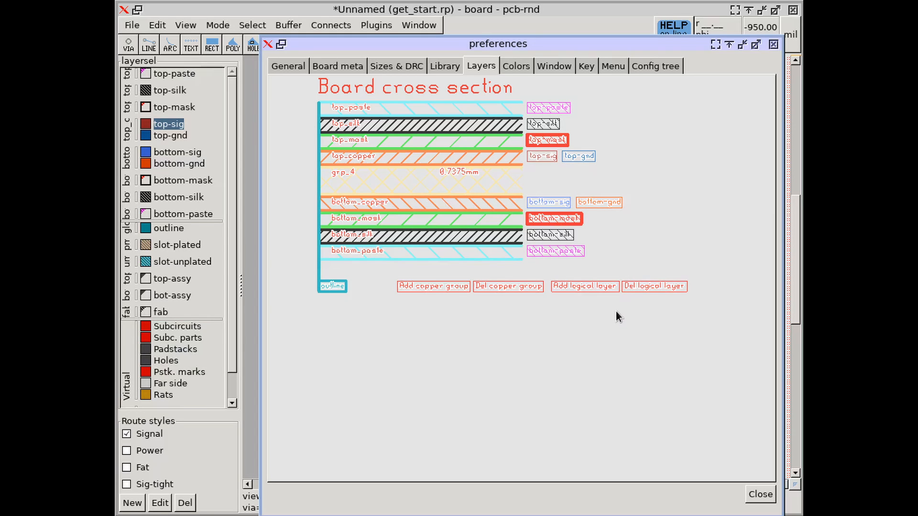
- Delete the logical layers bottom-sig and top-gnd from the board cross section
click(649, 286)
click(557, 202)
click(653, 286)
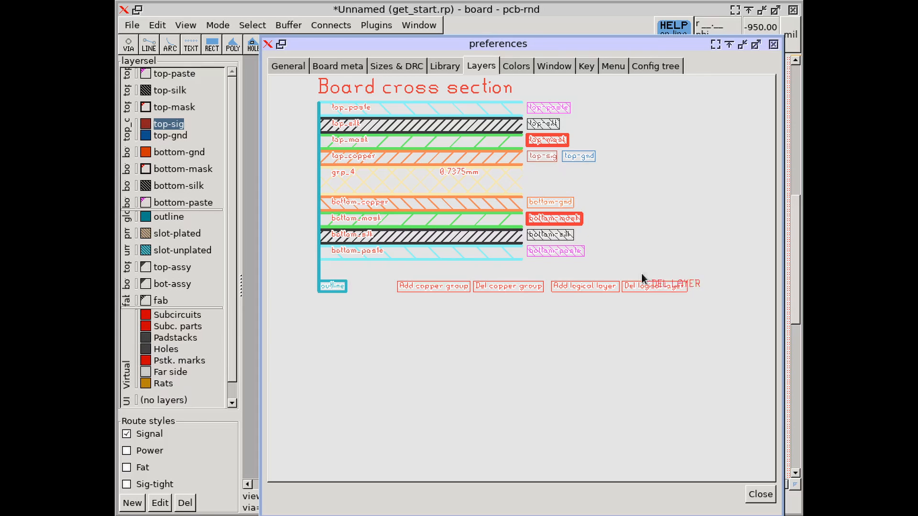
click(586, 162)
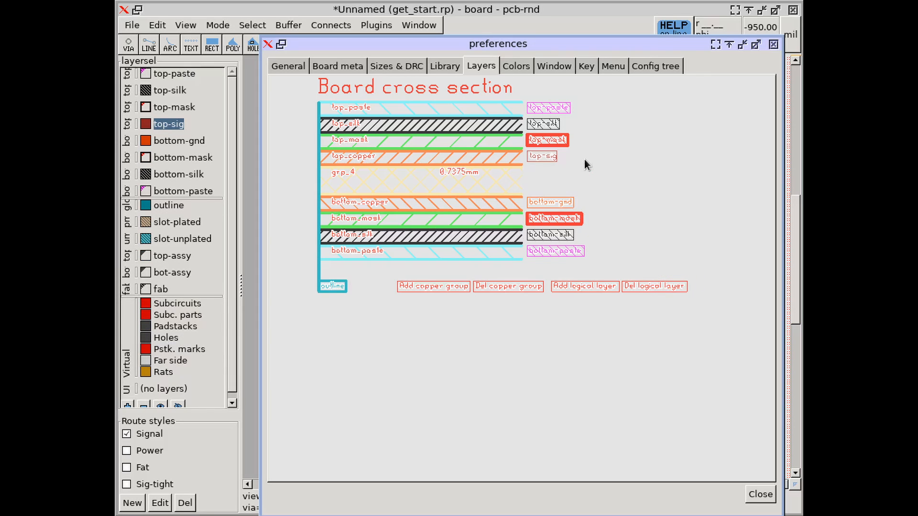
- Change the bottom-gnd layer's color property to blue #212be4, apply it and close the preferences
right_click(564, 202)
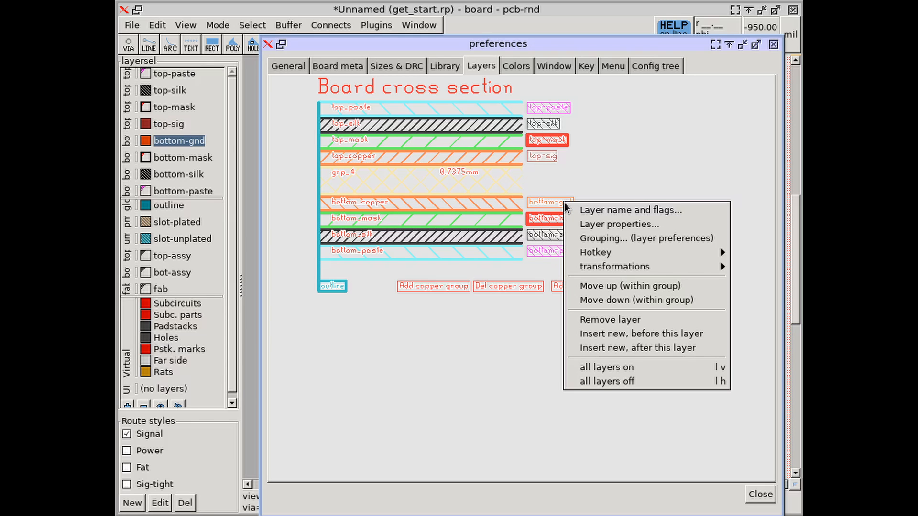
click(594, 224)
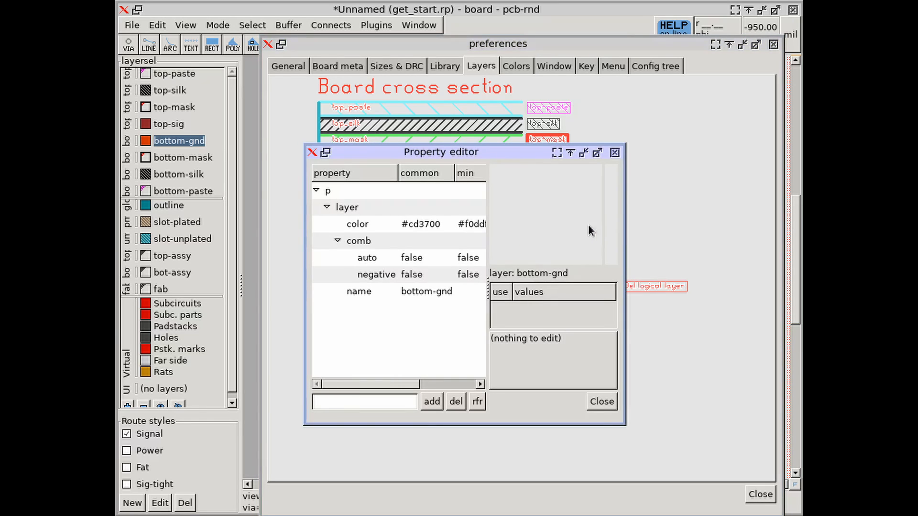
click(418, 224)
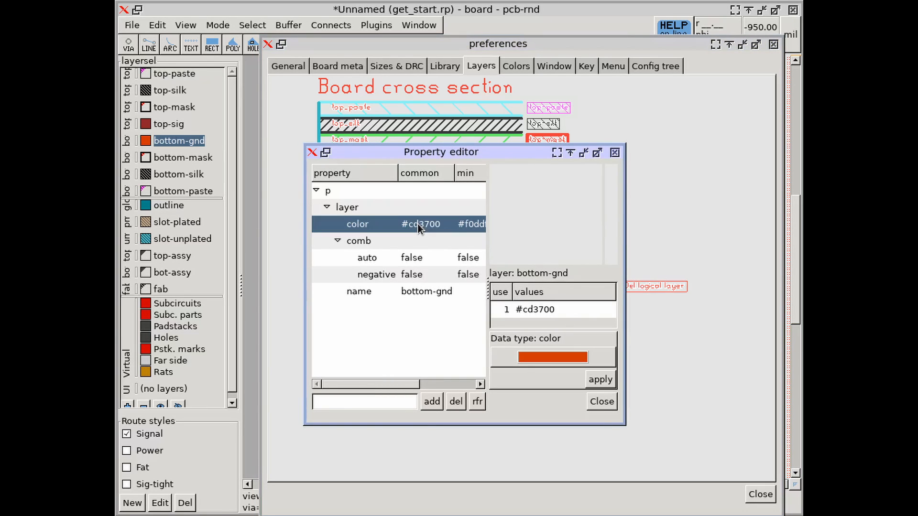
click(528, 360)
click(339, 328)
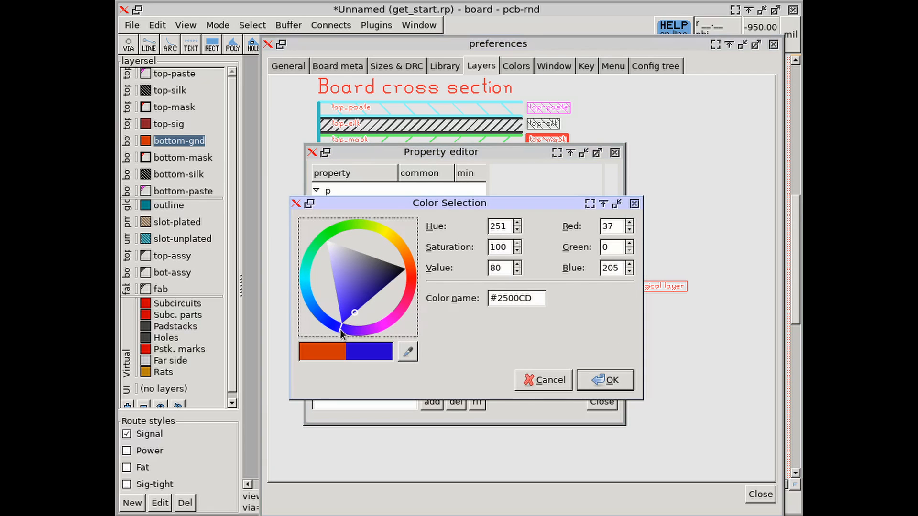
click(330, 321)
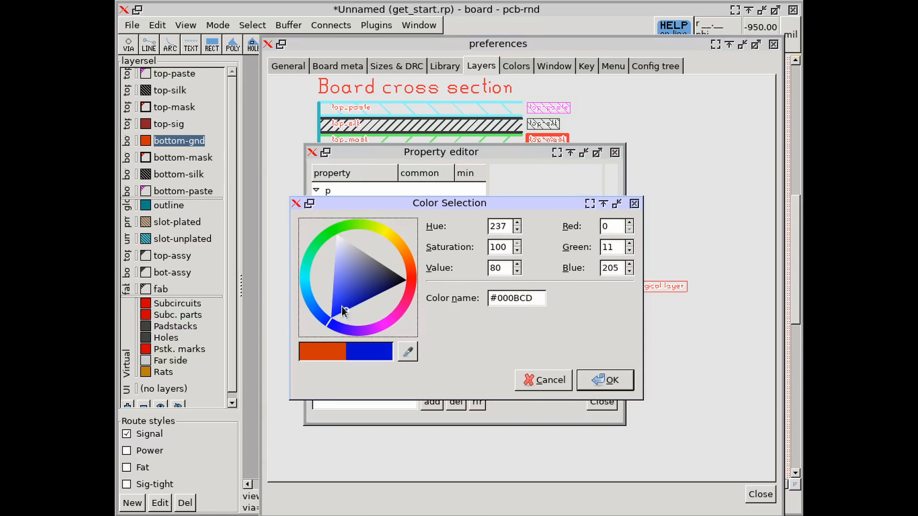
click(337, 309)
click(604, 380)
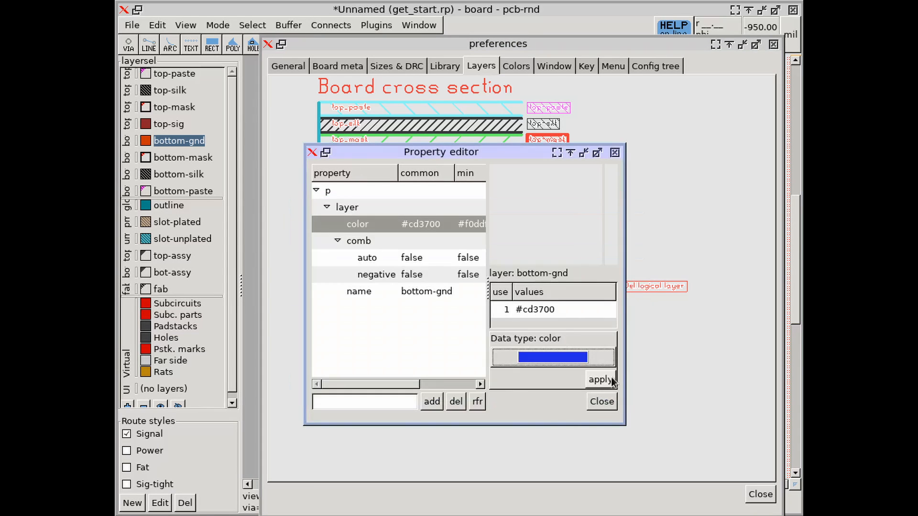
click(605, 382)
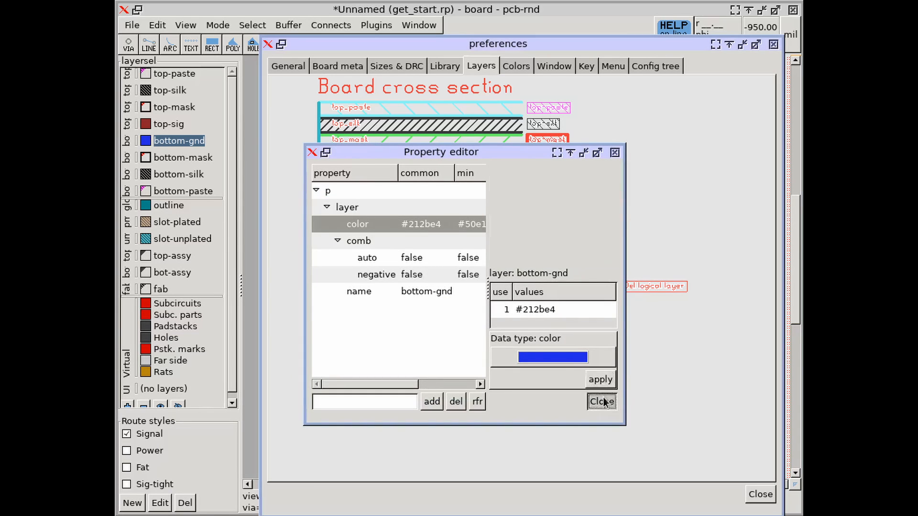
click(601, 401)
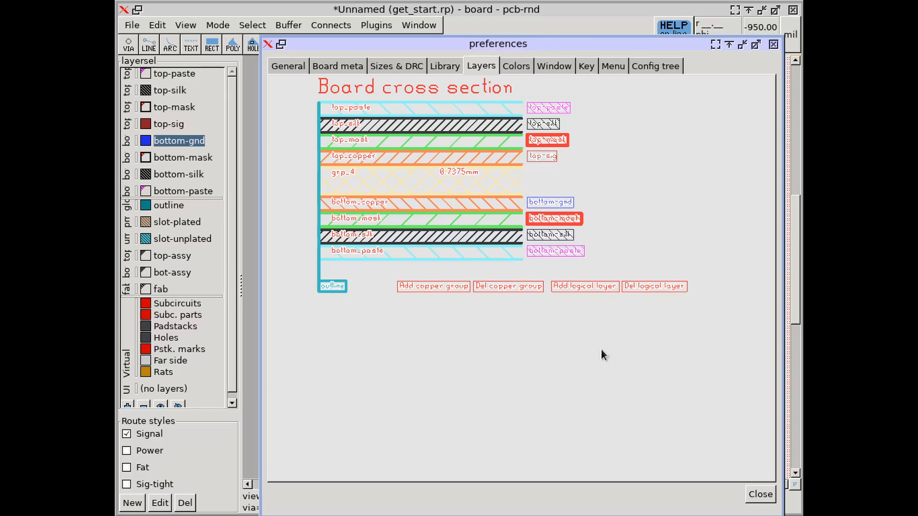
click(760, 494)
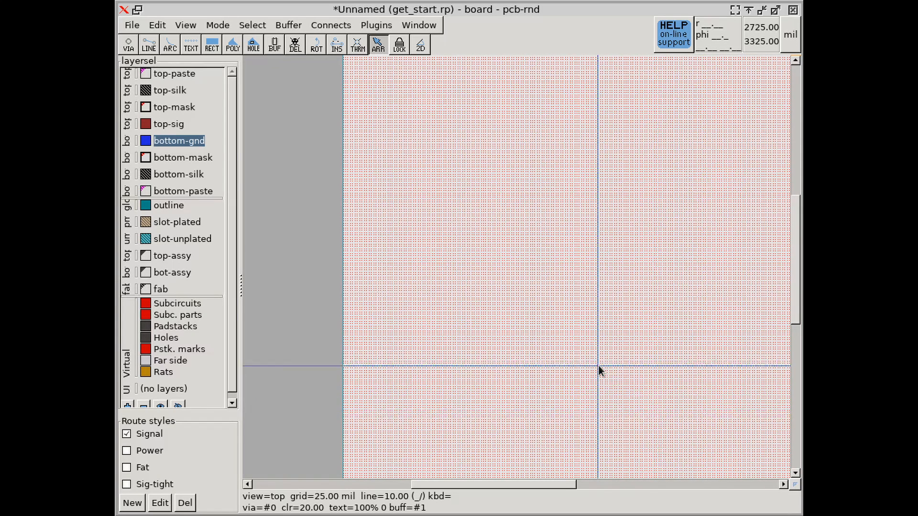
- Open the schematics import settings and choose sch-rnd as the import format
scroll(599, 366, down, 2)
middle_drag(598, 366, 533, 325)
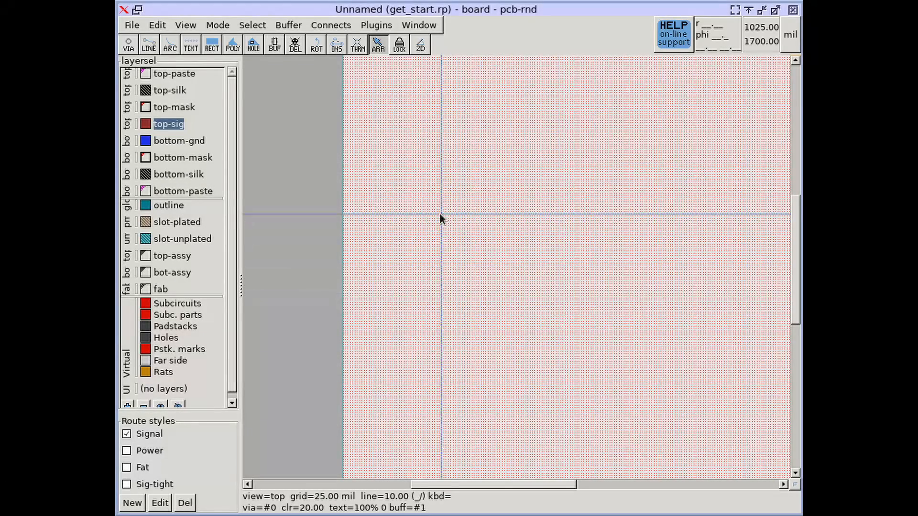
scroll(414, 193, down, 5)
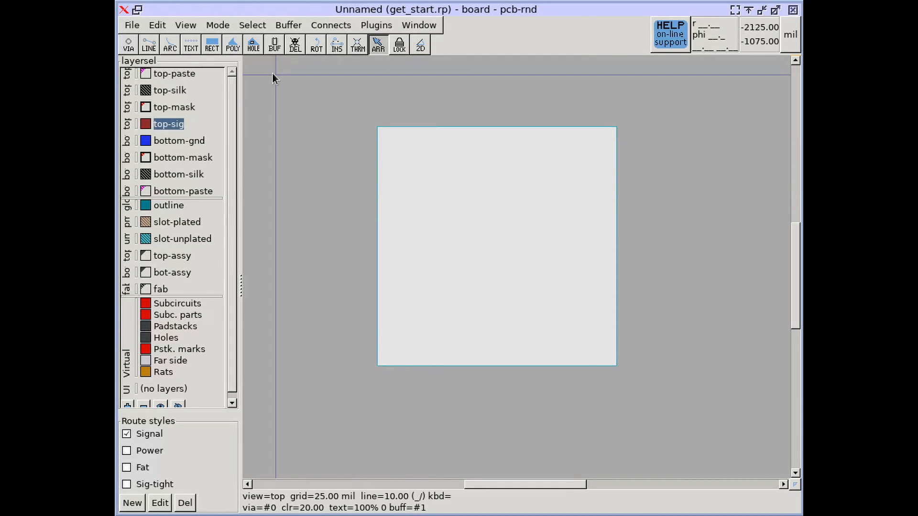
click(127, 26)
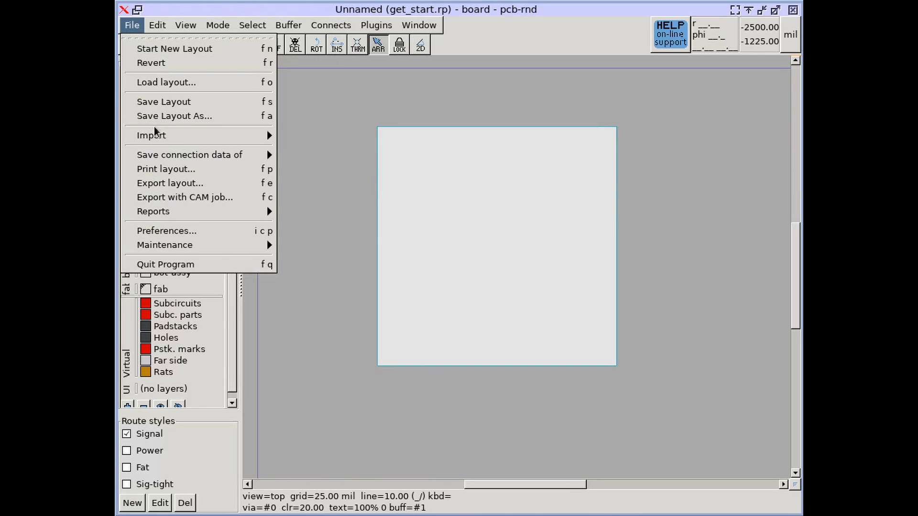
mouse_move(153, 139)
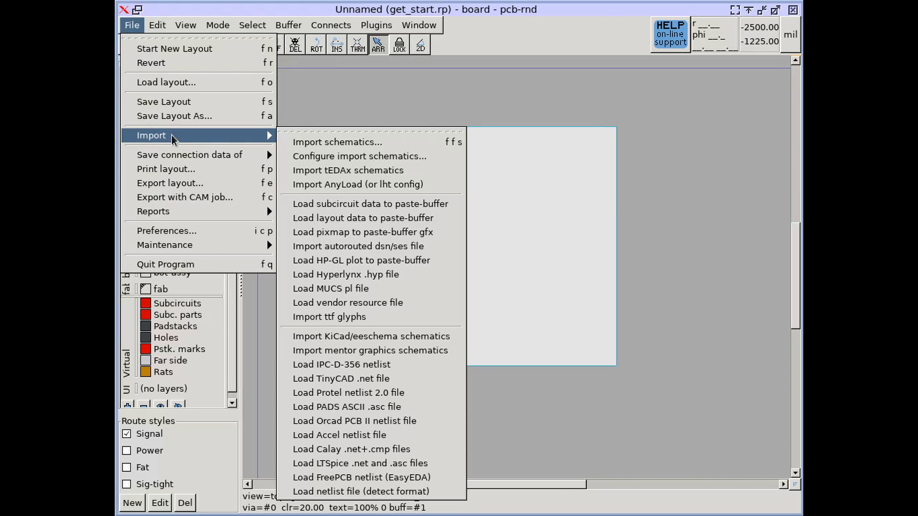
click(306, 148)
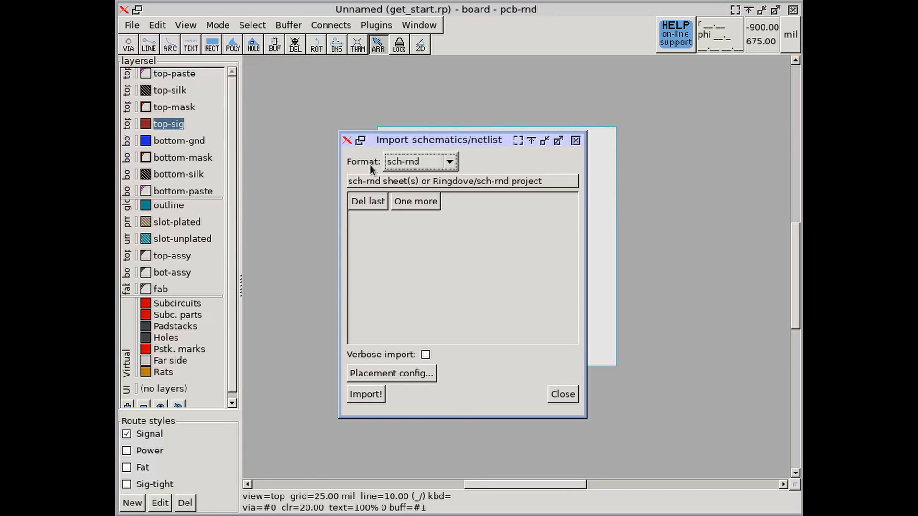
click(400, 164)
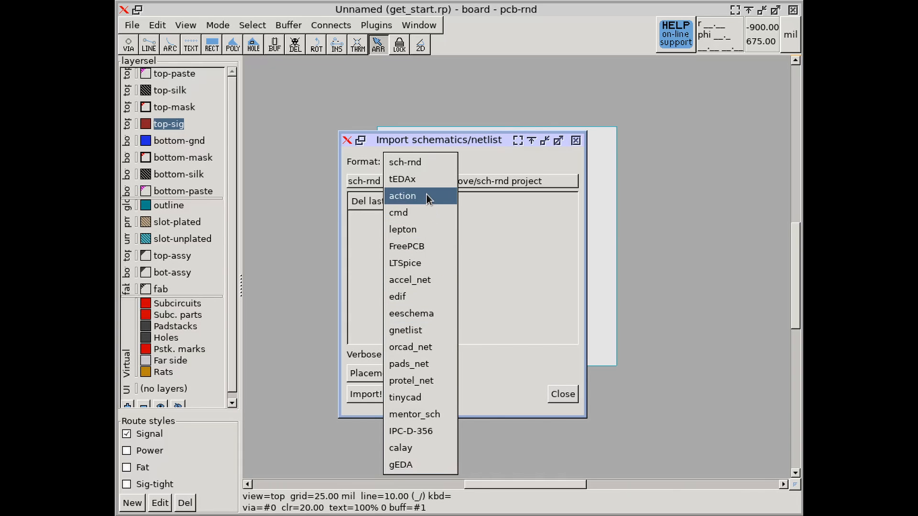
click(419, 167)
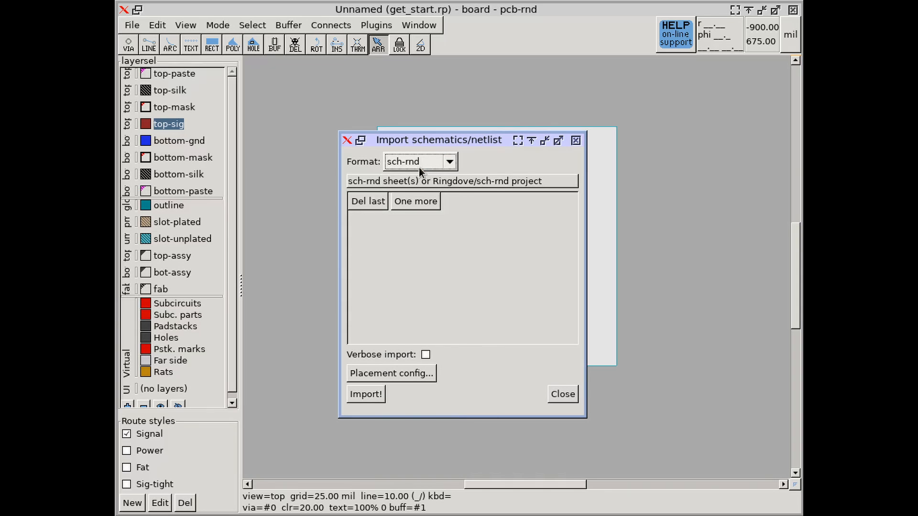
- Add get_start.rs as the schematic source, import it into the board and close the import dialog
click(417, 203)
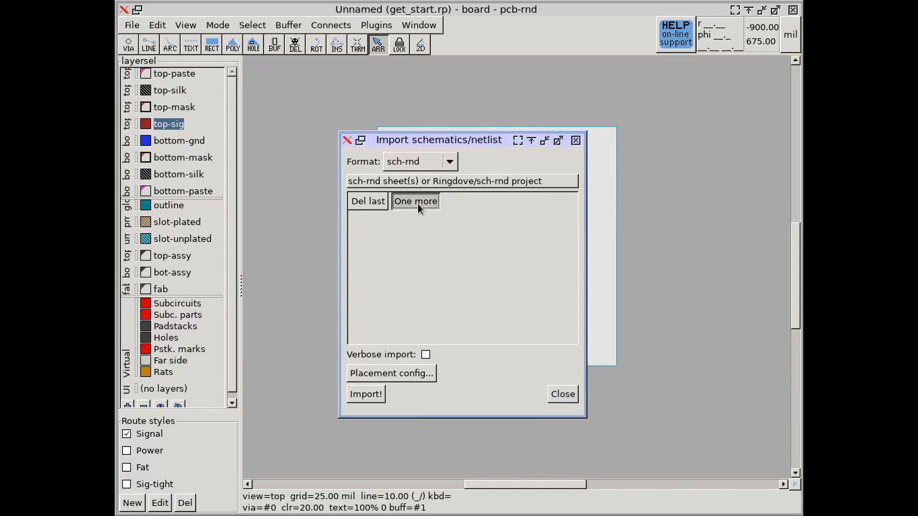
click(557, 203)
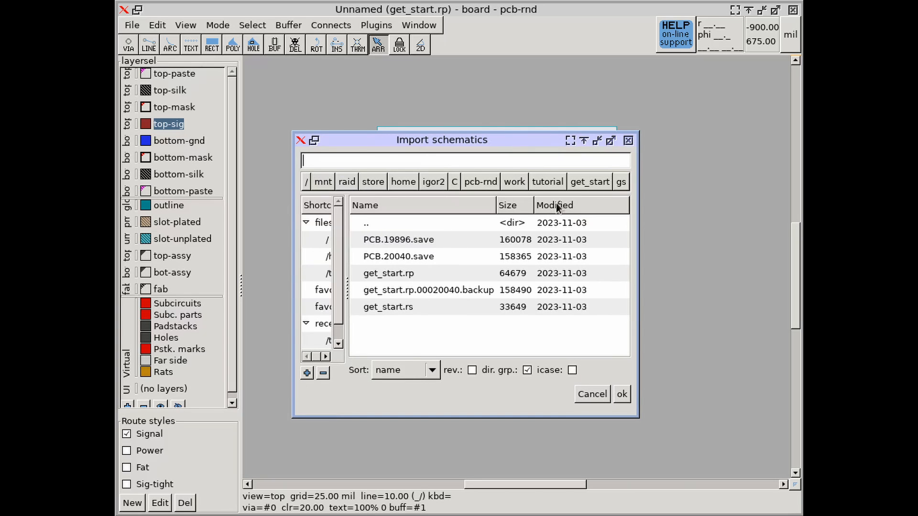
click(398, 308)
click(621, 394)
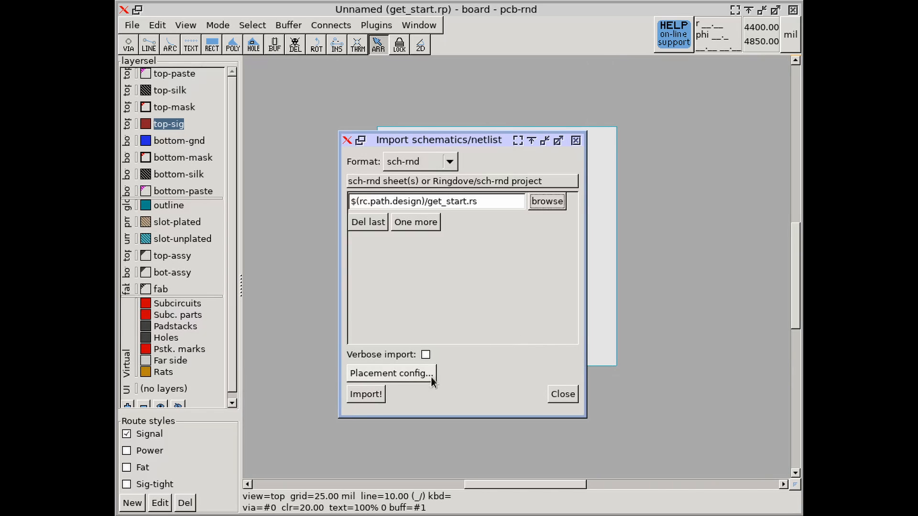
click(374, 394)
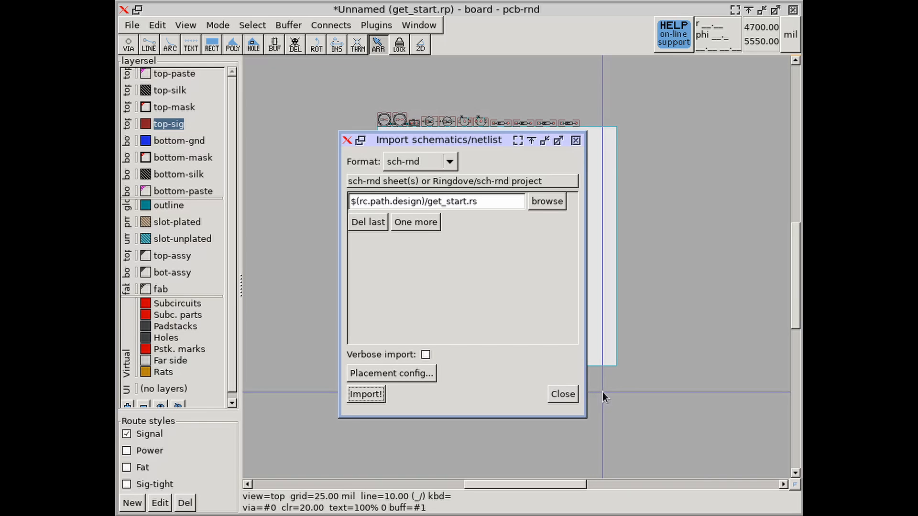
click(574, 393)
- Delete the LED1 subcircuit from the row of imported parts above the board
right_drag(453, 188, 485, 289)
scroll(460, 227, up, 2)
scroll(445, 252, up, 5)
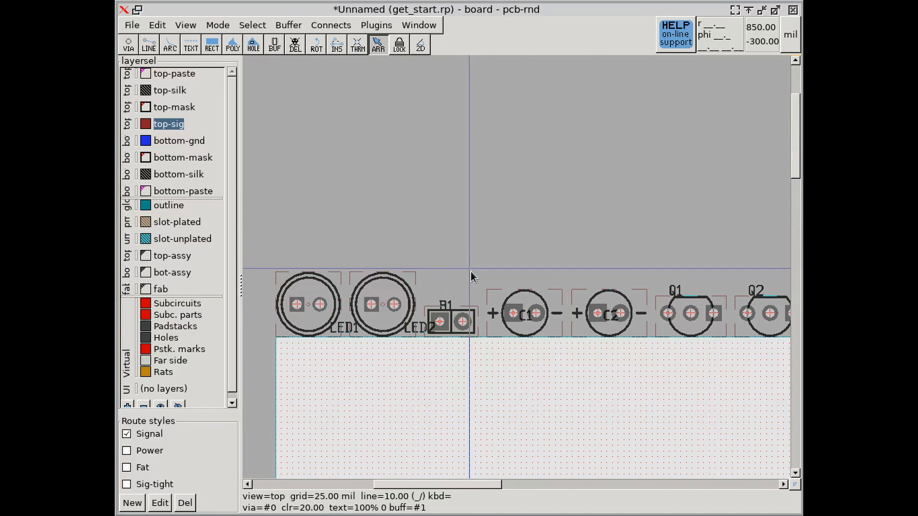
right_drag(485, 271, 426, 230)
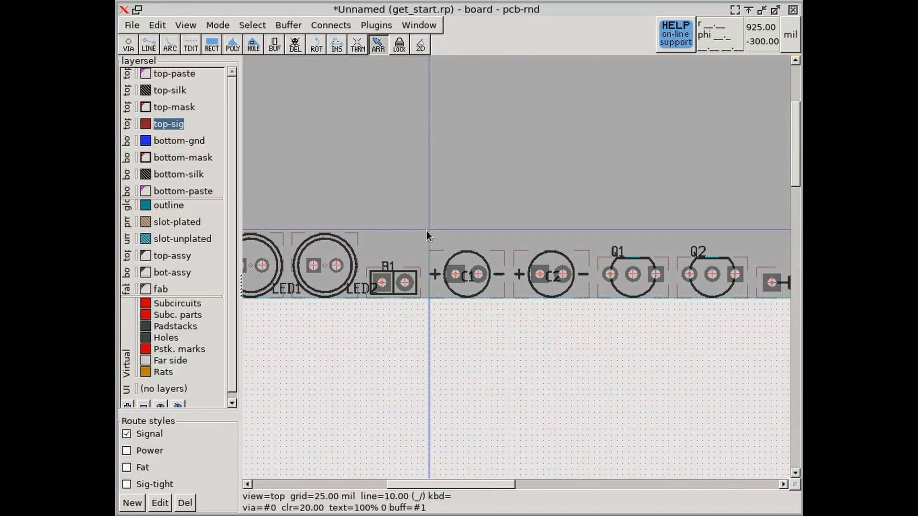
scroll(426, 230, down, 1)
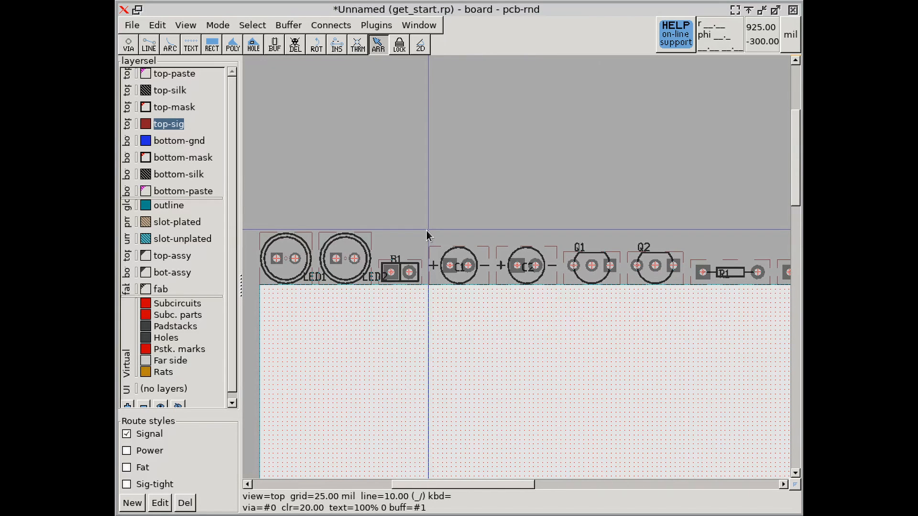
click(280, 242)
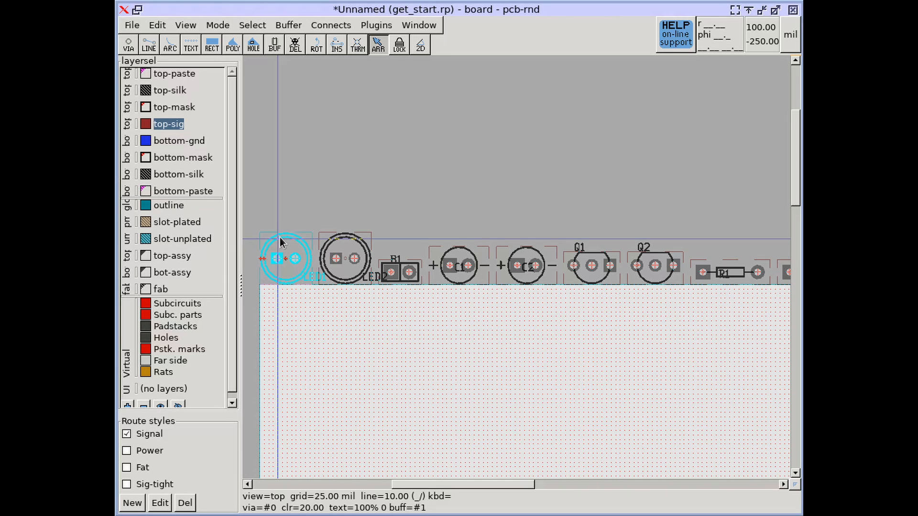
click(280, 237)
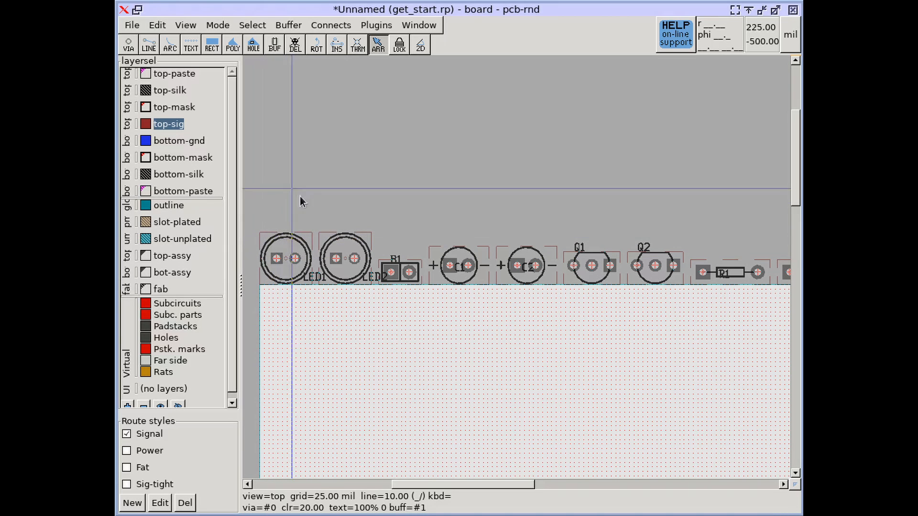
key(Delete)
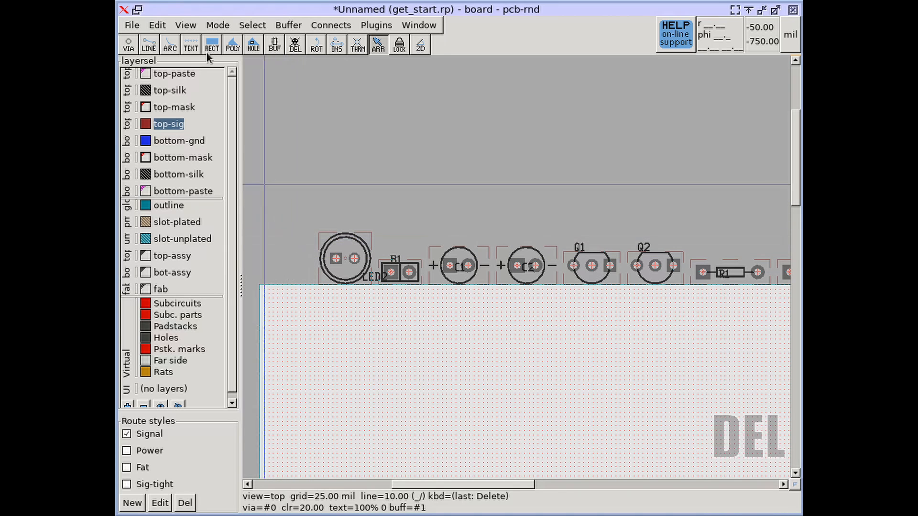
- Re-import the schematics to restore the deleted LED1 subcircuit
click(132, 27)
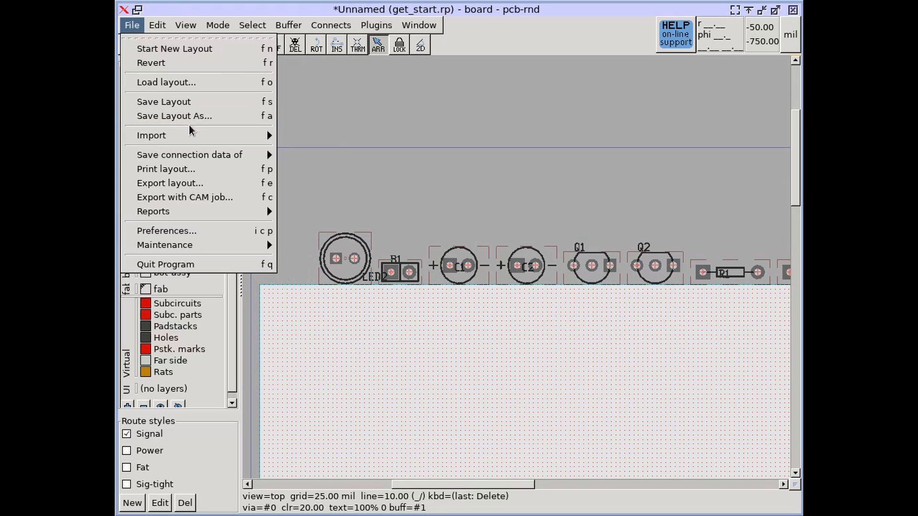
mouse_move(180, 137)
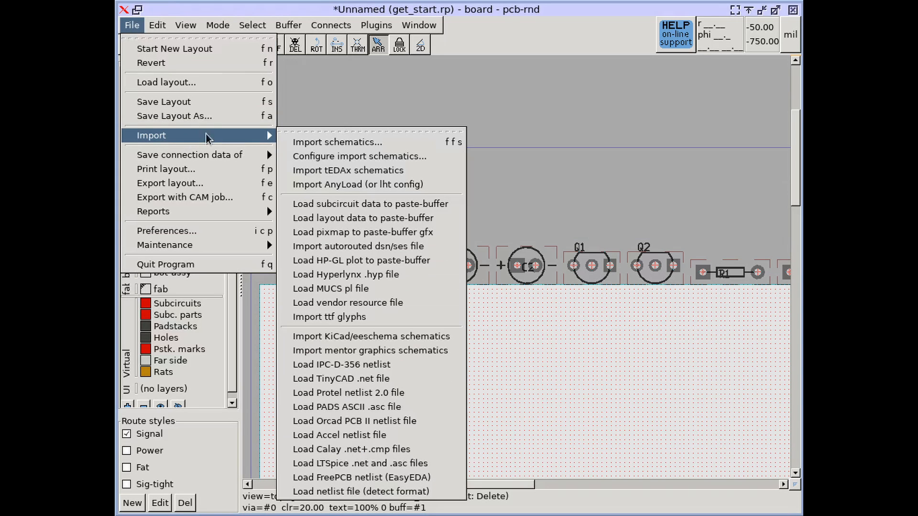
click(324, 143)
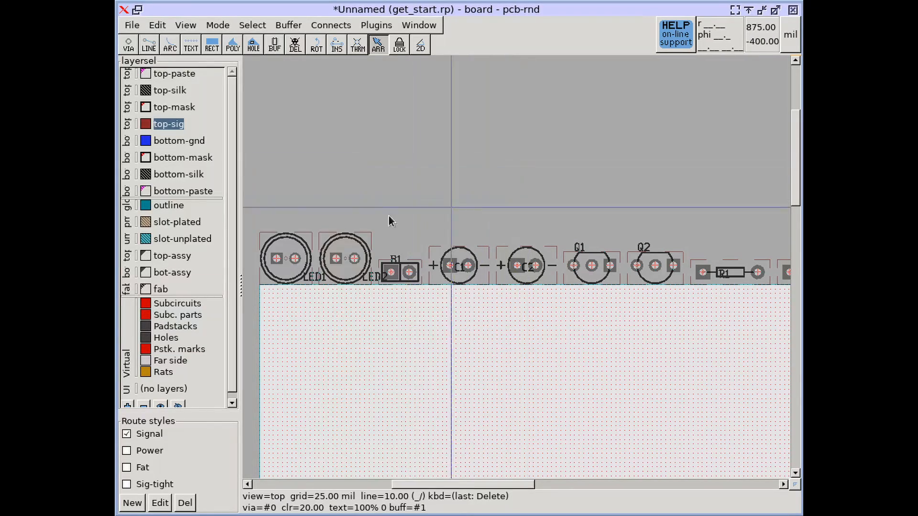
- Look through the networks in the board's netlist, from Vcc to right_e, and close the netlist window
scroll(427, 180, down, 1)
scroll(596, 162, down, 1)
right_drag(595, 163, 457, 181)
right_drag(338, 201, 419, 196)
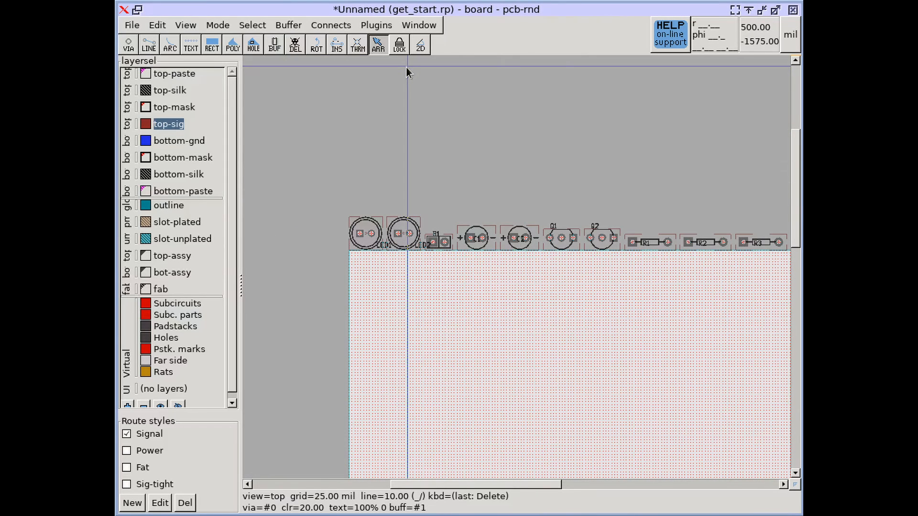
click(415, 25)
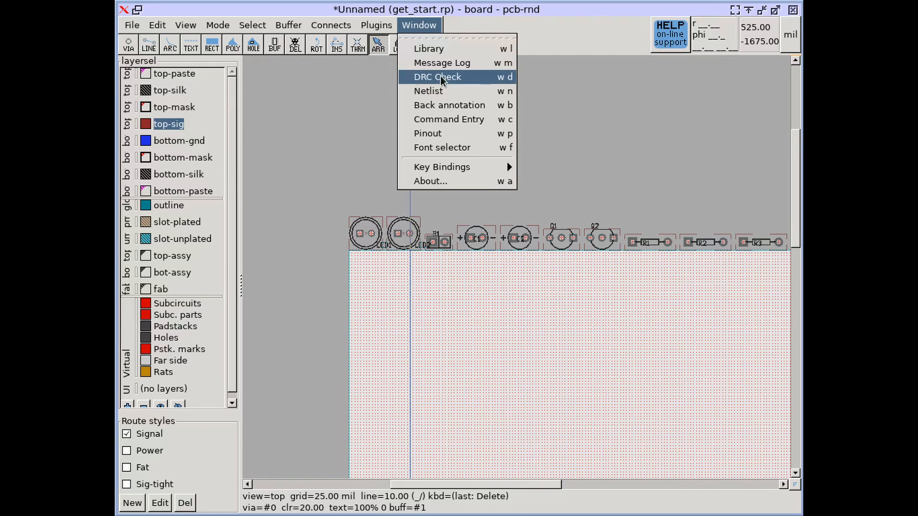
click(443, 92)
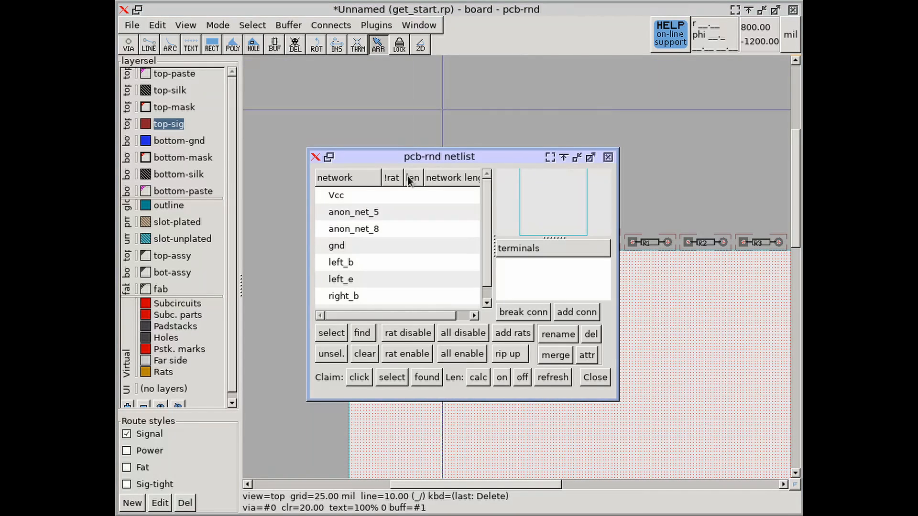
scroll(347, 214, down, 1)
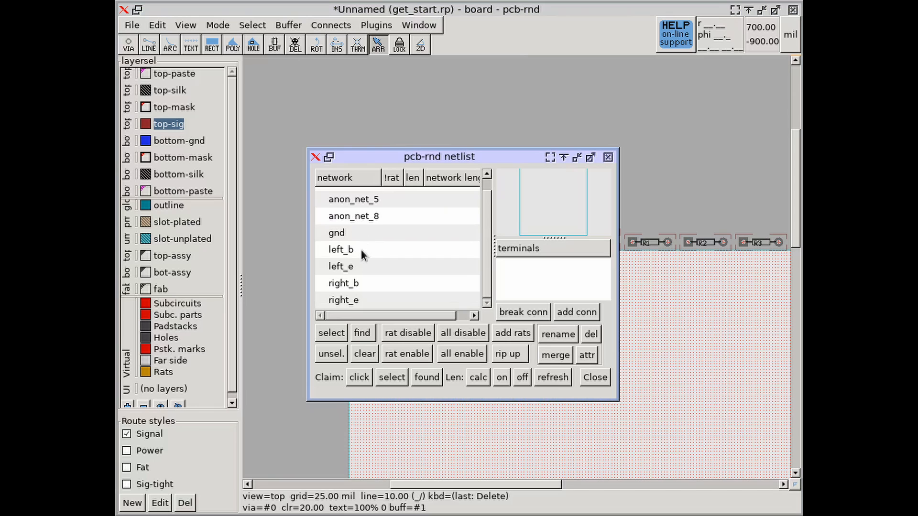
scroll(371, 244, up, 1)
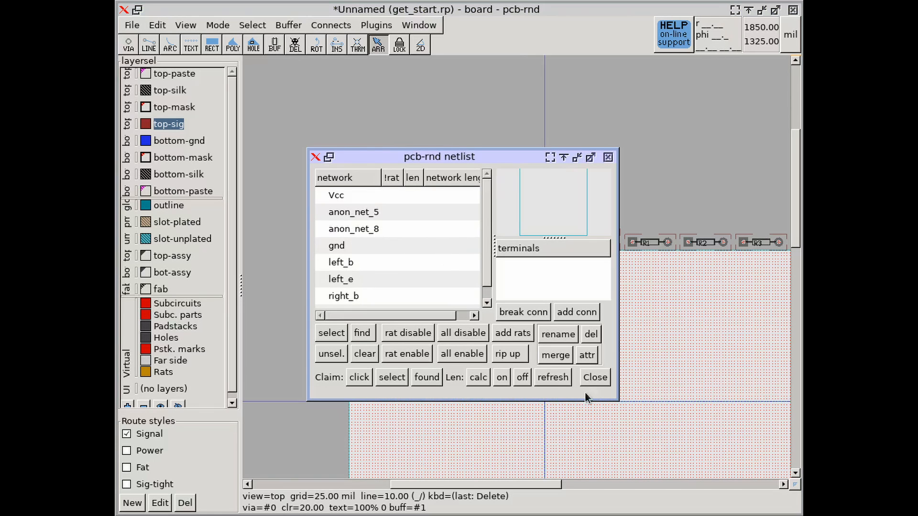
click(595, 378)
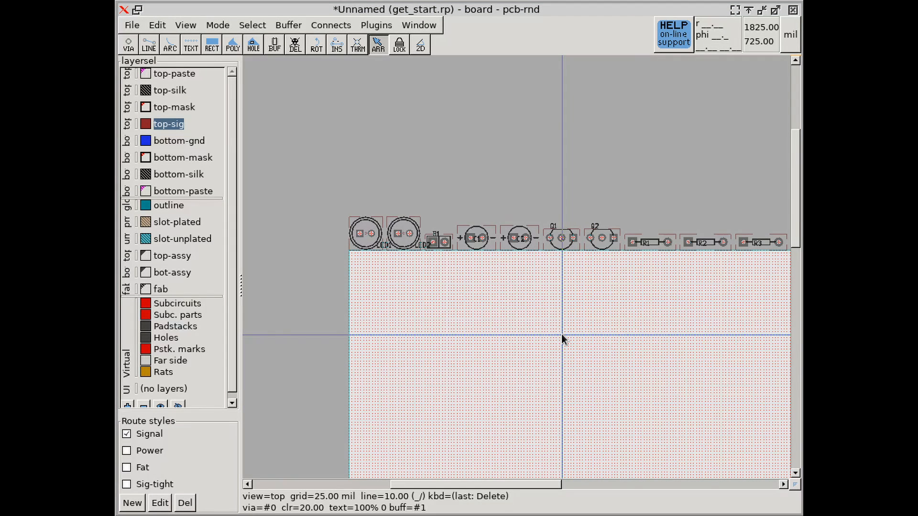
- Add rat lines for all unrouted connections between the imported parts
key(c)
key(r)
middle_drag(592, 314, 485, 316)
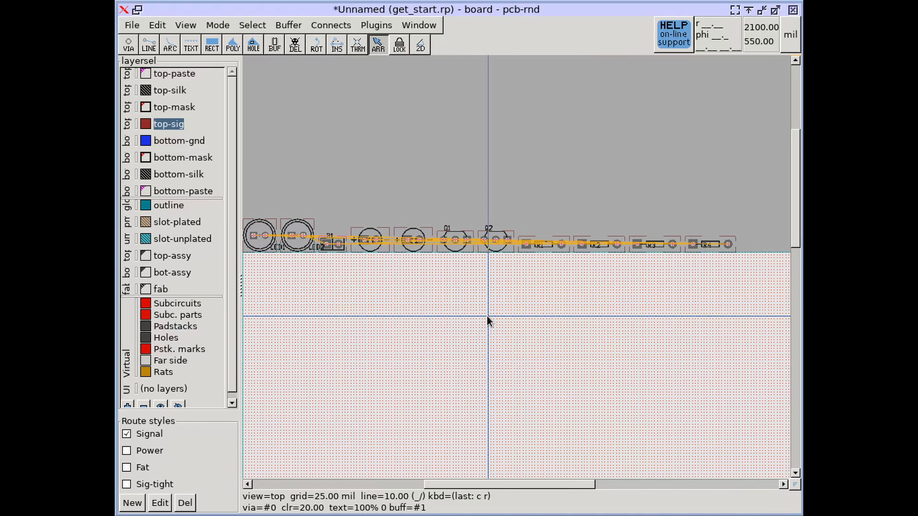
middle_drag(535, 271, 587, 277)
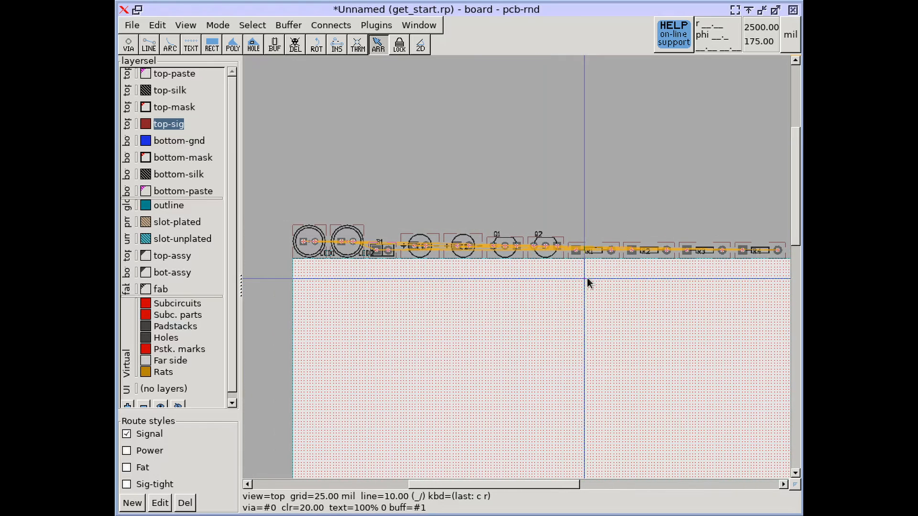
- Examine the netlist check report in the message log and run the rat line update again
drag(546, 174, 464, 170)
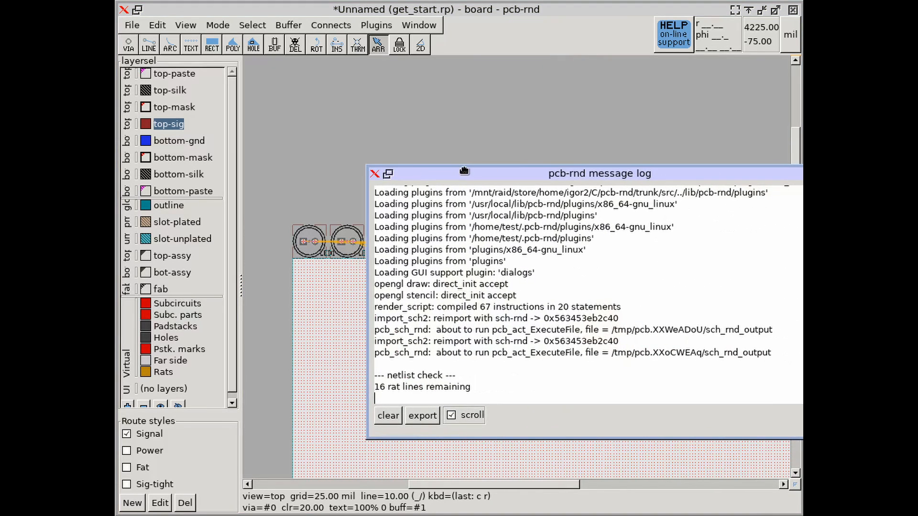
drag(375, 386, 521, 388)
click(521, 388)
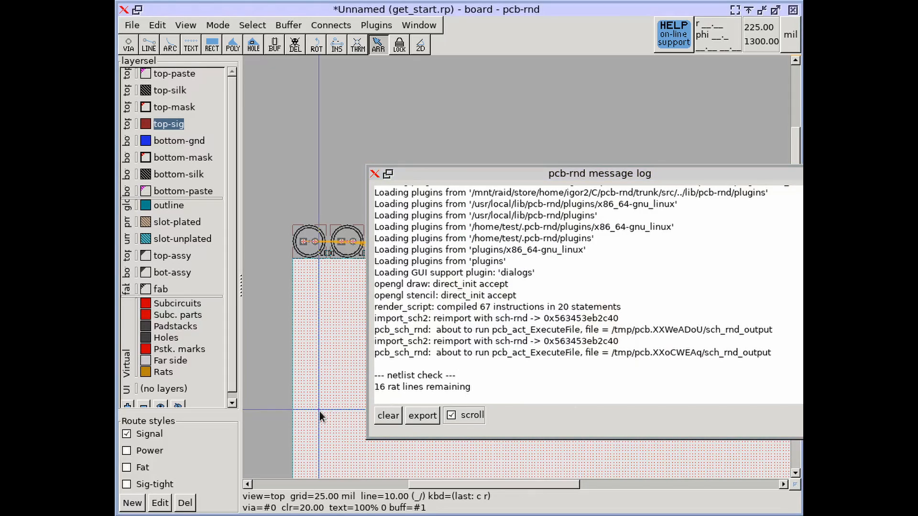
key(c)
key(r)
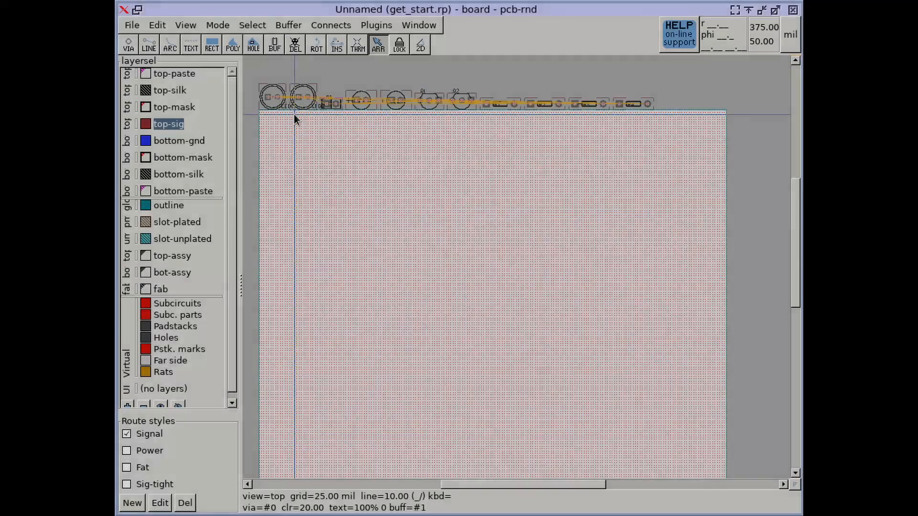
- Place LED1 and LED2 side by side in the board's upper-left corner, with B1 below LED1
scroll(337, 159, up, 8)
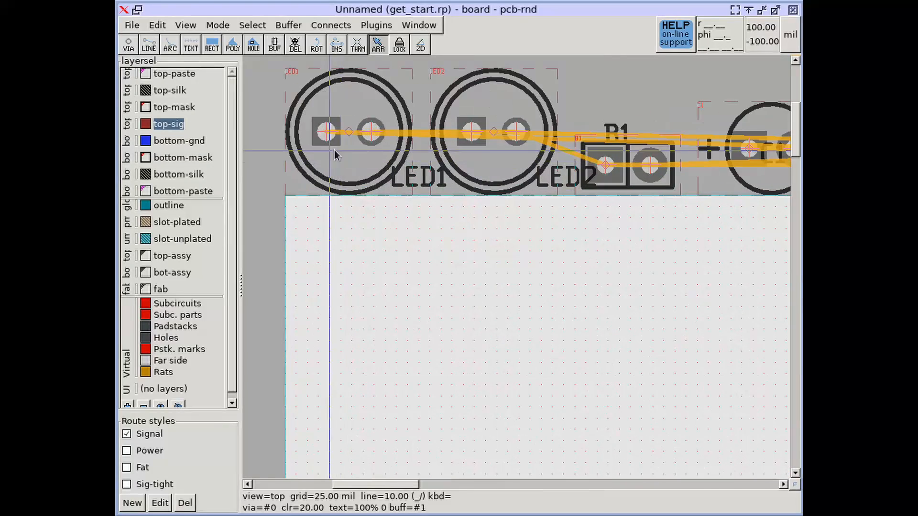
drag(334, 150, 392, 336)
drag(458, 139, 622, 318)
scroll(570, 312, down, 2)
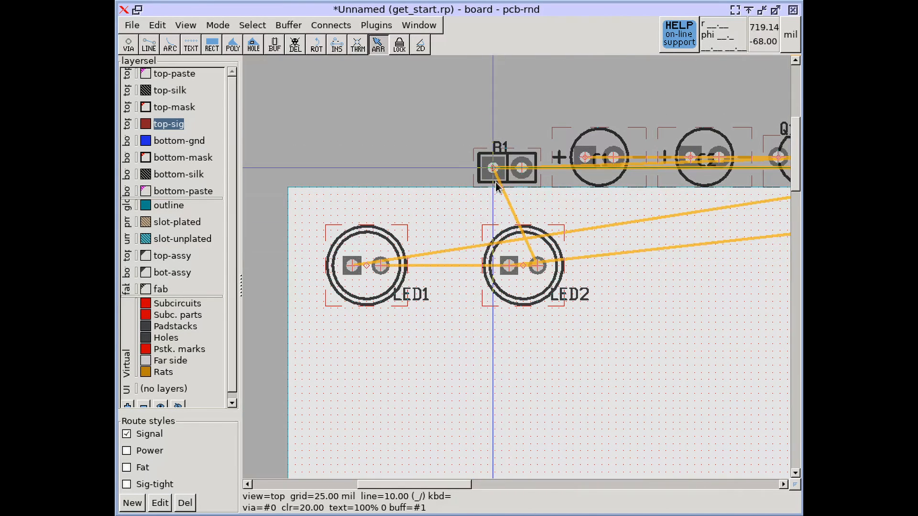
drag(496, 185, 344, 432)
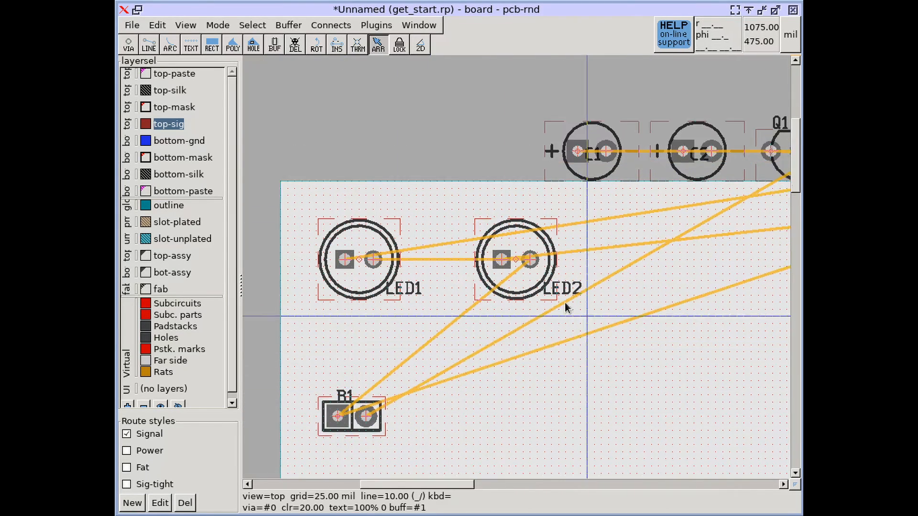
- Move capacitors C1 and C2 onto the board, side by side in the area below LED2
middle_drag(564, 308, 494, 242)
drag(508, 88, 415, 367)
drag(612, 86, 532, 366)
- Shift B1 to the right of the capacitors and place transistors Q1 and Q2 just above C1 and C2
scroll(532, 363, down, 3)
drag(403, 349, 670, 374)
drag(630, 213, 482, 315)
drag(676, 210, 539, 309)
- Move resistors R1, R2 and R3 onto the board in a row below the capacitors, with R4 just above R3
drag(735, 220, 382, 441)
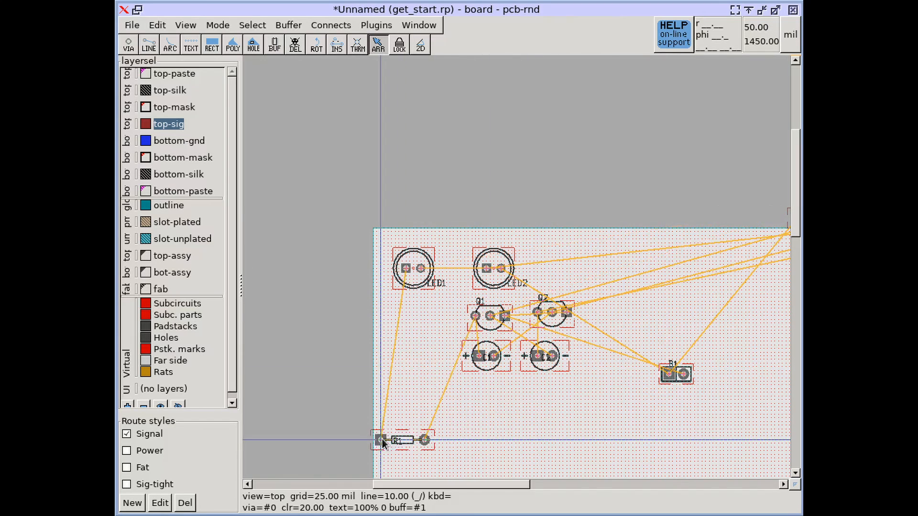
scroll(733, 268, down, 2)
middle_drag(725, 268, 645, 266)
drag(693, 236, 475, 378)
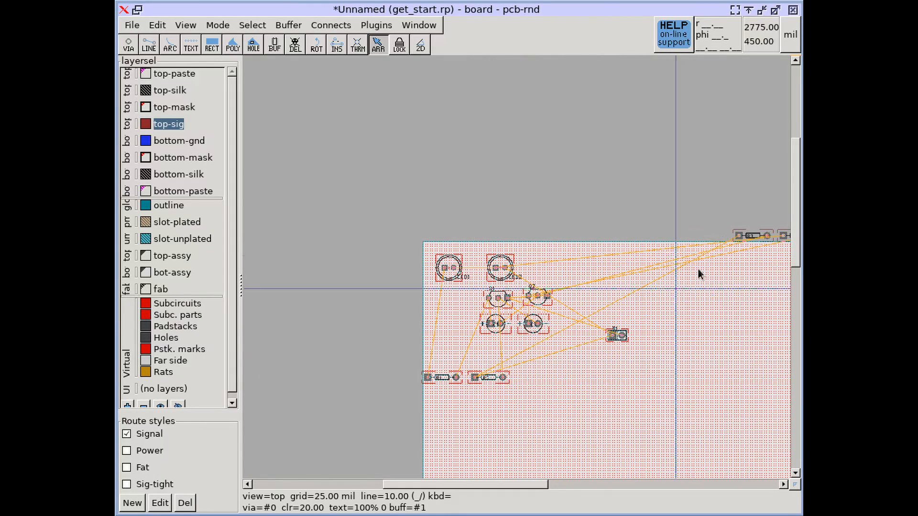
drag(736, 235, 545, 379)
middle_drag(591, 362, 506, 351)
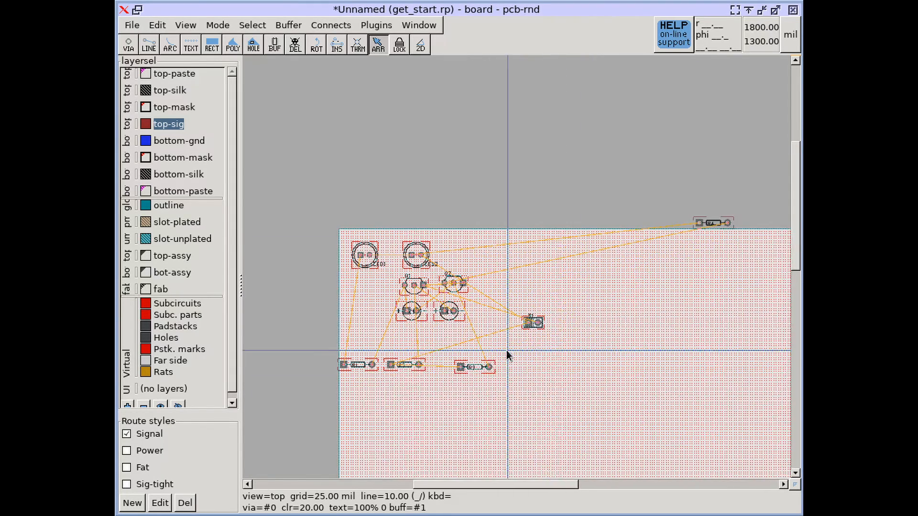
drag(699, 224, 466, 349)
- Move LED2 to the right of the transistors, stack R2 above R1, and shift R3 slightly right below R4
middle_drag(461, 317, 600, 218)
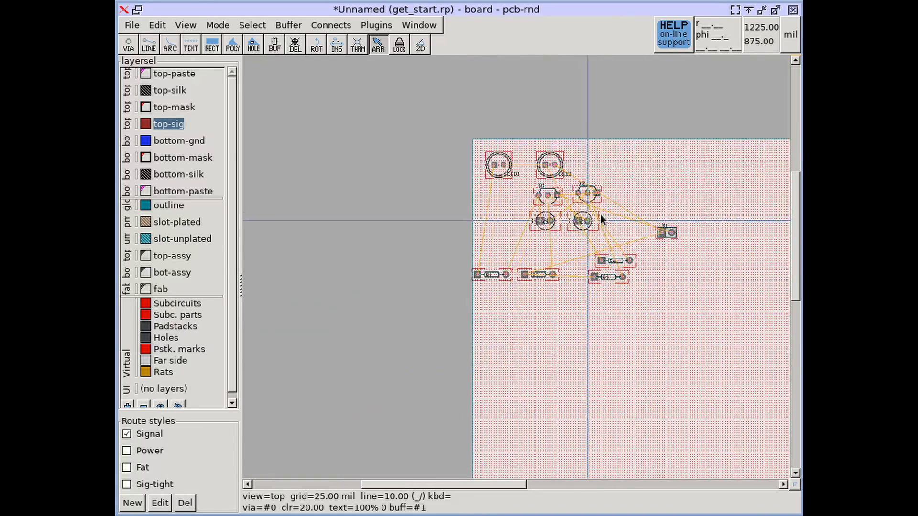
scroll(600, 218, up, 2)
drag(514, 127, 641, 130)
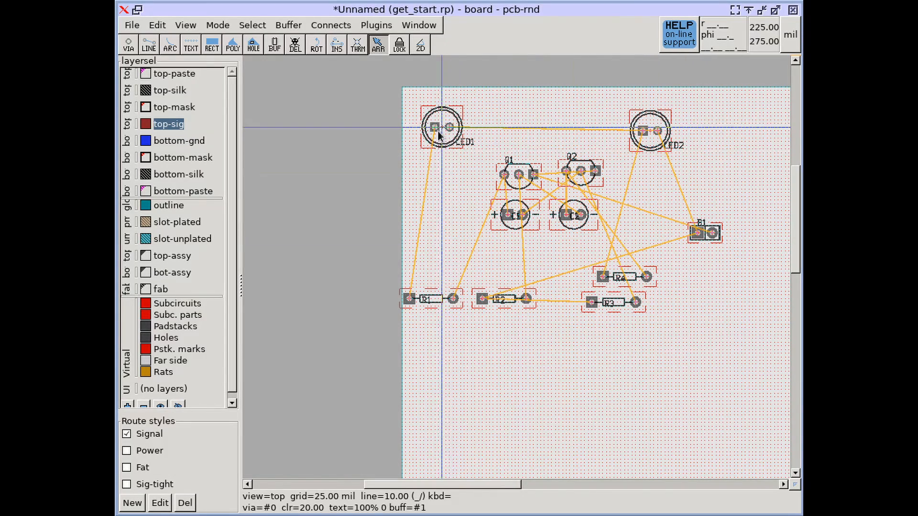
drag(482, 299, 412, 266)
drag(629, 304, 647, 307)
- Move the C1 reference label out of its capacitor symbol to just below it
scroll(529, 231, up, 1)
scroll(530, 228, up, 1)
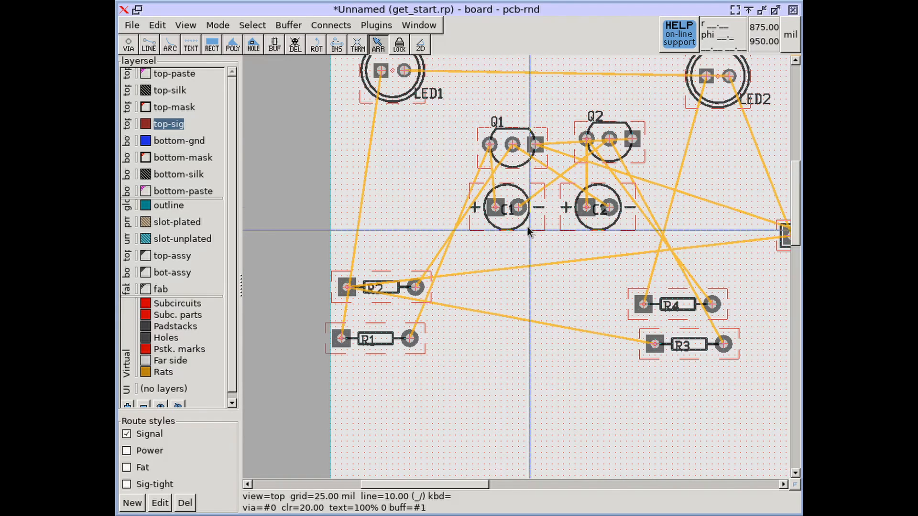
drag(501, 211, 504, 273)
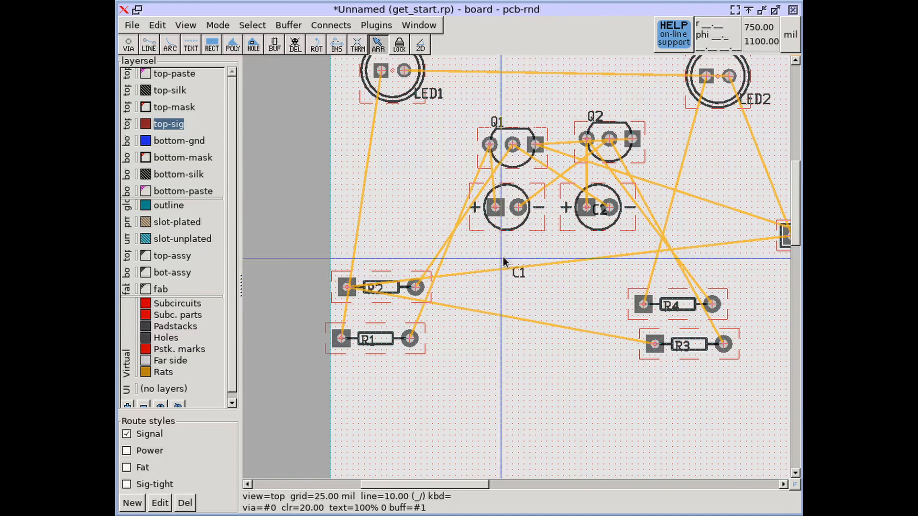
scroll(502, 256, up, 2)
right_drag(520, 259, 504, 286)
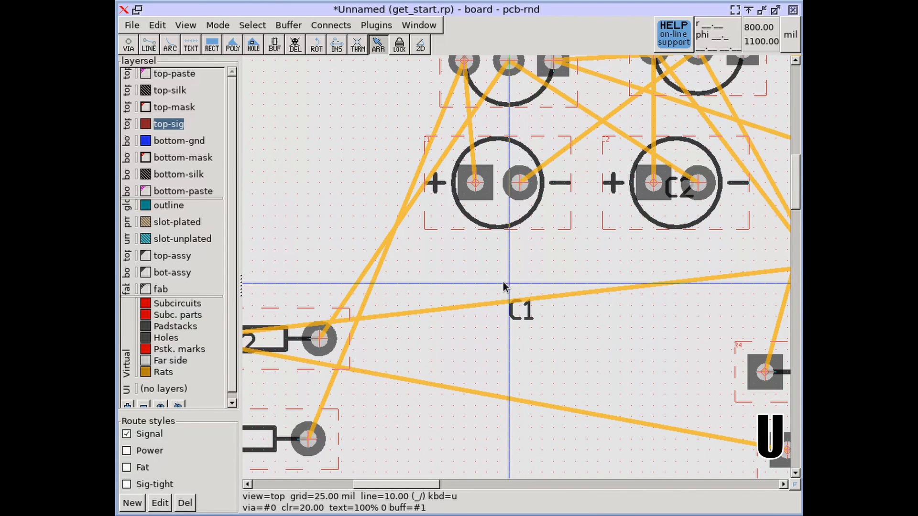
- Undo the C1 label move, along with further trial moves of the label and of capacitor C1 itself
key(u)
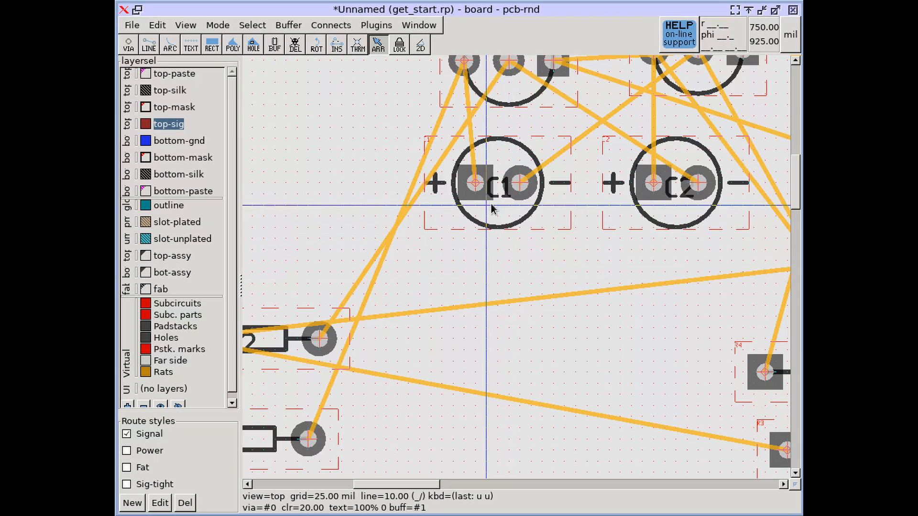
drag(490, 194, 504, 294)
key(u)
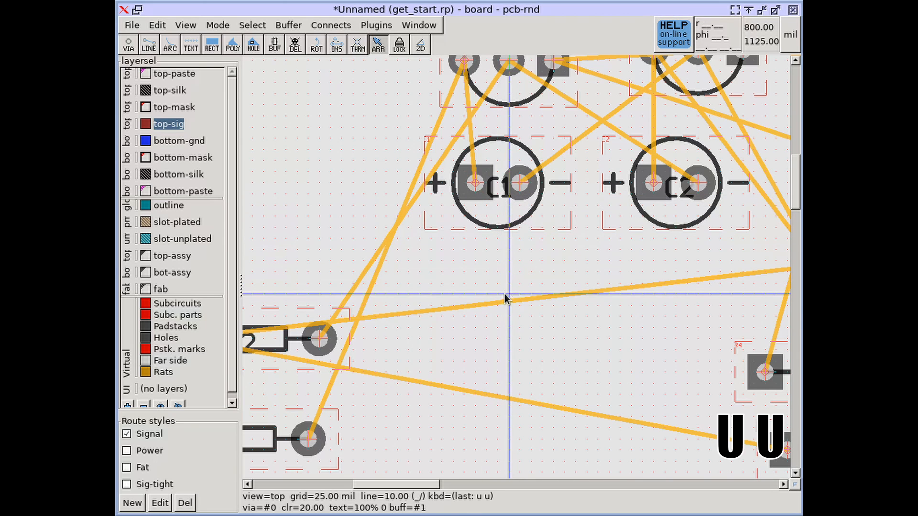
drag(454, 225, 477, 284)
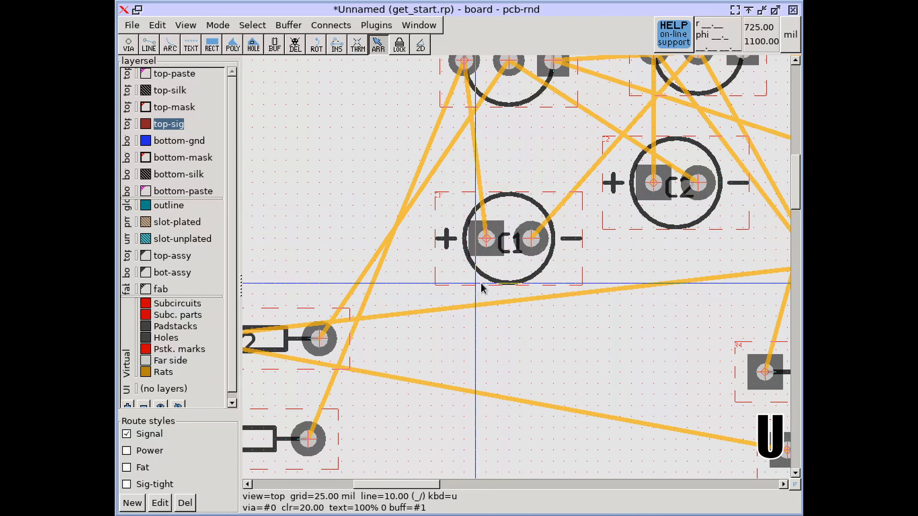
key(u)
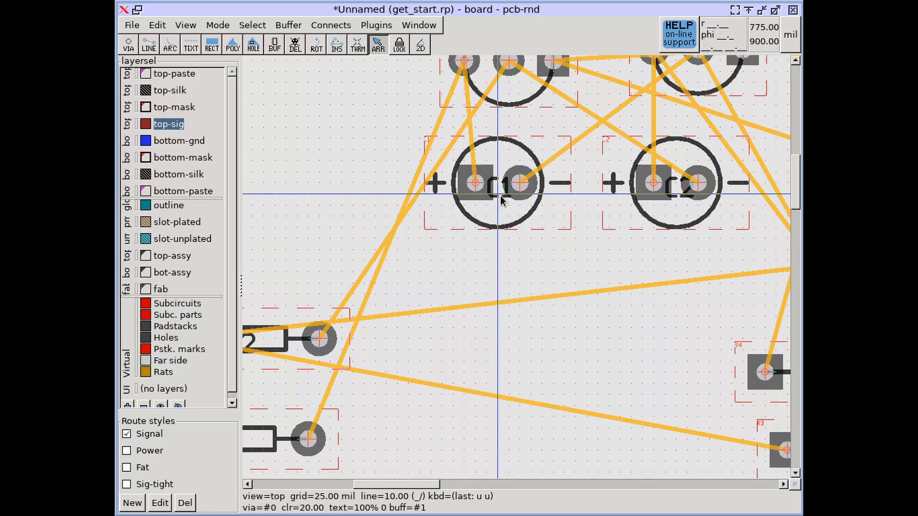
drag(499, 201, 508, 225)
key(u)
key(u)
- Enable Lock floaters for reference labels, test it with a trial move of C1, and undo that move
click(218, 25)
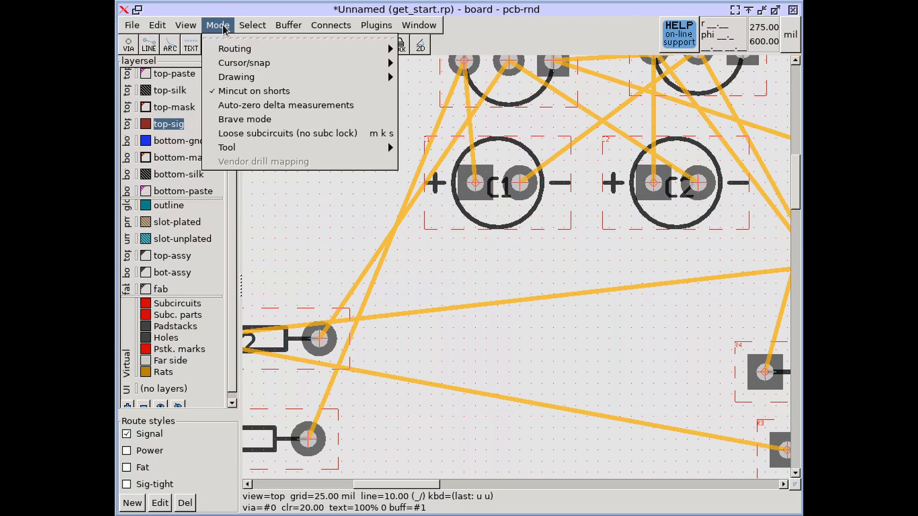
mouse_move(256, 79)
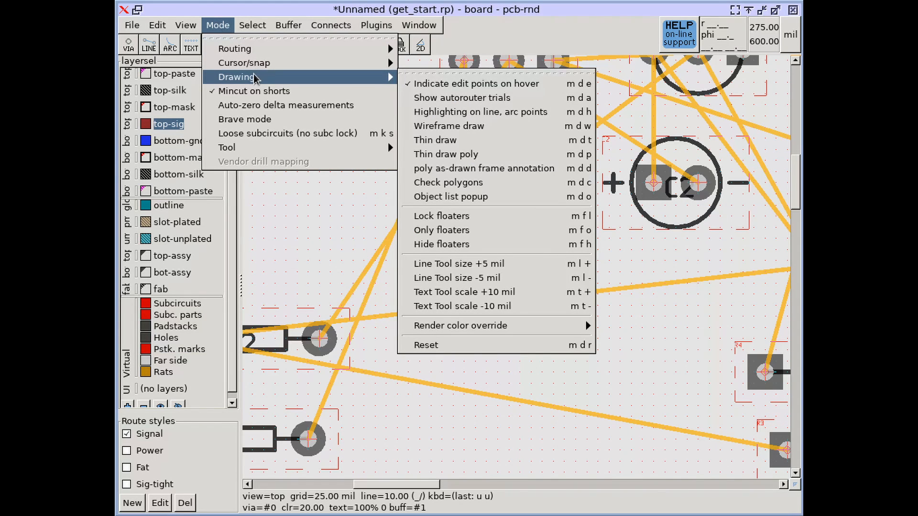
click(495, 216)
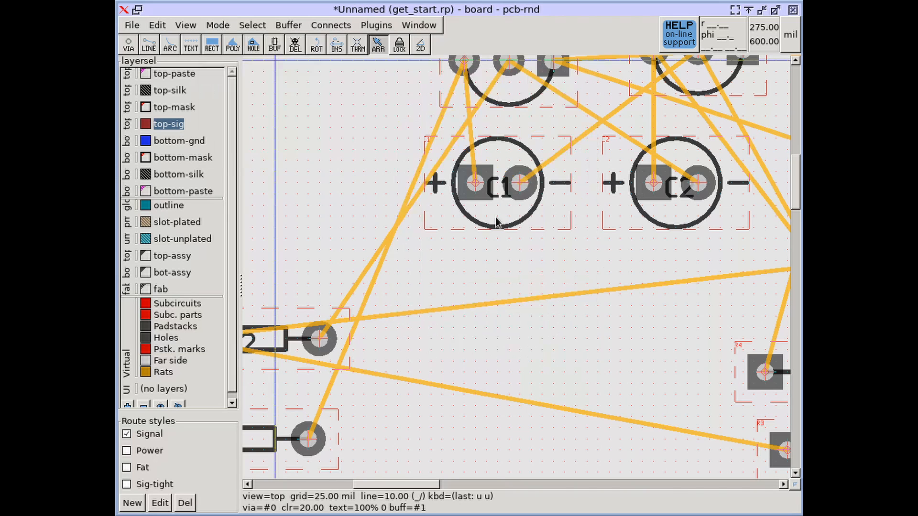
drag(486, 183, 508, 250)
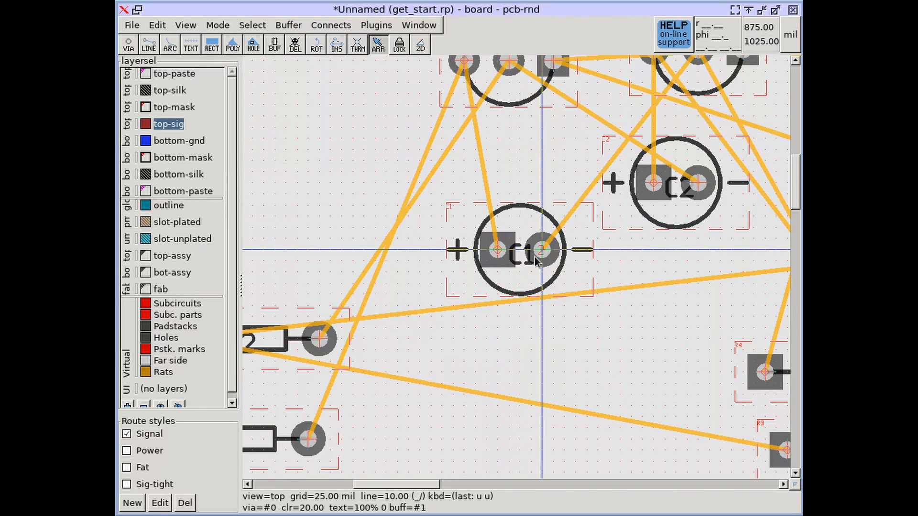
key(u)
key(u)
- Set the board's grid size to 100 mil
middle_drag(486, 184, 590, 285)
scroll(590, 285, down, 2)
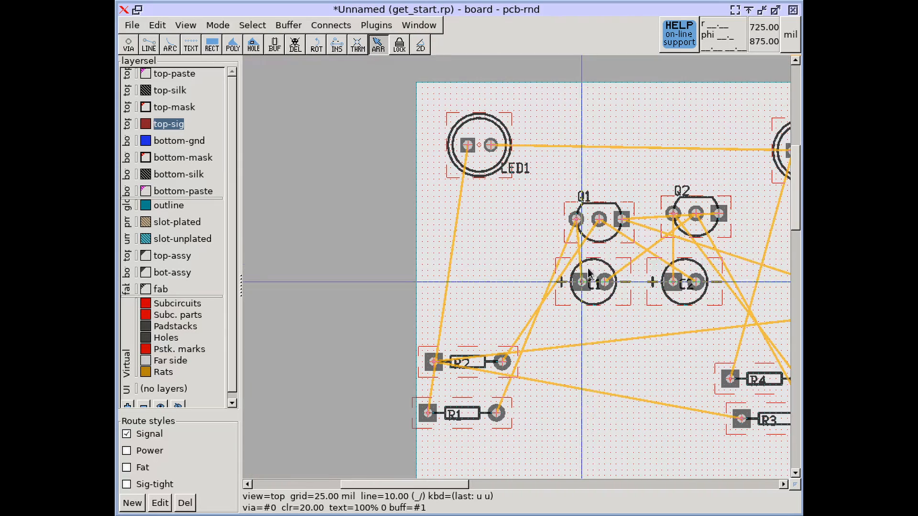
middle_drag(540, 258, 406, 216)
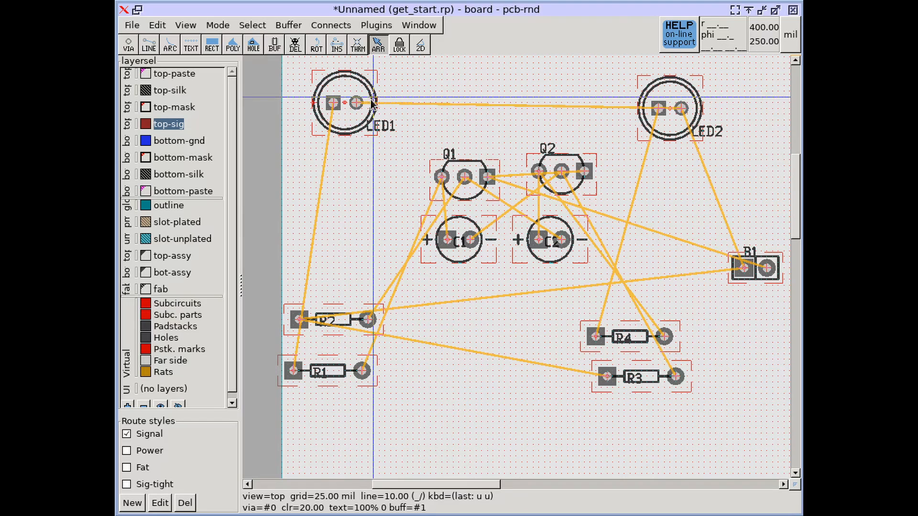
click(216, 26)
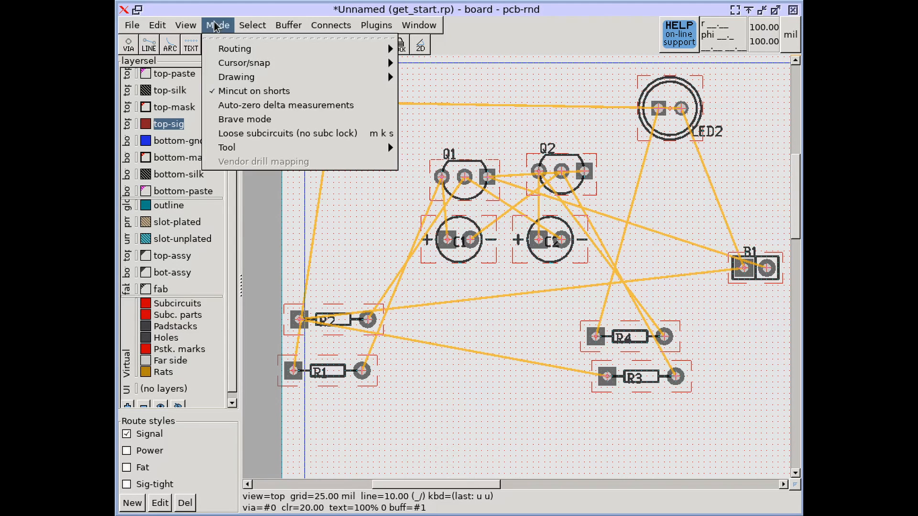
mouse_move(186, 25)
mouse_move(196, 49)
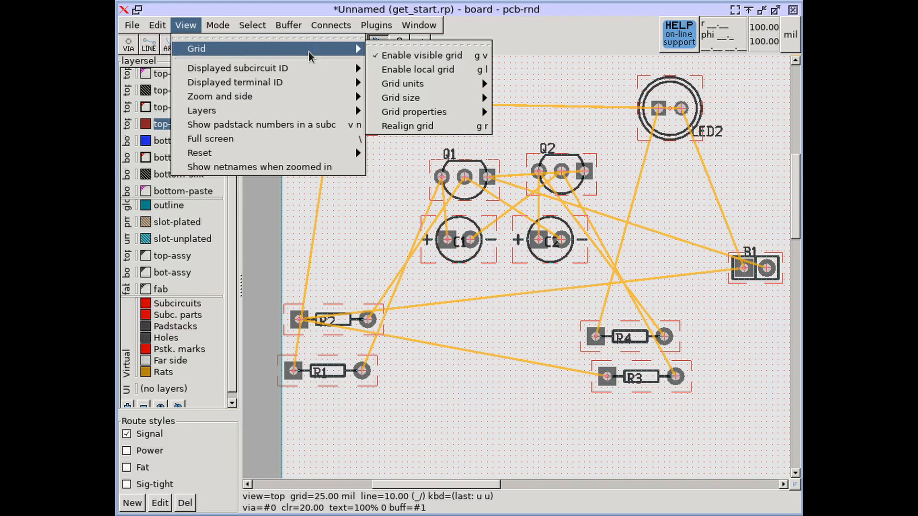
mouse_move(429, 97)
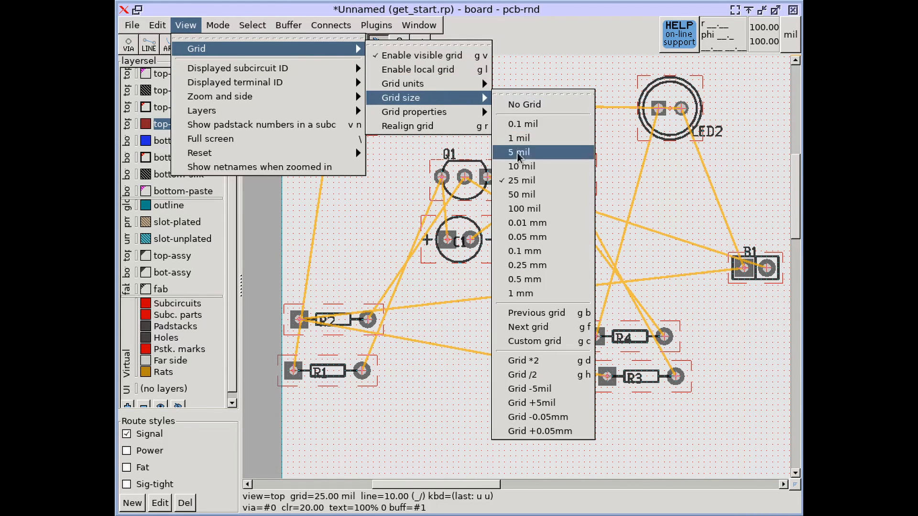
click(525, 209)
- Line up transistors Q1 and Q2 in one row on the 100 mil grid, with capacitors C1 and C2 in a row below them
scroll(414, 207, up, 3)
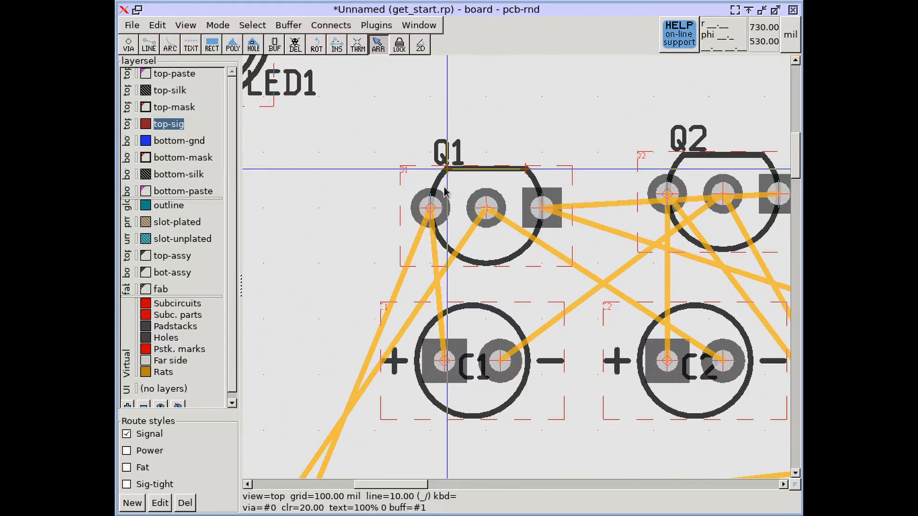
drag(413, 206, 358, 150)
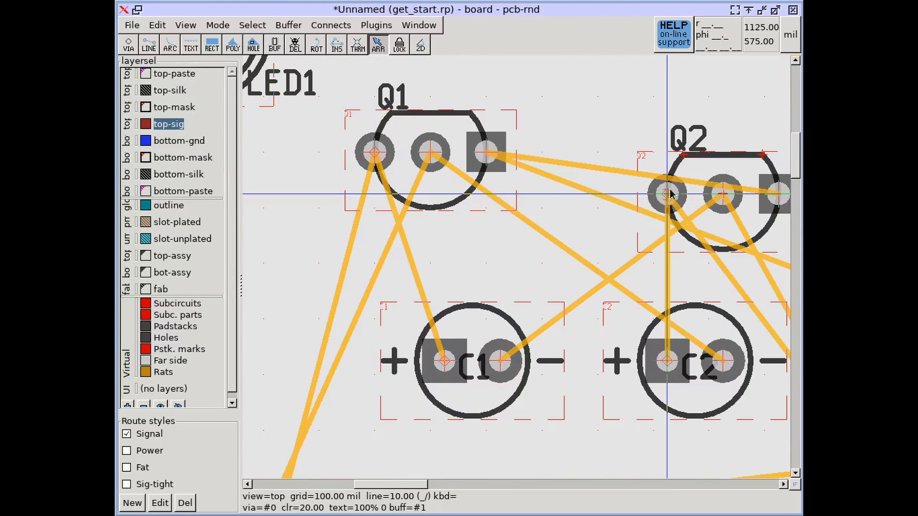
drag(669, 196, 591, 157)
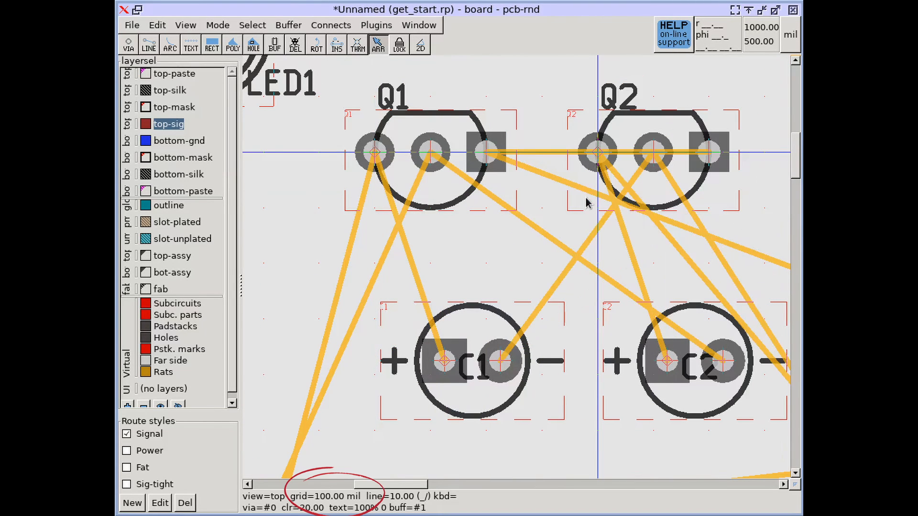
scroll(549, 221, down, 1)
scroll(550, 222, down, 1)
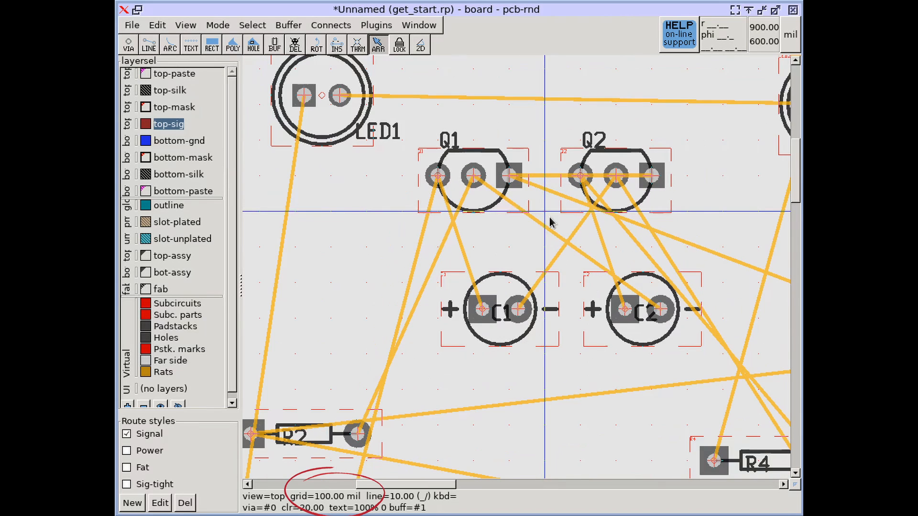
drag(489, 299, 446, 296)
drag(621, 311, 650, 279)
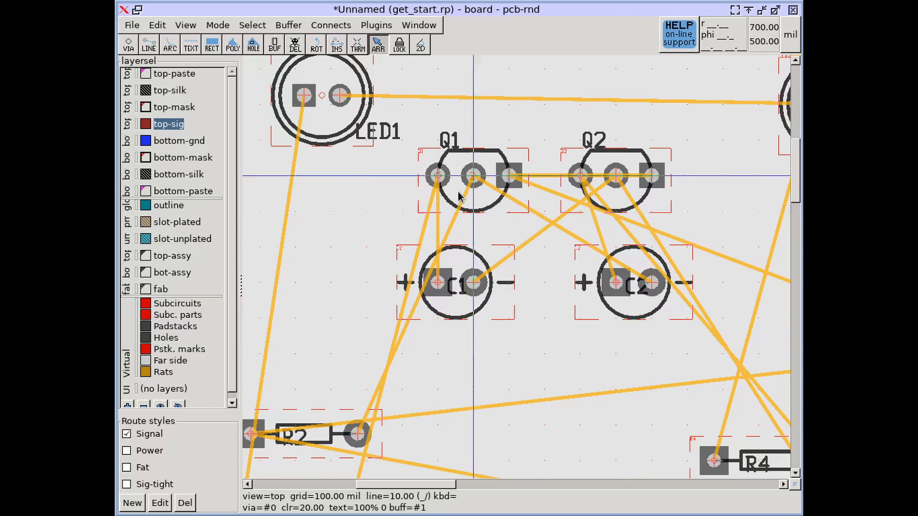
mouse_move(458, 196)
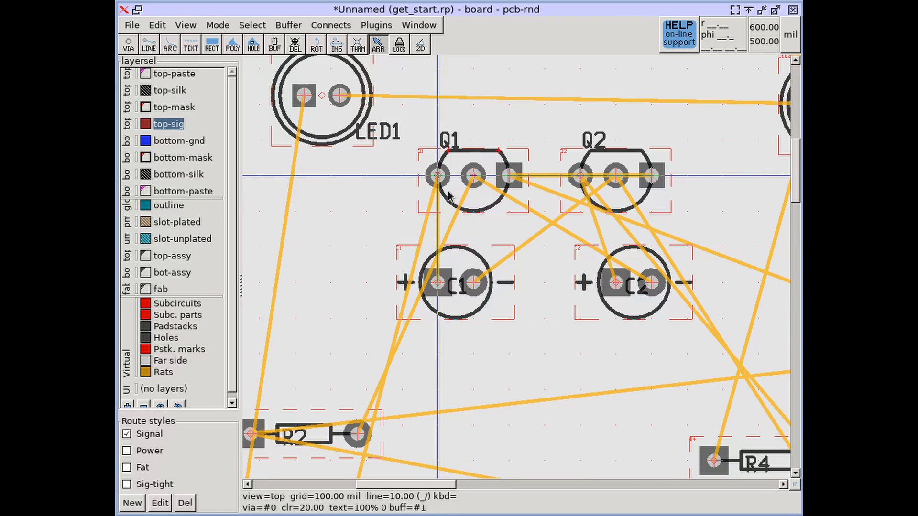
mouse_move(429, 206)
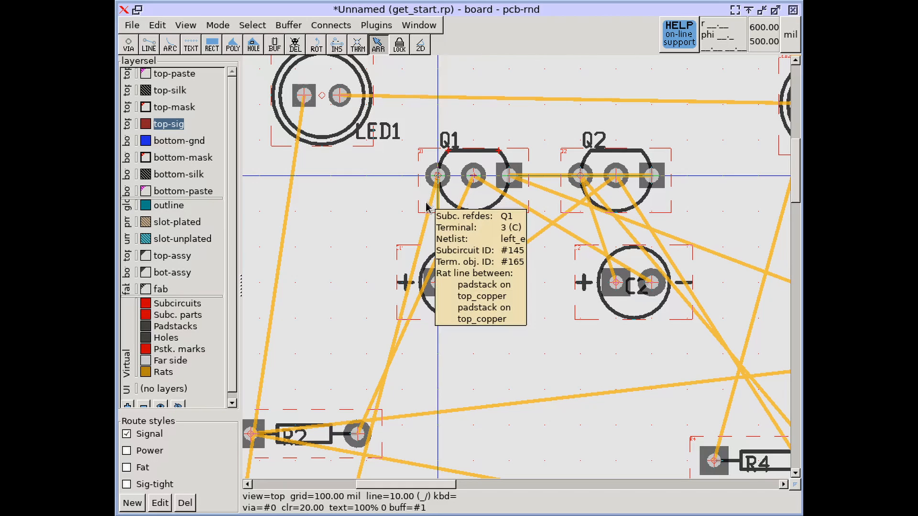
- Move R2 below C1 and rotate R1, R2, R3 and R4 upright, R4 with its square pad at the upper end
scroll(427, 207, down, 3)
drag(283, 395, 459, 388)
click(317, 44)
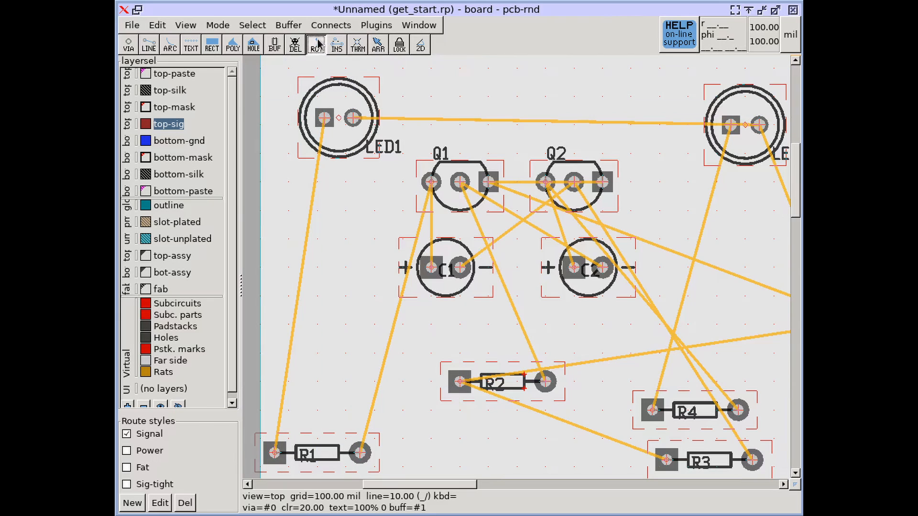
click(483, 389)
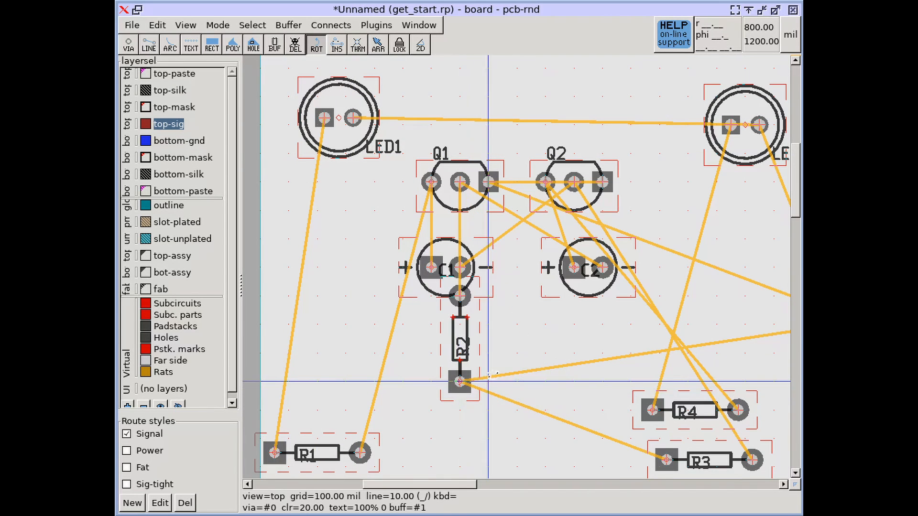
click(649, 410)
click(650, 410)
click(650, 409)
scroll(614, 336, down, 1)
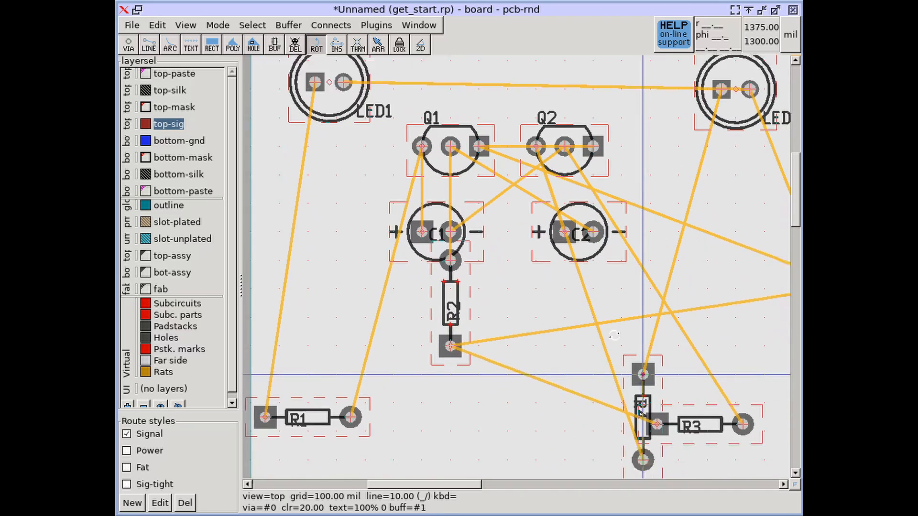
scroll(614, 336, down, 1)
click(724, 383)
click(329, 396)
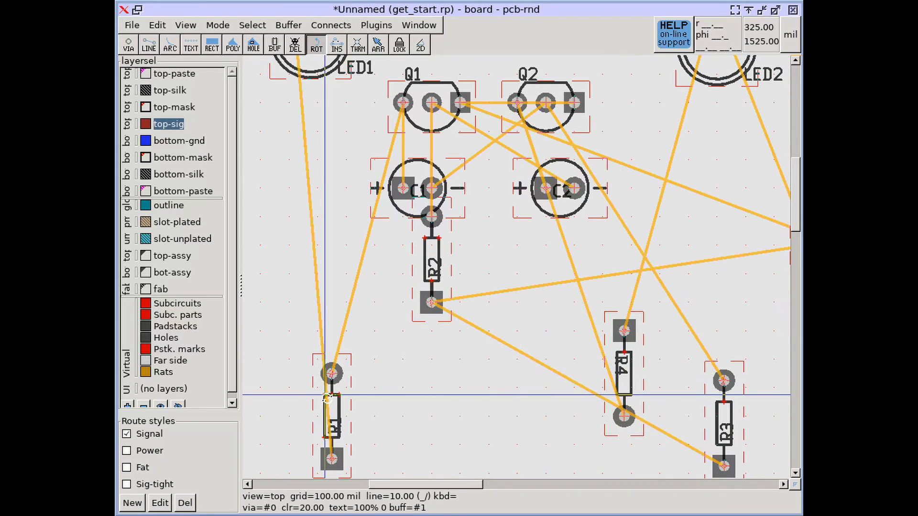
- Arrange the upright resistors side by side below the capacitors in the order R1, R2, R3, R4, spaced 200 mil apart
drag(329, 402, 395, 245)
drag(432, 221, 454, 250)
drag(617, 335, 574, 245)
drag(715, 387, 511, 244)
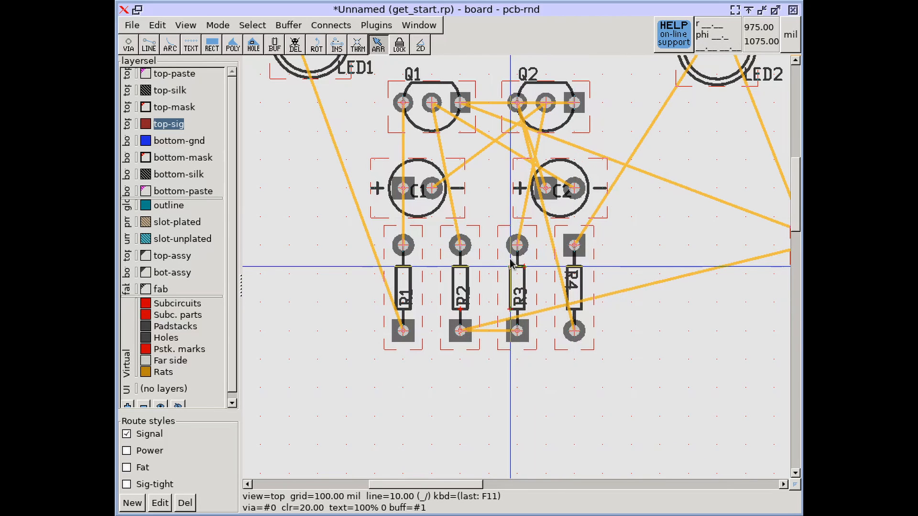
- Rotate R4 by 180 degrees, move it back into line with the other resistors, and optimize the rat lines
right_drag(510, 259, 485, 308)
click(313, 47)
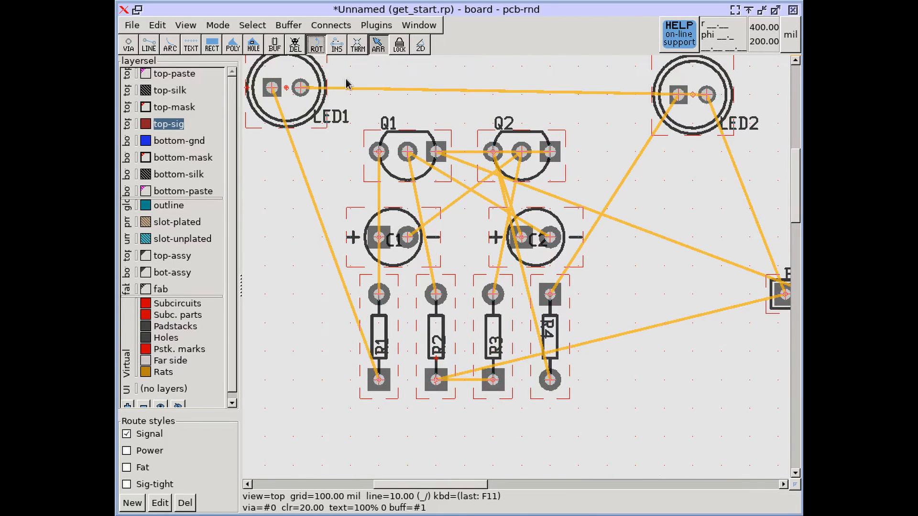
click(549, 379)
click(549, 380)
drag(557, 387, 549, 296)
key(c)
key(r)
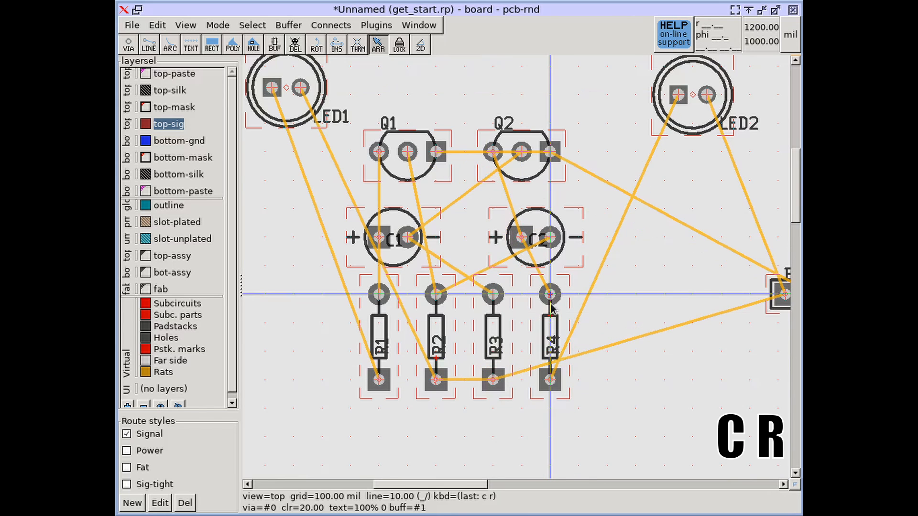
- Highlight in turn the connections of the upper pads of R2, R3, R1 and R4 to examine their nets
scroll(468, 302, up, 3)
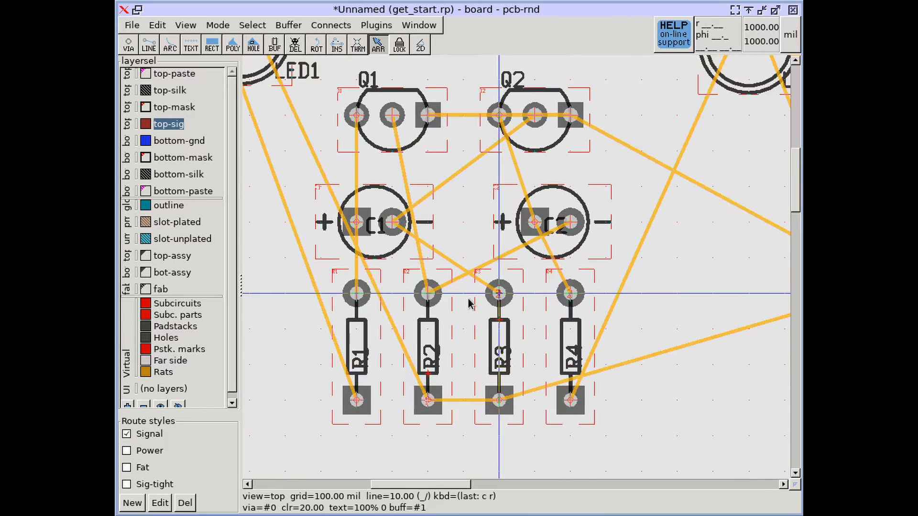
key(c)
key(f)
mouse_move(468, 356)
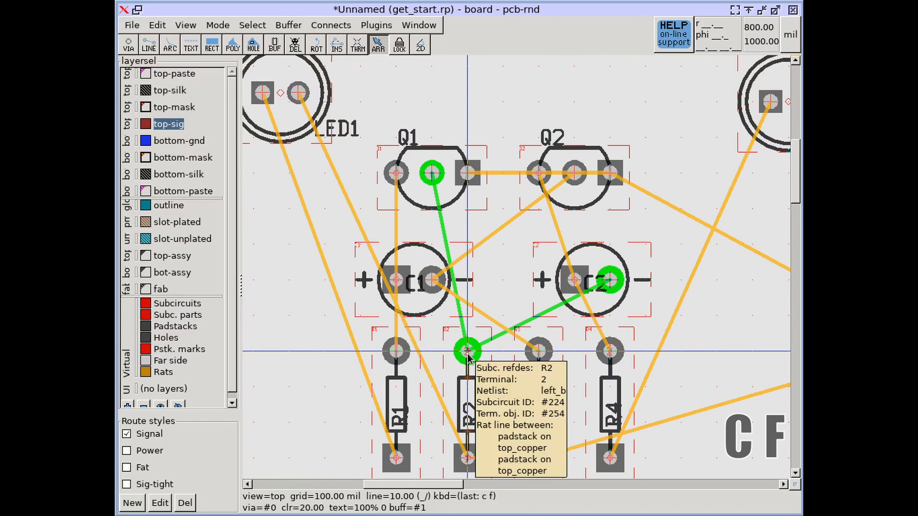
key(c)
key(f)
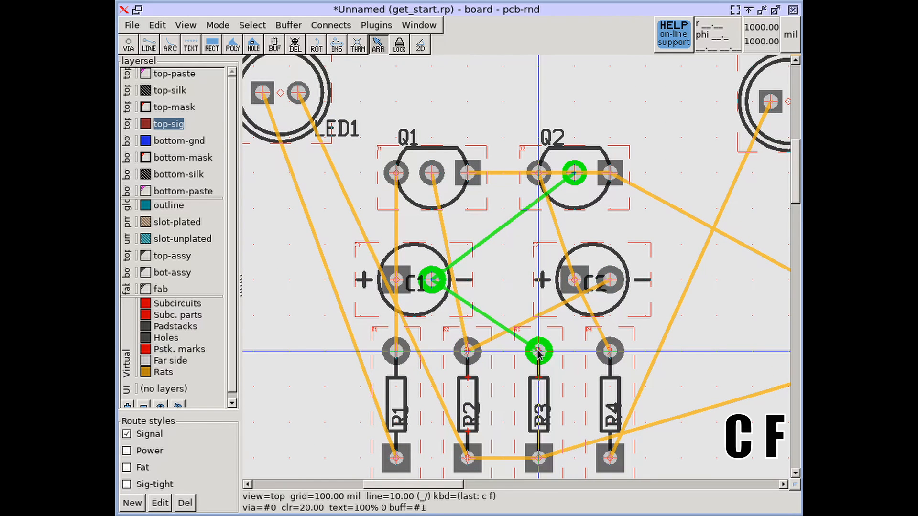
middle_drag(543, 351, 530, 312)
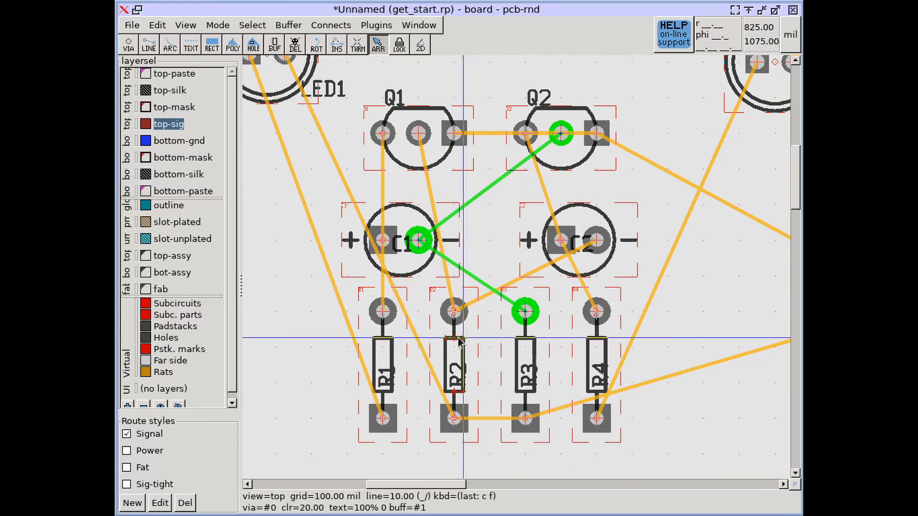
key(f)
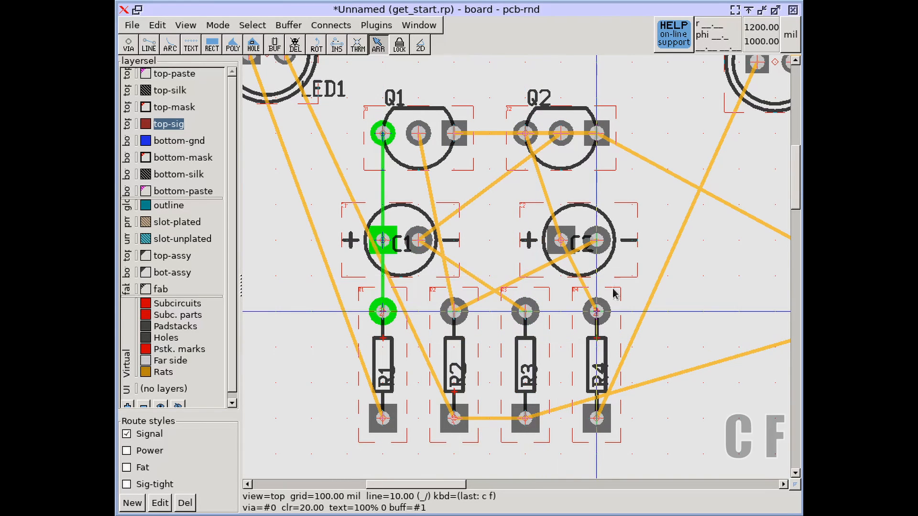
key(c)
key(f)
- Rotate capacitor C2 by 180 degrees, shift it so its square pad sits directly above R4, and optimize the rat lines
key(F9)
click(563, 236)
click(563, 237)
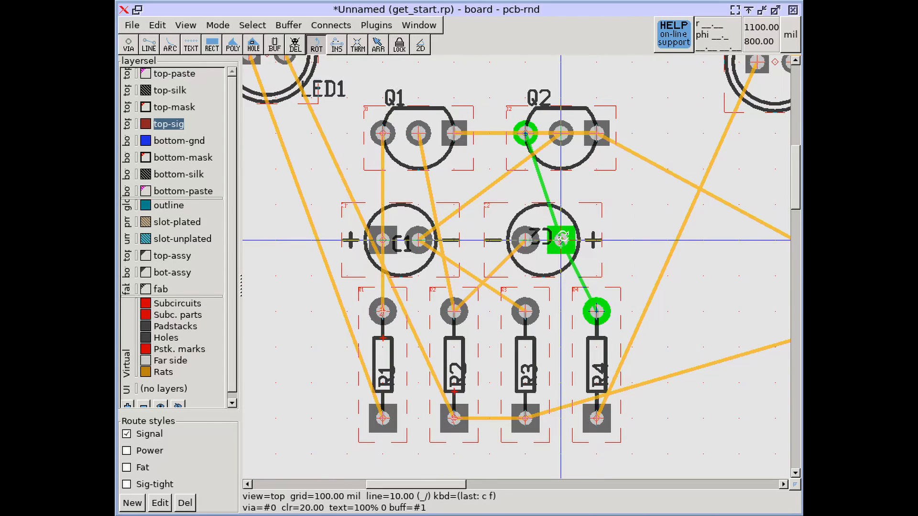
key(F11)
key(c)
key(r)
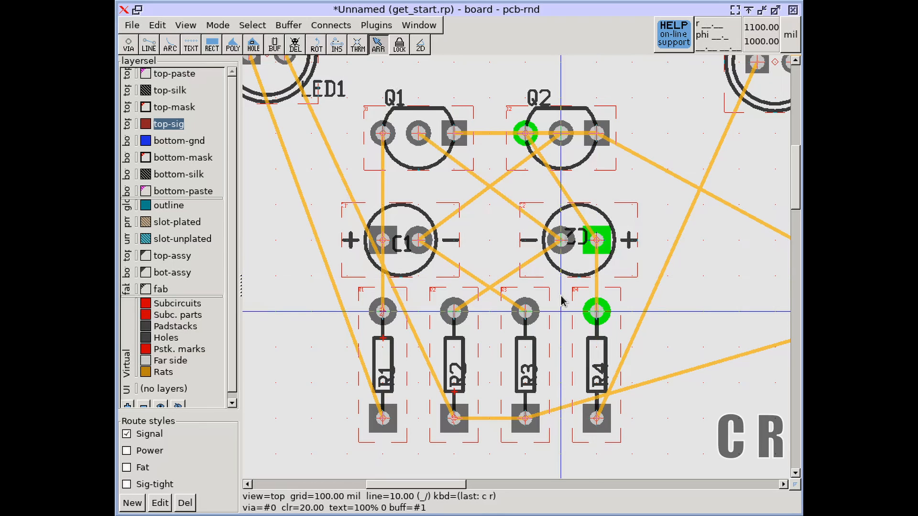
- Highlight the connections of R3's upper pad to check which C1 and Q2 pads it belongs with
key(c)
key(f)
scroll(439, 203, down, 1)
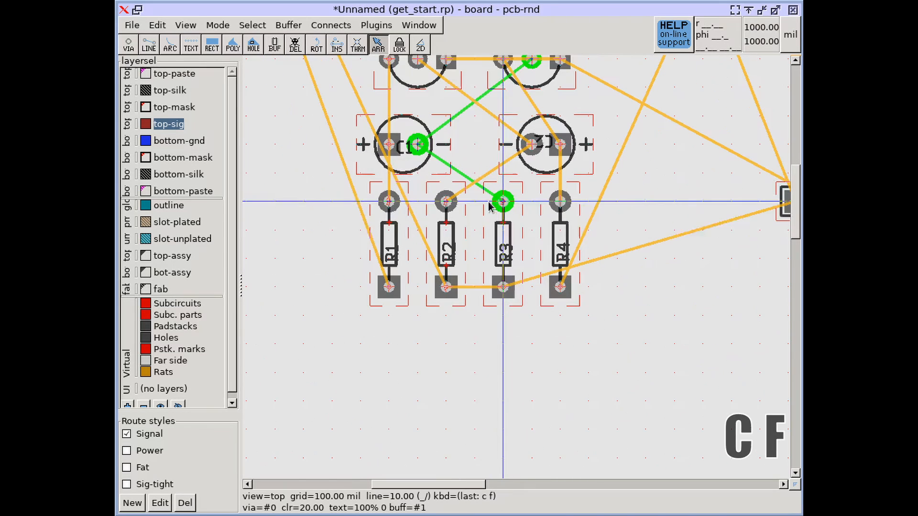
- Swap the positions of resistors R2 and R3 in the resistor row and optimize the rat lines
drag(441, 201, 530, 400)
drag(499, 201, 447, 201)
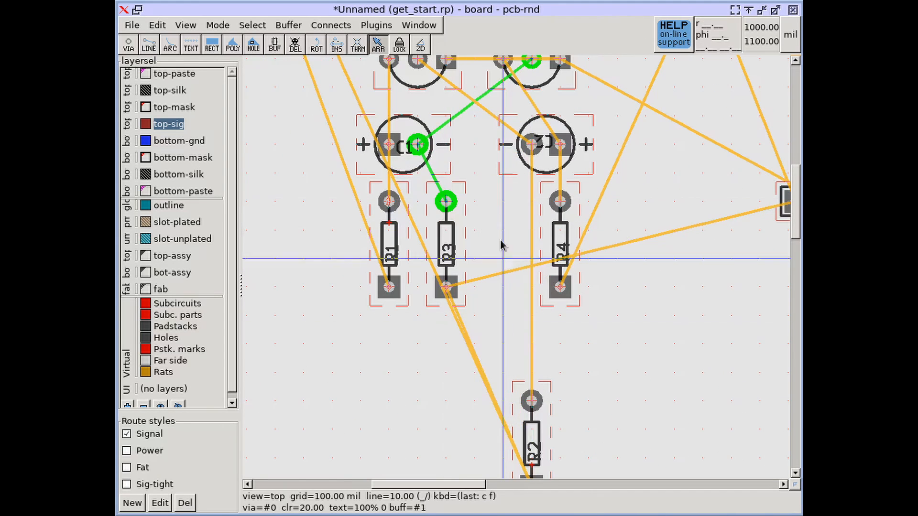
drag(530, 401, 502, 202)
right_drag(520, 220, 532, 334)
key(c)
key(r)
- Move LED1 below R1 with its square pad in line with the resistor, and move LED2 below R2 and R4
mouse_move(457, 286)
right_down()
mouse_move(484, 329)
mouse_move(464, 274)
right_up()
scroll(464, 274, down, 1)
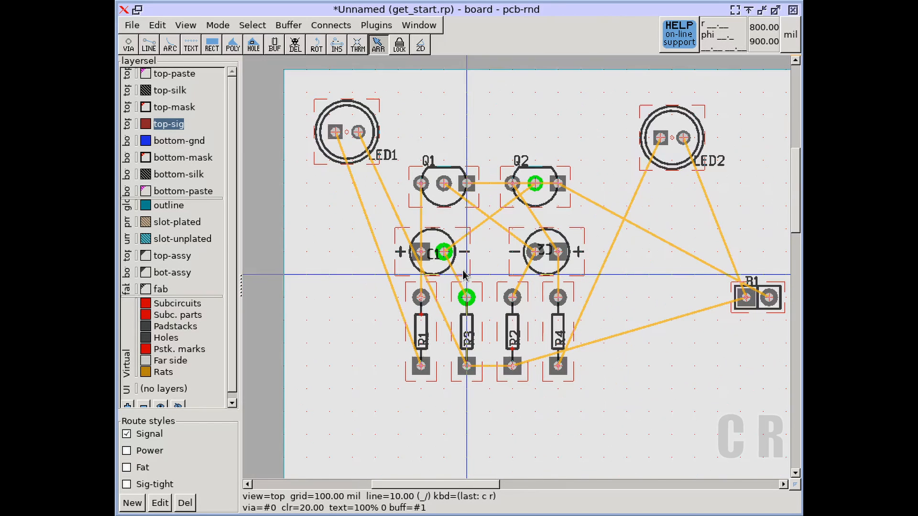
drag(335, 133, 422, 433)
drag(683, 138, 558, 437)
key(c)
- Rotate LED2 by 180 degrees so its square pad sits directly below R4, and optimize the rat lines
middle_drag(560, 416, 489, 255)
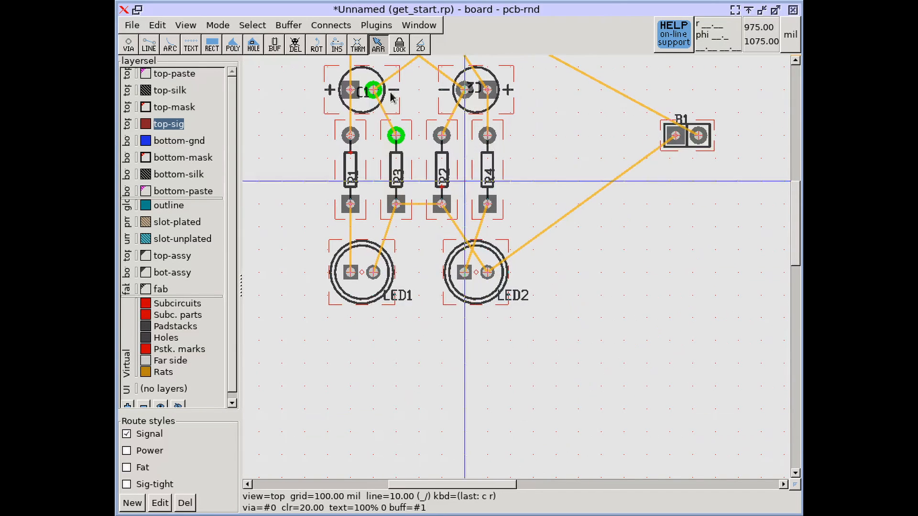
click(316, 45)
scroll(486, 273, up, 3)
click(478, 274)
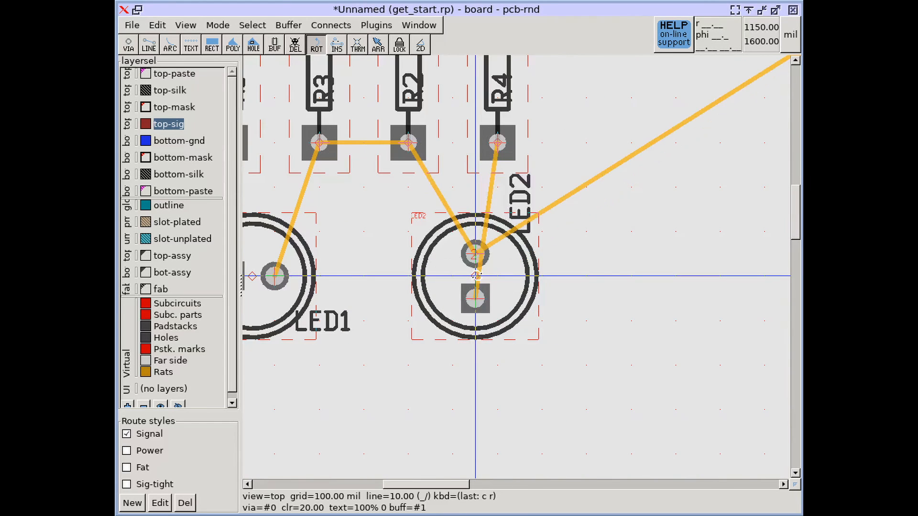
click(497, 276)
key(c)
key(r)
- Move connector B1 to just below the two LEDs, centred between them, and optimize the rat lines
scroll(517, 289, down, 3)
key(F11)
drag(651, 175, 446, 338)
scroll(446, 339, up, 5)
middle_drag(452, 339, 457, 382)
drag(459, 382, 480, 343)
key(c)
key(r)
- Look up pad connections around the transistors and capacitors, and clear the connection highlighting
middle_drag(533, 273, 527, 439)
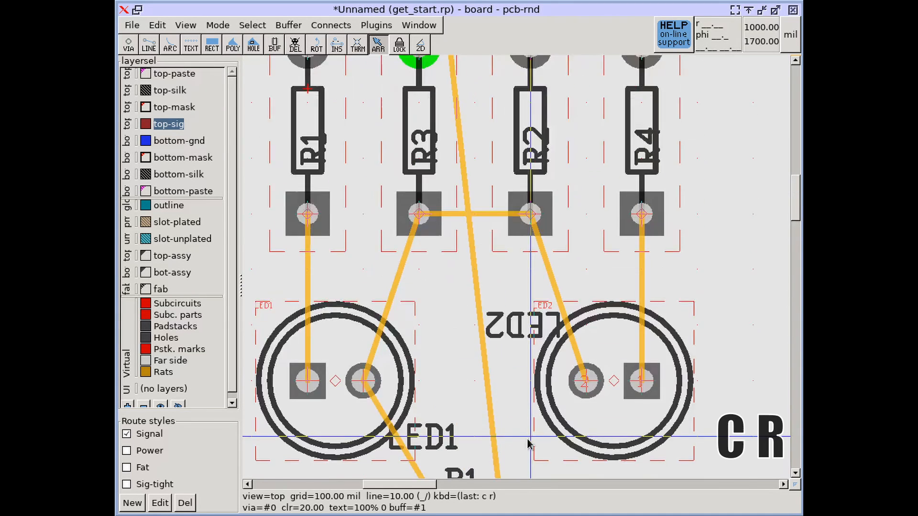
scroll(526, 438, down, 3)
middle_drag(488, 270, 497, 363)
key(c)
key(f)
key(c)
key(f)
key(c)
key(f)
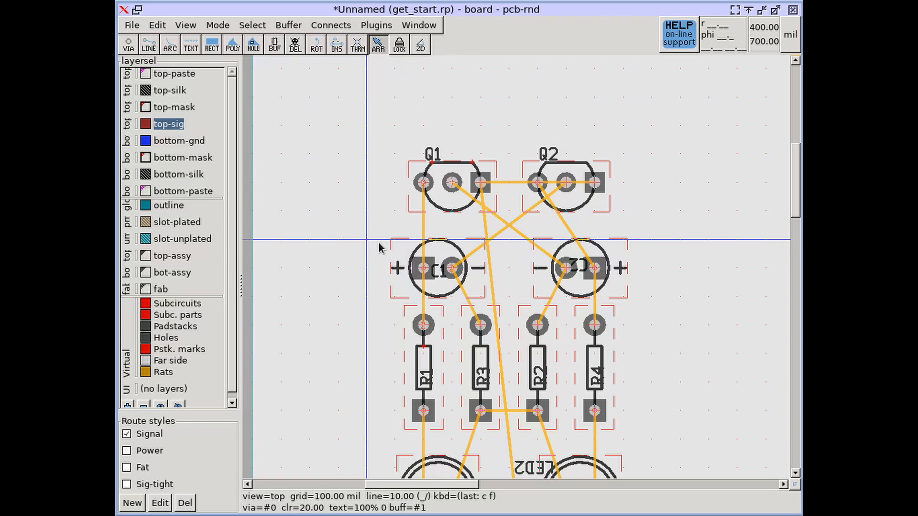
- Save the layout with the rearranged parts
scroll(379, 247, down, 1)
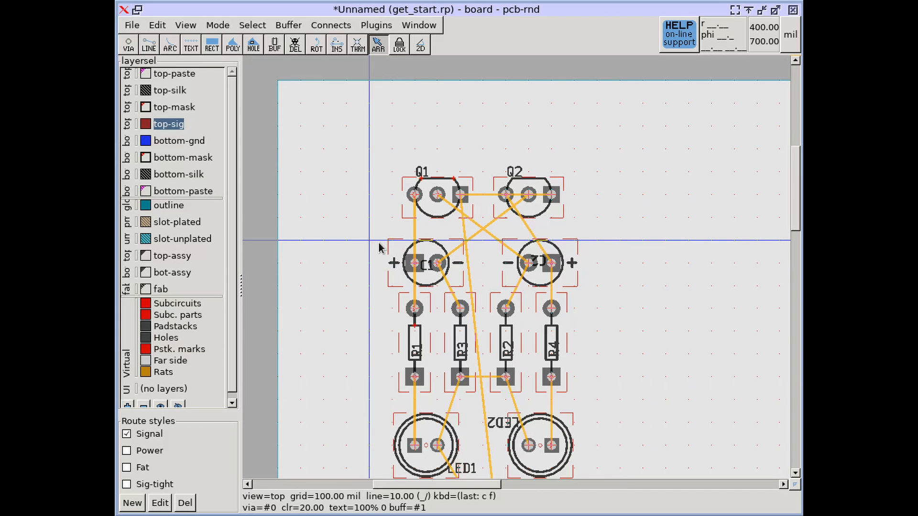
right_drag(383, 250, 356, 176)
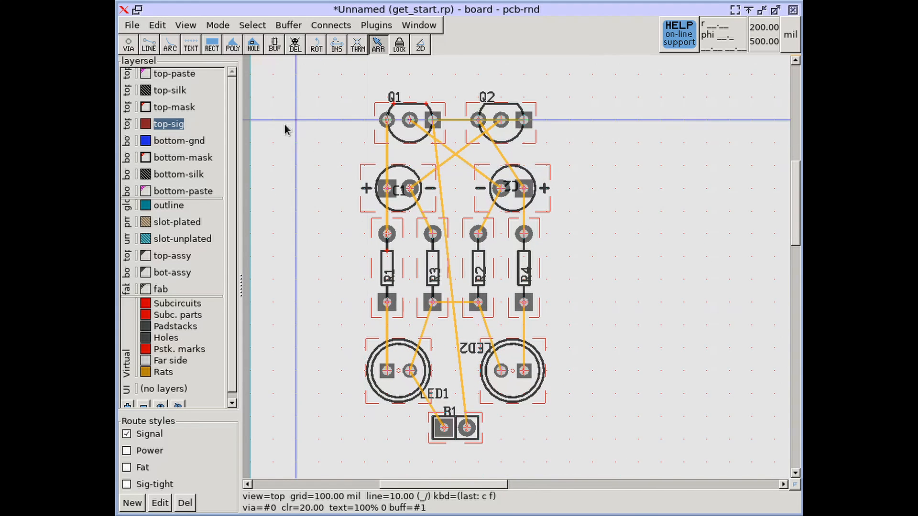
click(132, 25)
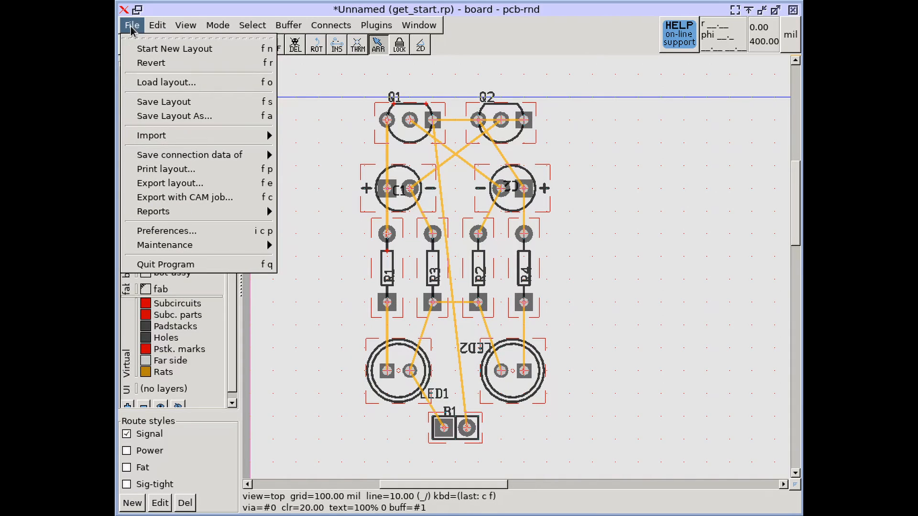
click(165, 102)
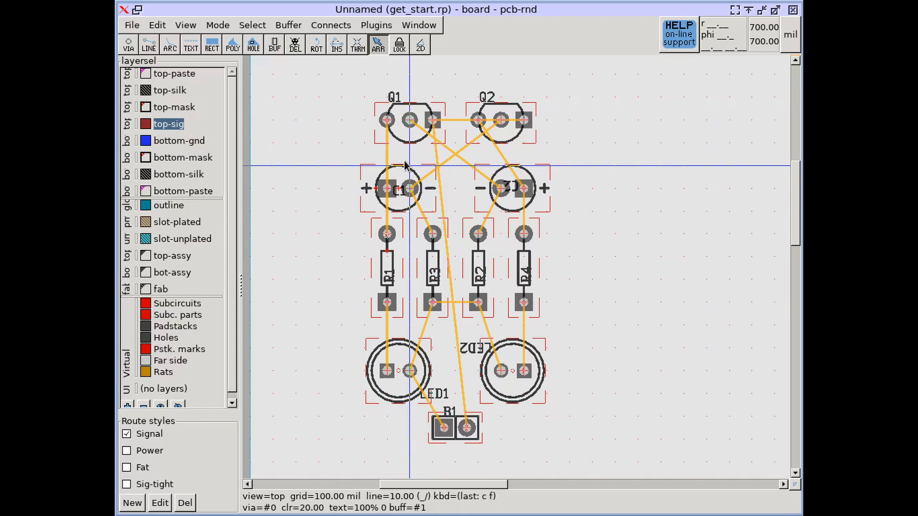
- Move capacitor C1 to the other side of the board
scroll(404, 165, up, 2)
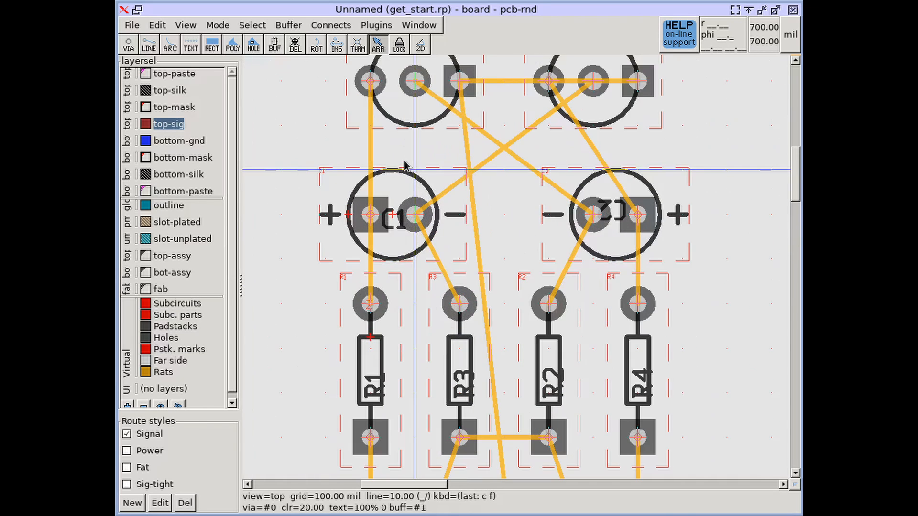
right_click(401, 183)
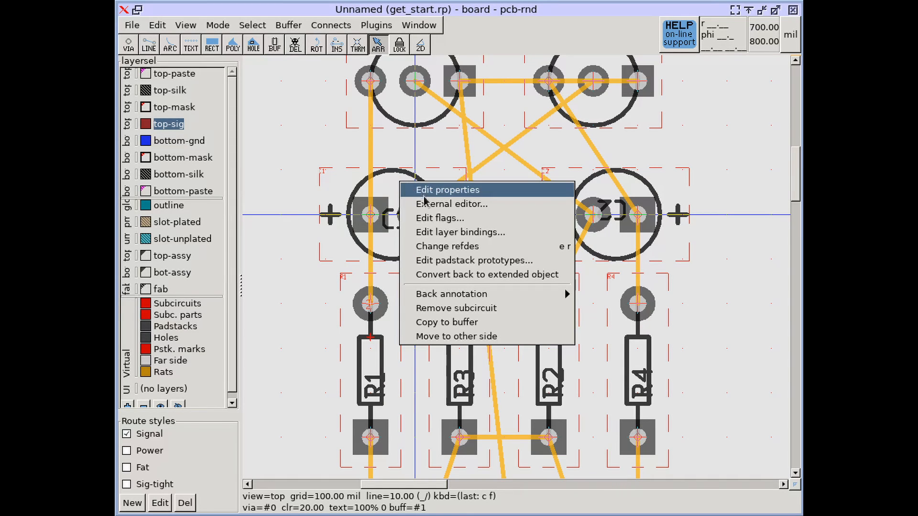
click(465, 337)
mouse_move(388, 216)
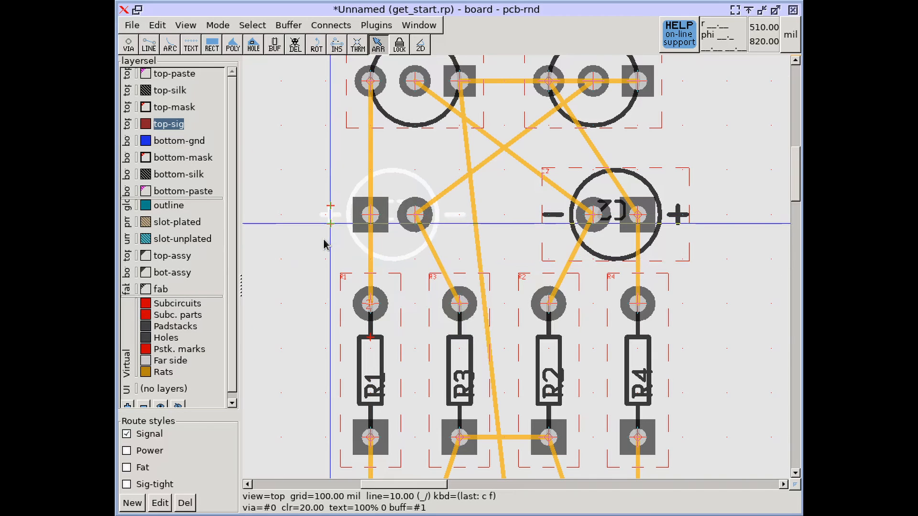
- Flip the board view vertically to inspect C1 from the bottom side, and return to the top view
scroll(324, 241, down, 3)
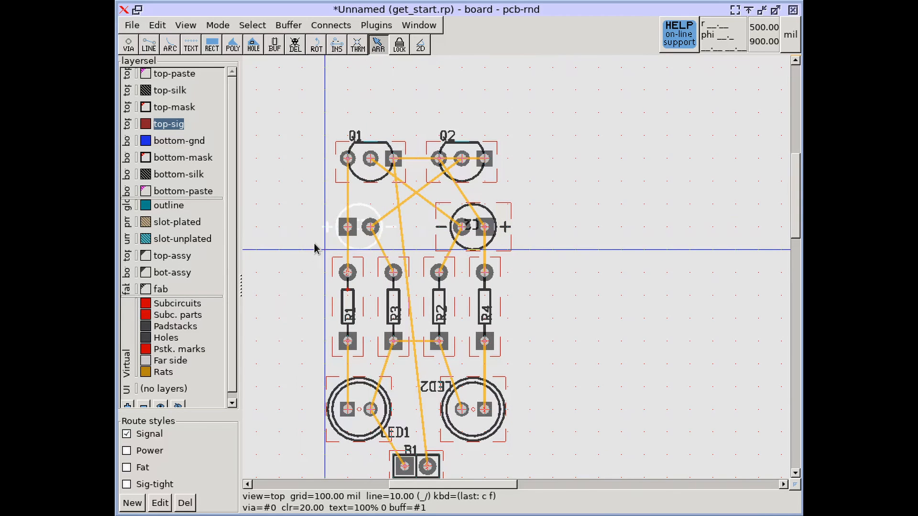
key(Tab)
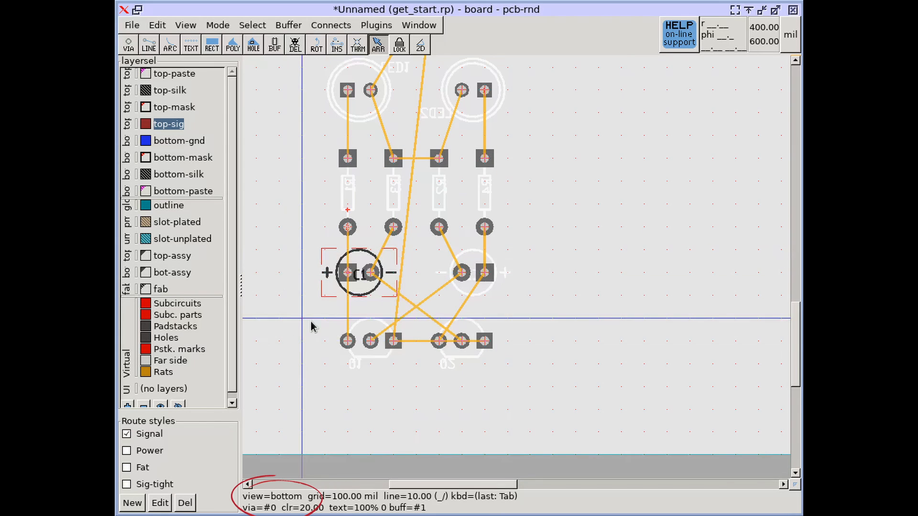
right_drag(310, 321, 358, 353)
key(Tab)
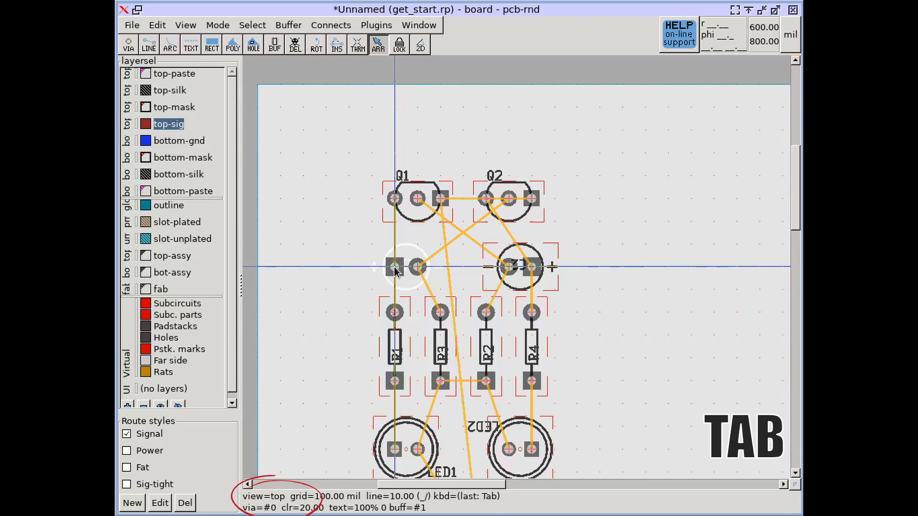
scroll(421, 268, down, 2)
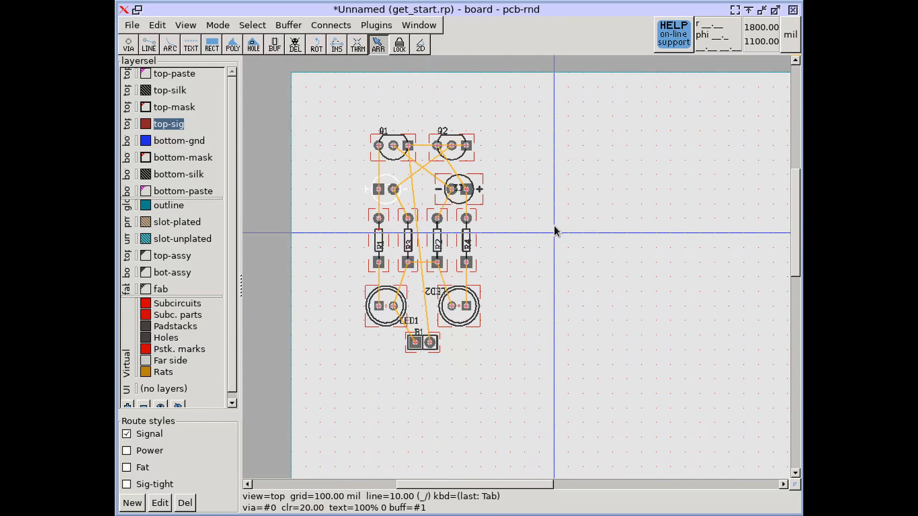
key(Tab)
key(Tab)
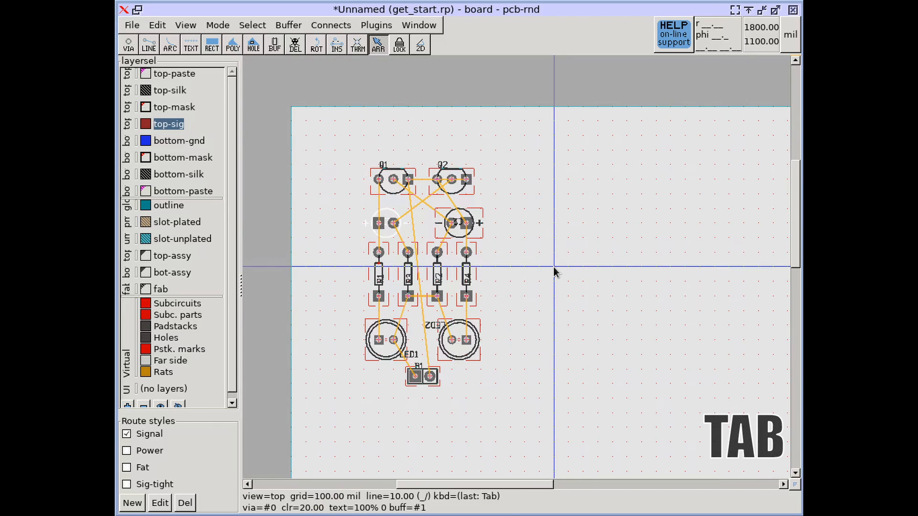
- Flip the board view horizontally, try the remaining view flips, and return to the normal top view
key(shift+Tab)
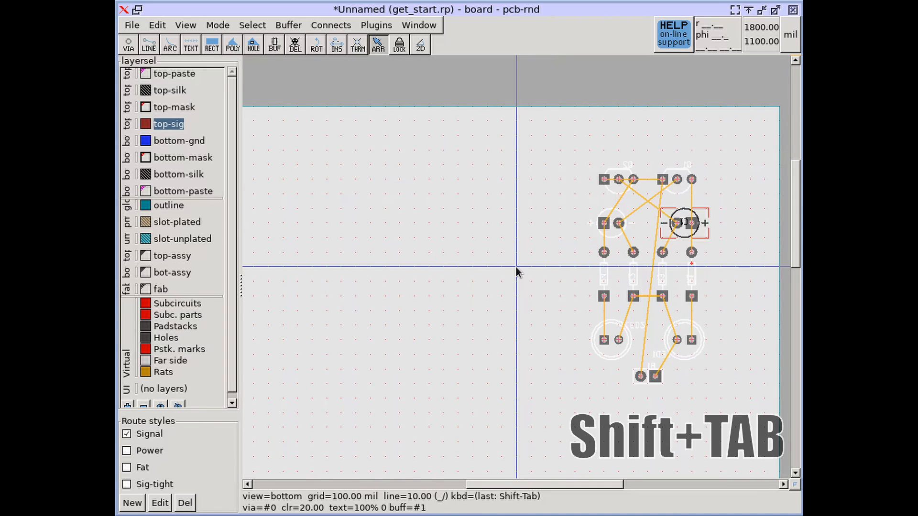
key(ctrl+Tab)
key(ctrl+Tab)
key(ctrl+Tab)
key(Tab)
key(Tab)
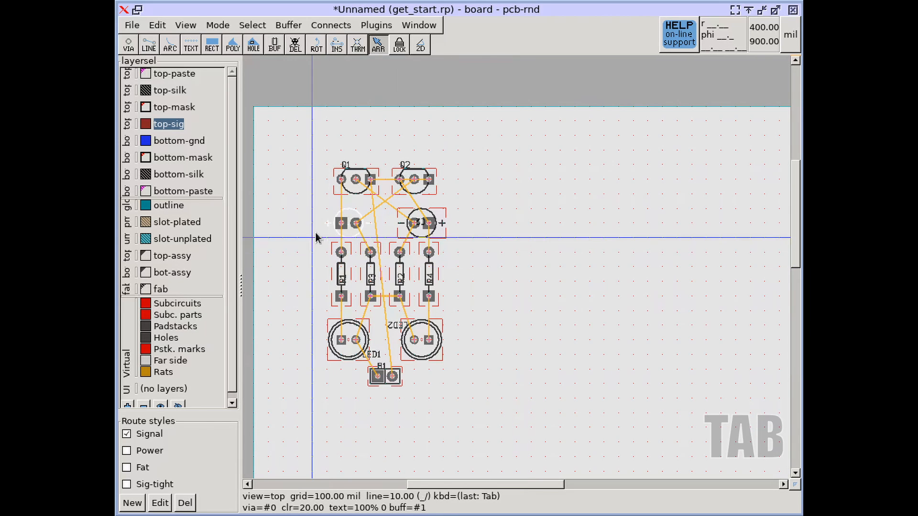
- With a 50 mil grid, move C1 back to the top side and align its square pad between Q1 and R1
scroll(334, 223, up, 5)
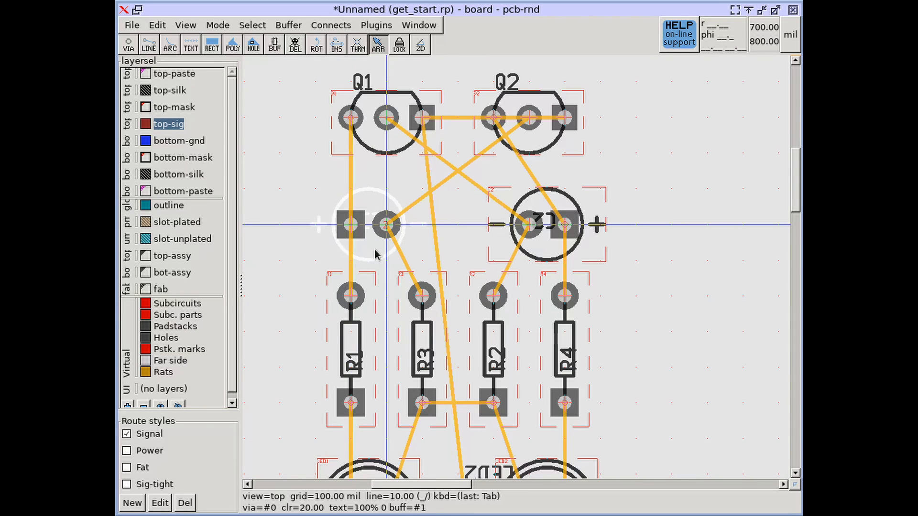
key(bracketleft)
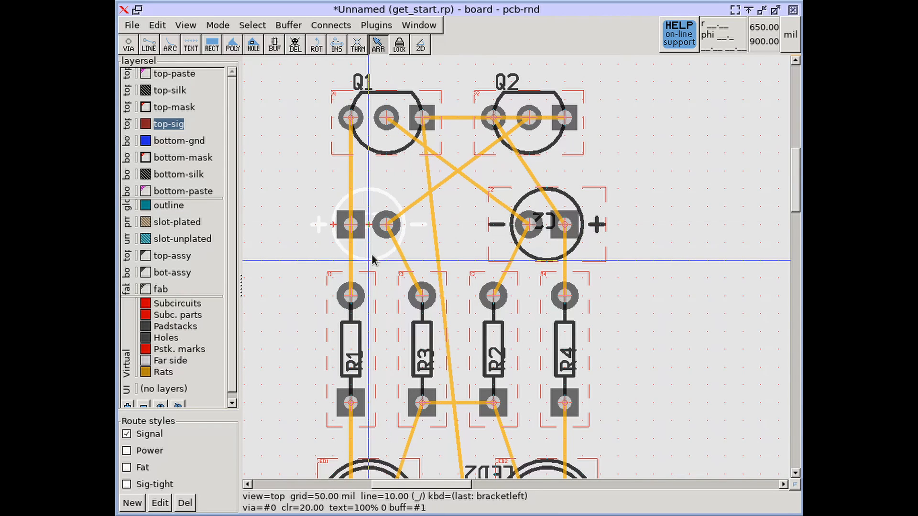
right_click(372, 258)
click(266, 238)
key(bracketright)
right_click(376, 257)
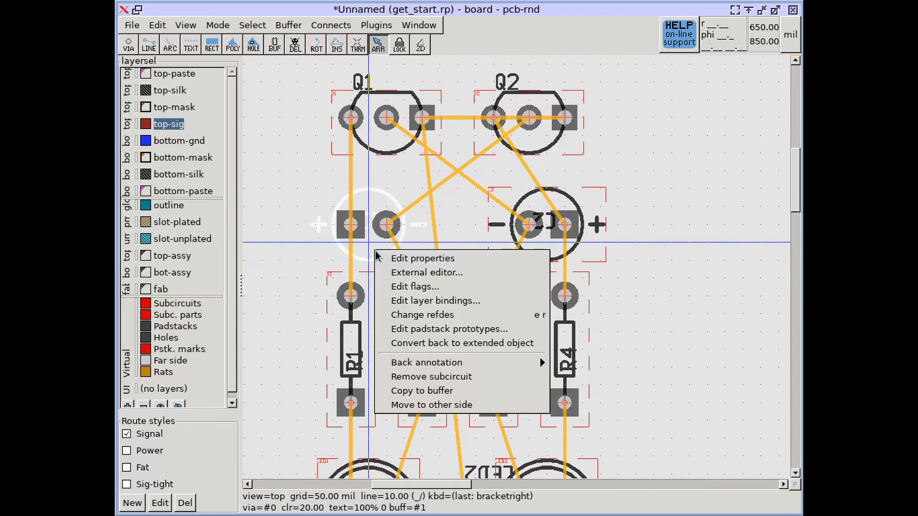
click(432, 404)
drag(353, 260, 351, 227)
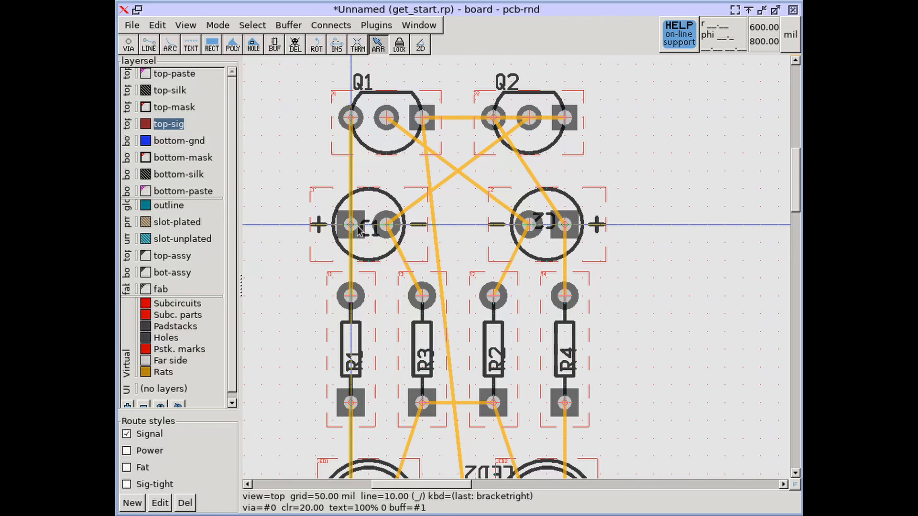
- Step through the available grid sizes and return the grid to 100 mil
key(bracketright)
key(bracketright)
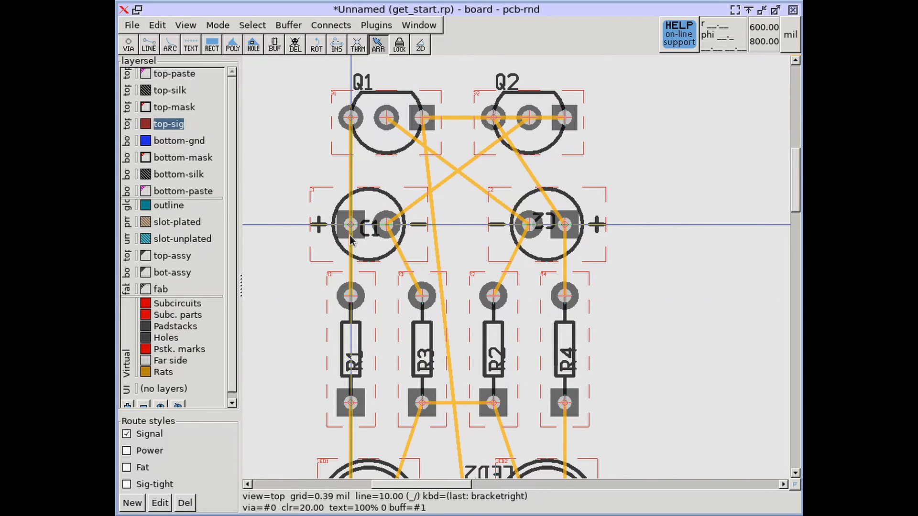
key(bracketleft)
key(bracketleft)
key(bracketright)
- Examine the rat lines between the transistors, capacitors, LEDs and connector B1 for crossings
scroll(356, 255, down, 5)
scroll(423, 252, up, 5)
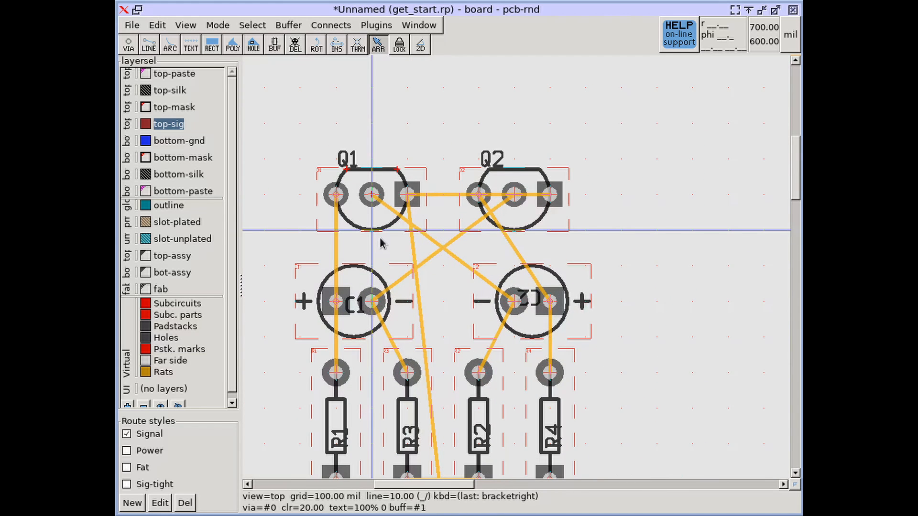
scroll(387, 215, down, 2)
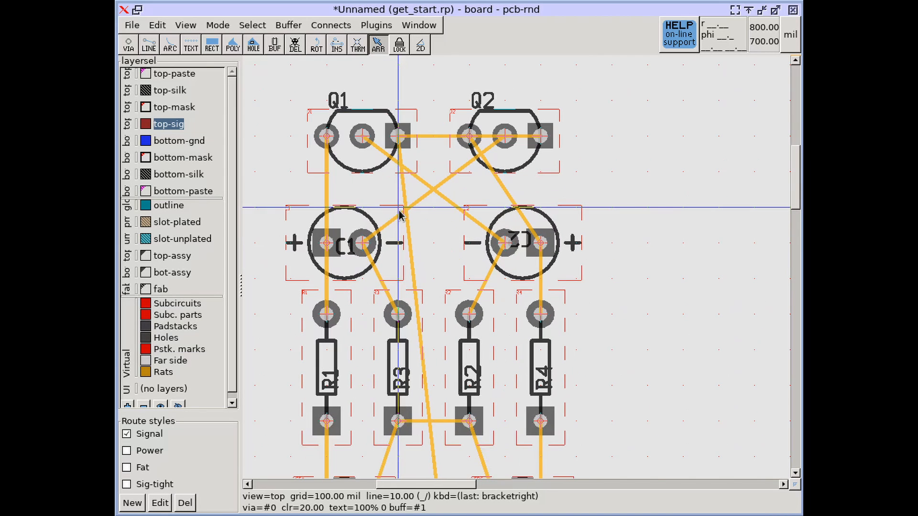
scroll(393, 178, down, 2)
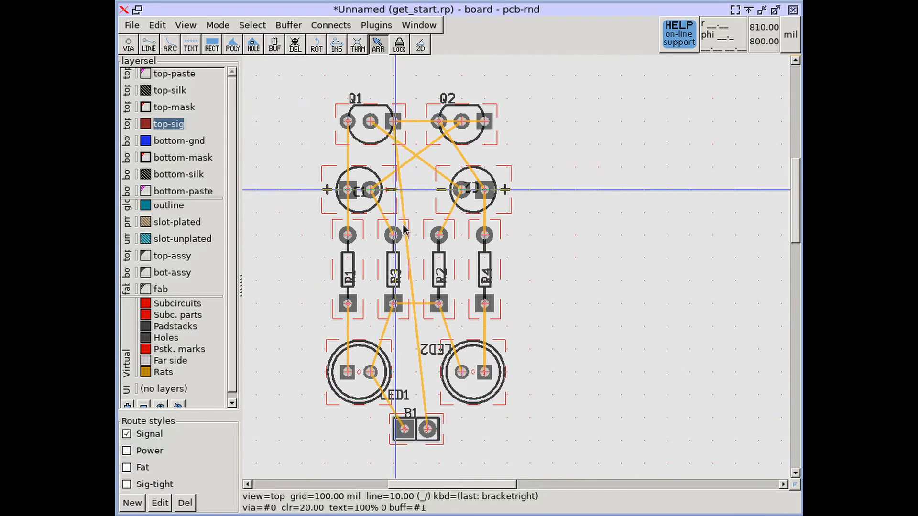
mouse_move(464, 234)
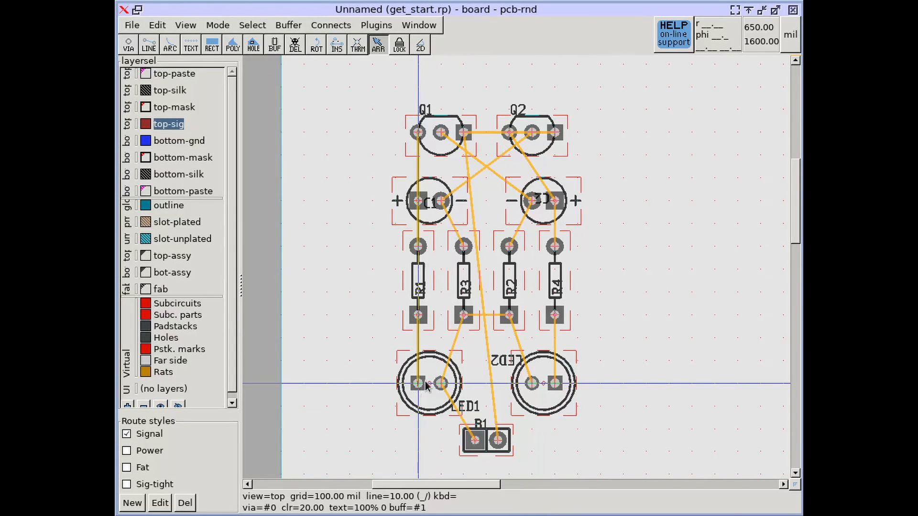
mouse_move(443, 383)
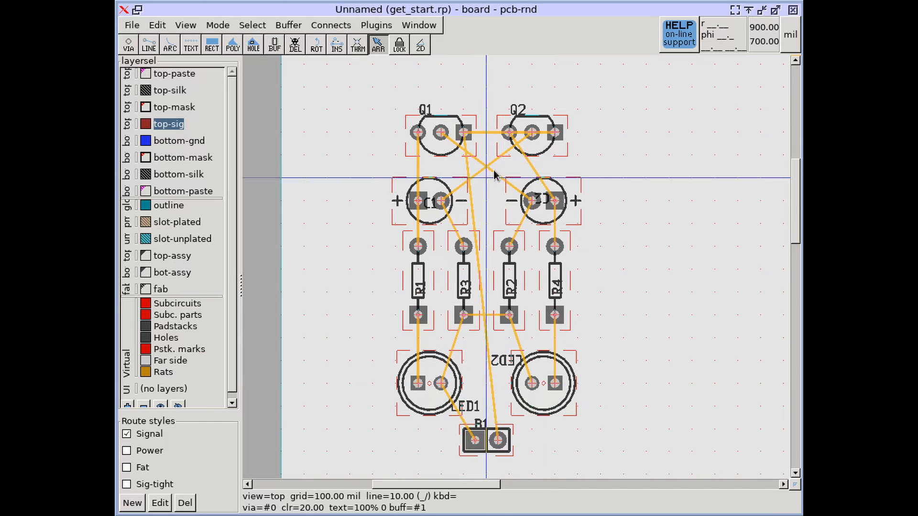
mouse_move(466, 139)
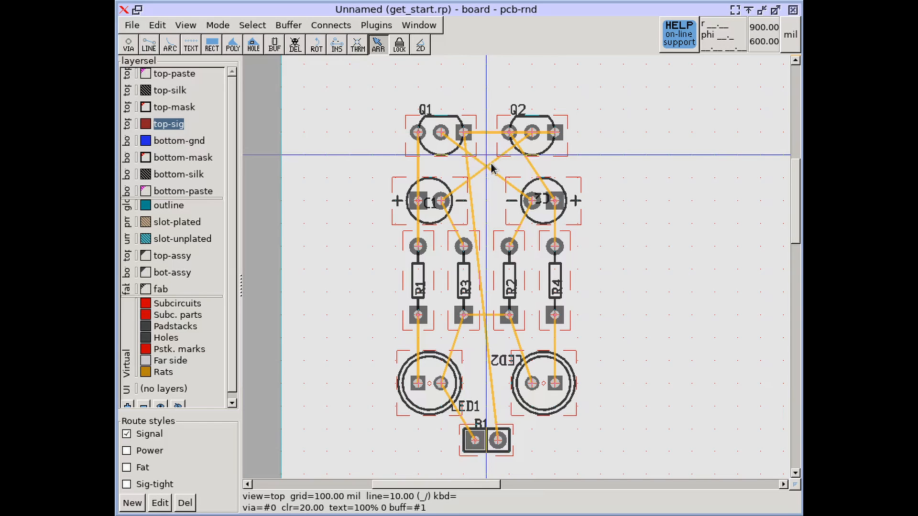
- Inspect the gnd net's terminals in the netlist preview, and disable the rat lines for gnd
click(415, 27)
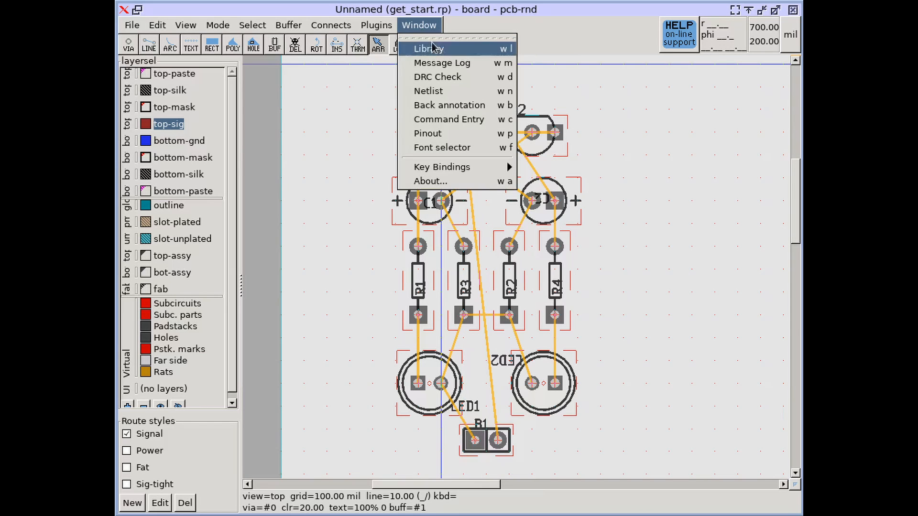
click(493, 91)
click(297, 173)
scroll(599, 152, up, 5)
middle_drag(571, 138, 615, 156)
scroll(619, 159, up, 4)
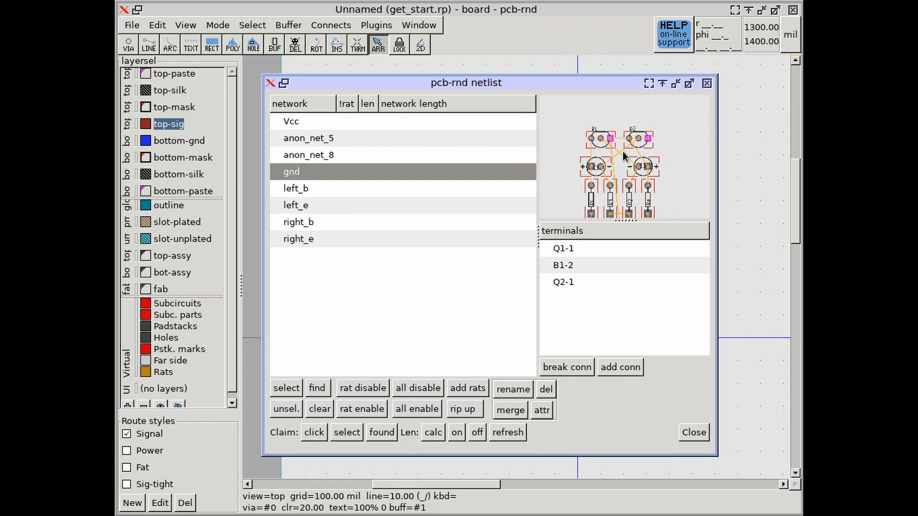
click(360, 395)
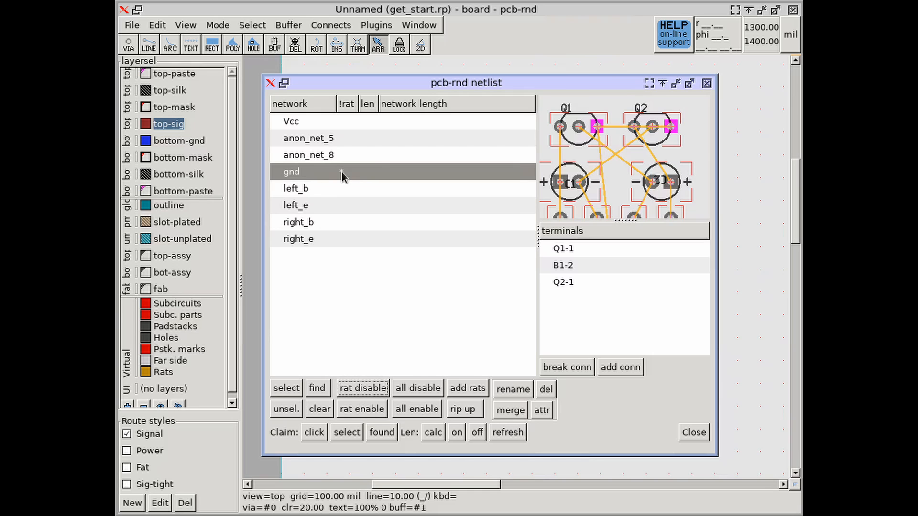
click(691, 432)
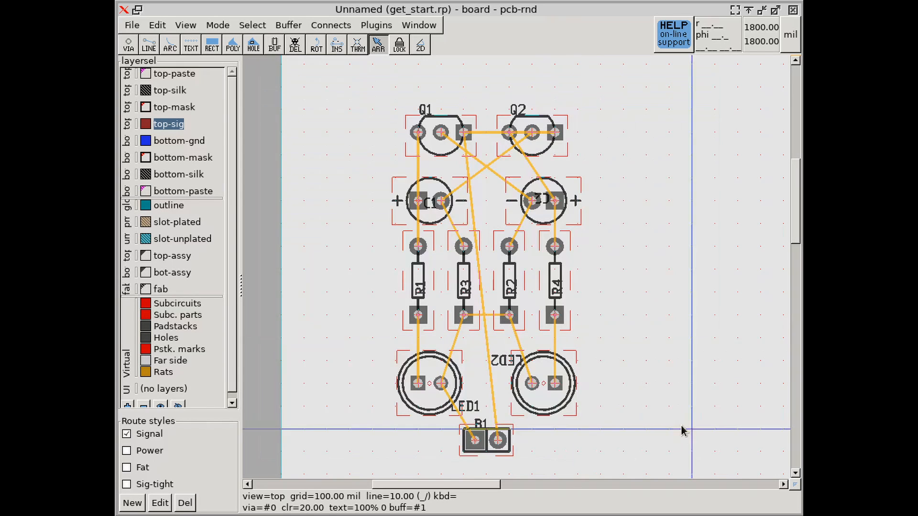
- Refresh the rat lines, and start a Signal-style line on the top-sig layer from B1's square pad
key(r)
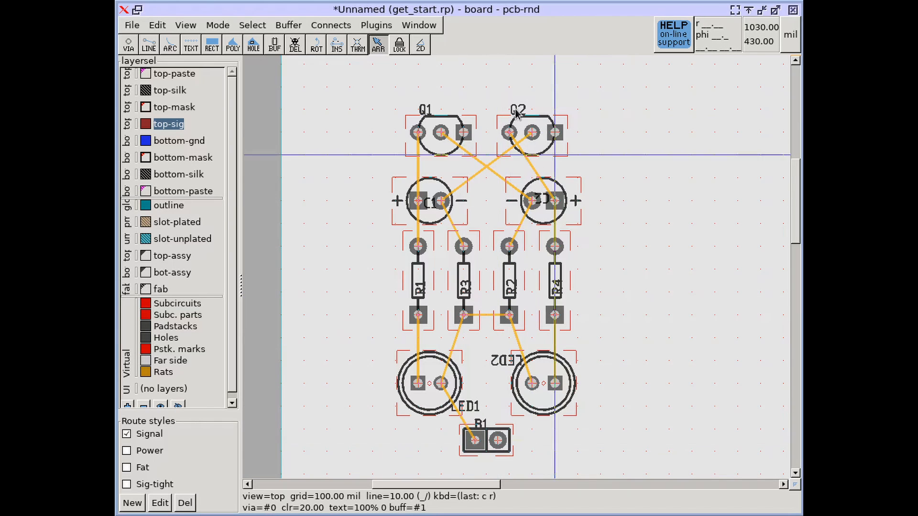
middle_drag(657, 189, 663, 203)
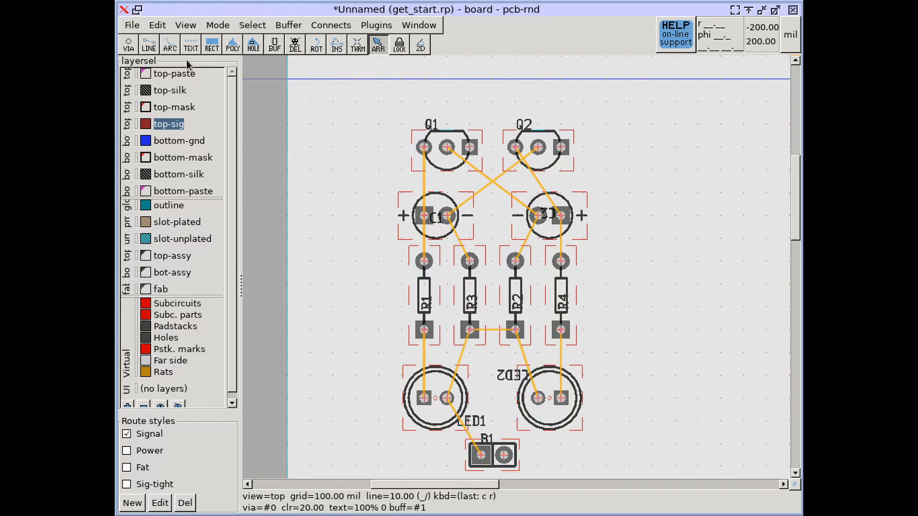
click(149, 44)
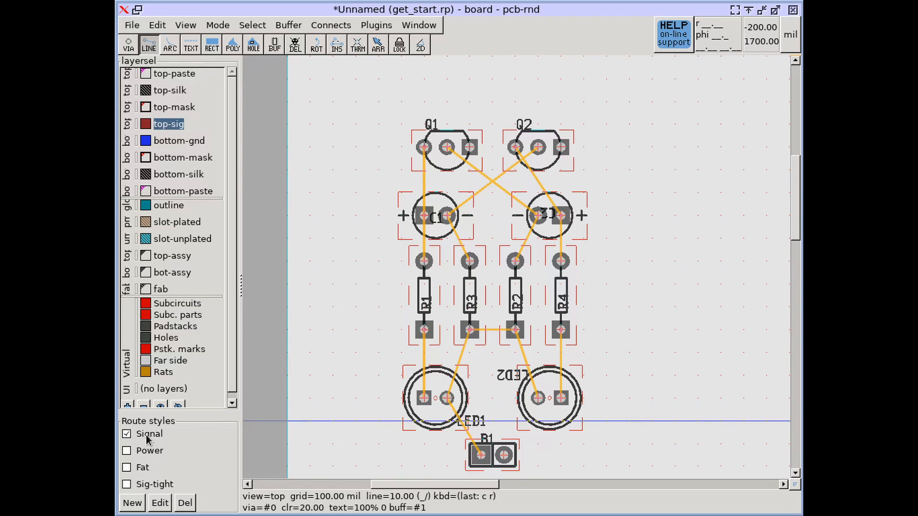
scroll(481, 451, up, 3)
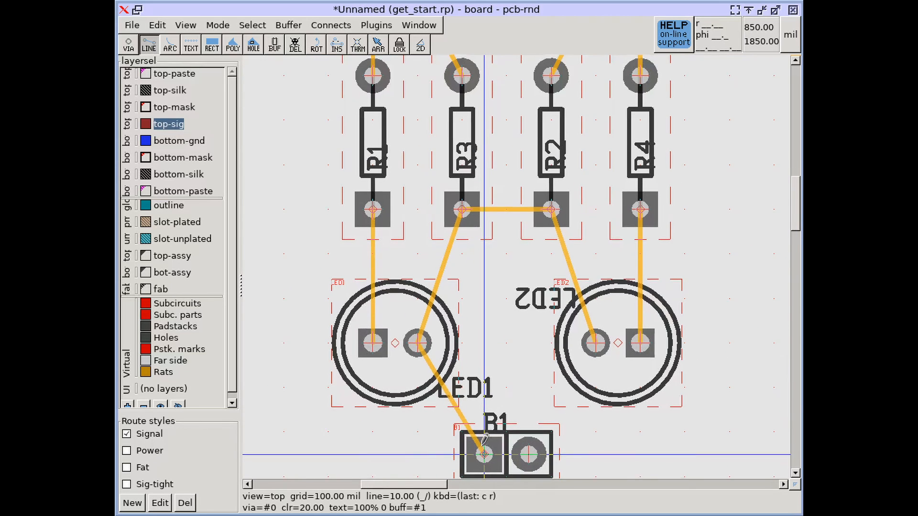
shift+scroll(488, 425, down, 1)
click(488, 425)
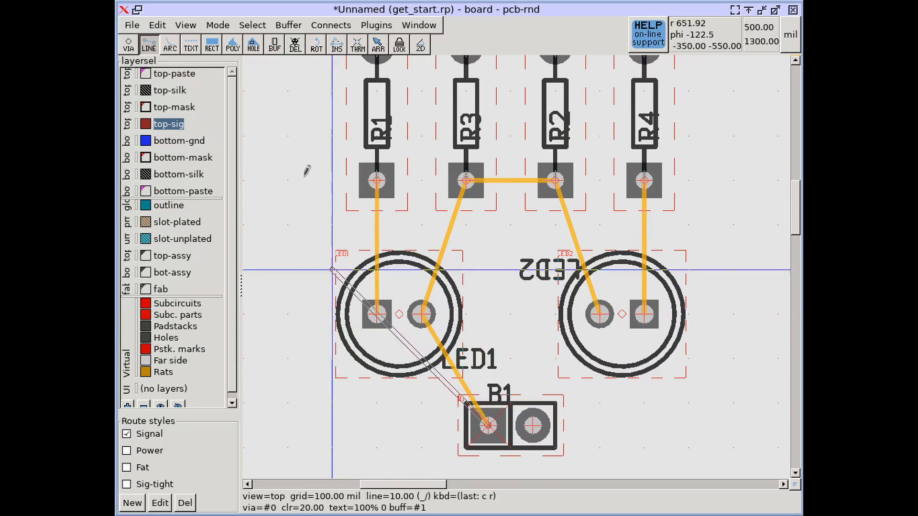
- Set the grid size to 25 mil
click(218, 25)
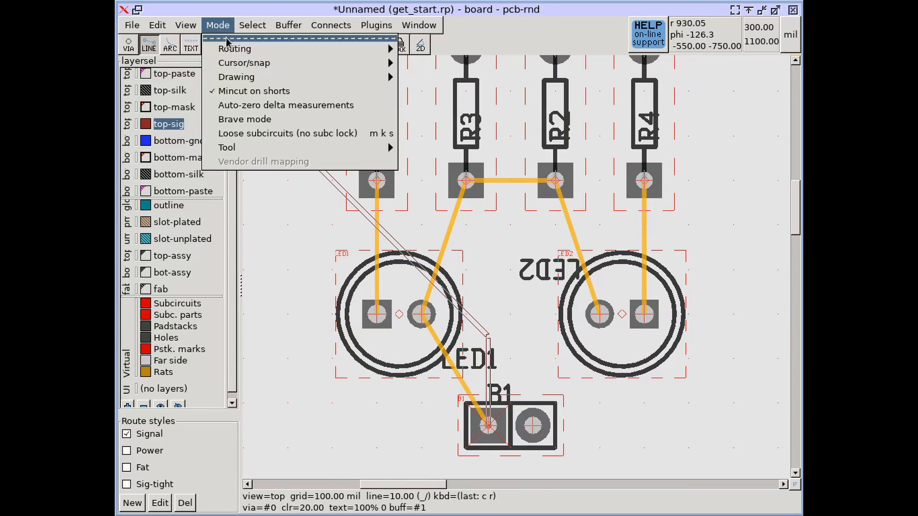
click(187, 25)
mouse_move(203, 48)
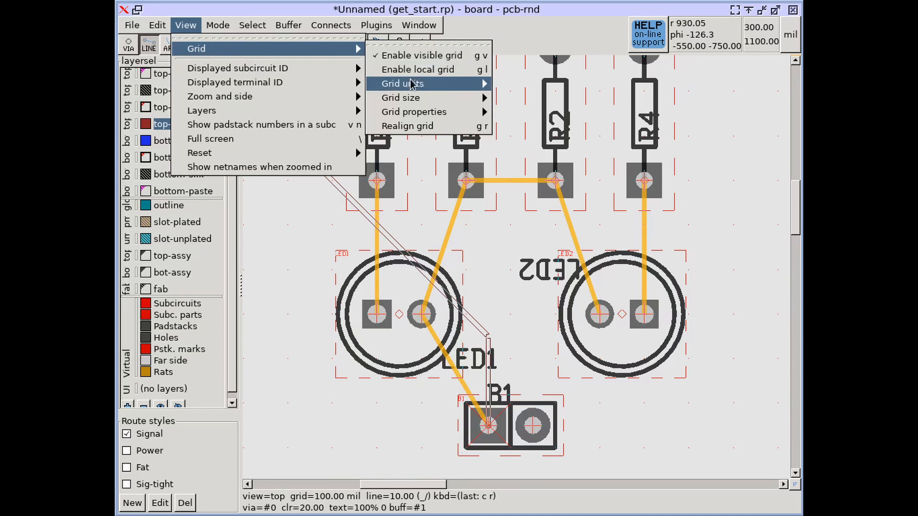
mouse_move(422, 85)
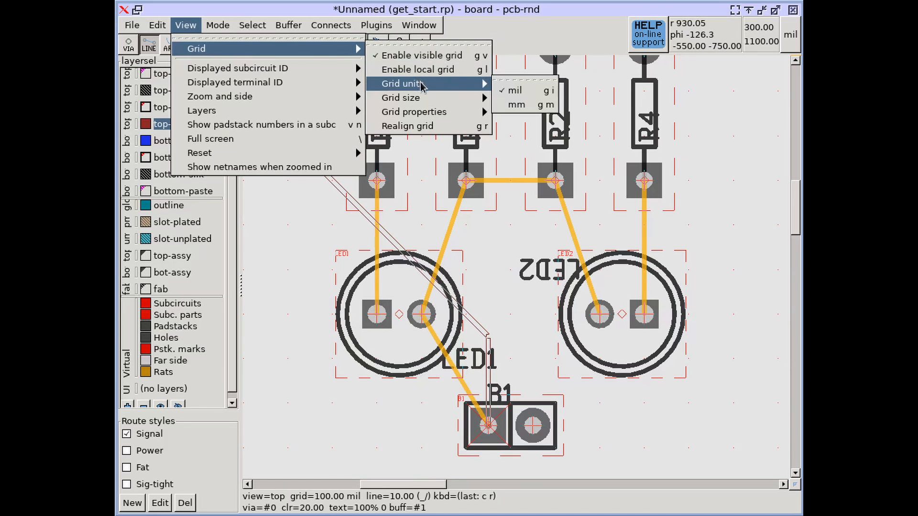
mouse_move(457, 98)
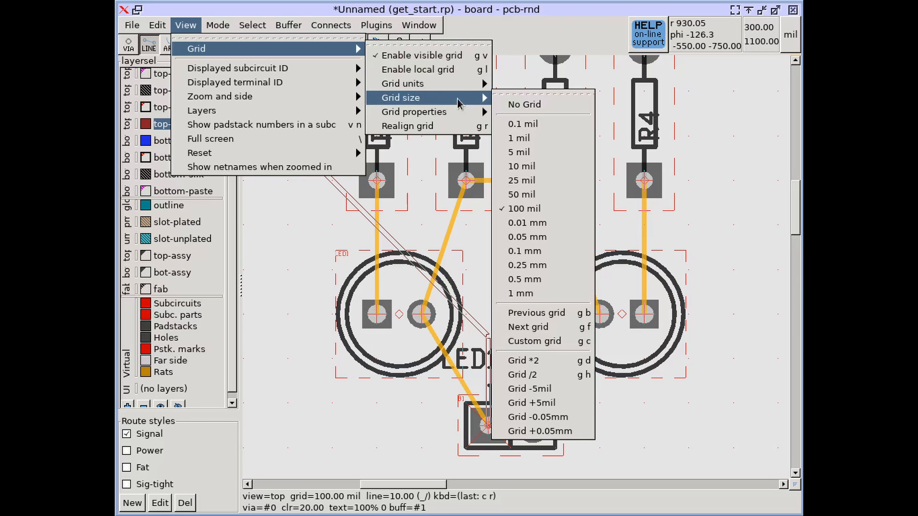
click(526, 181)
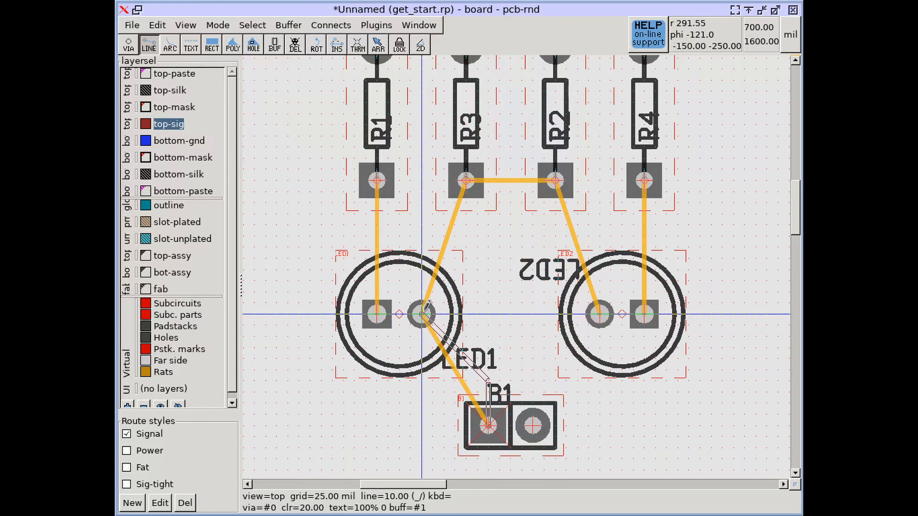
- Finish the Signal trace from B1's square pad at LED1's round pad, and refresh the rat lines
mouse_move(427, 306)
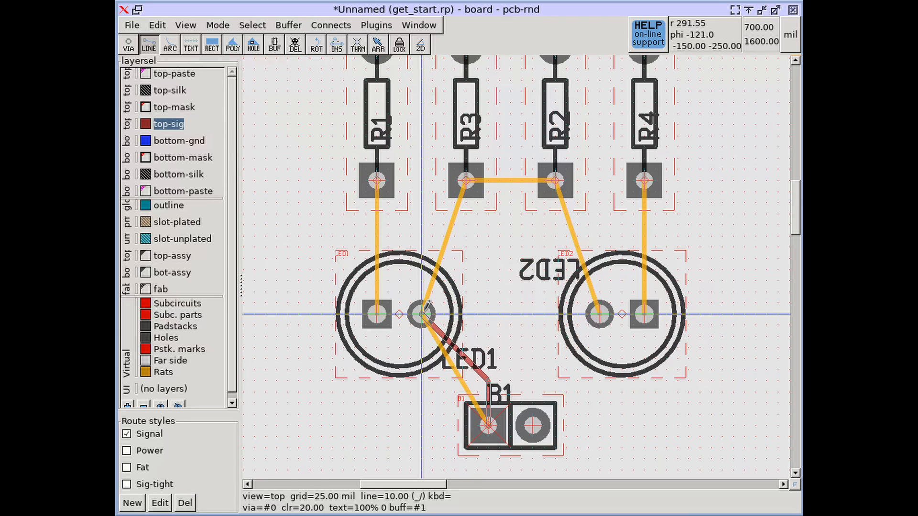
click(425, 310)
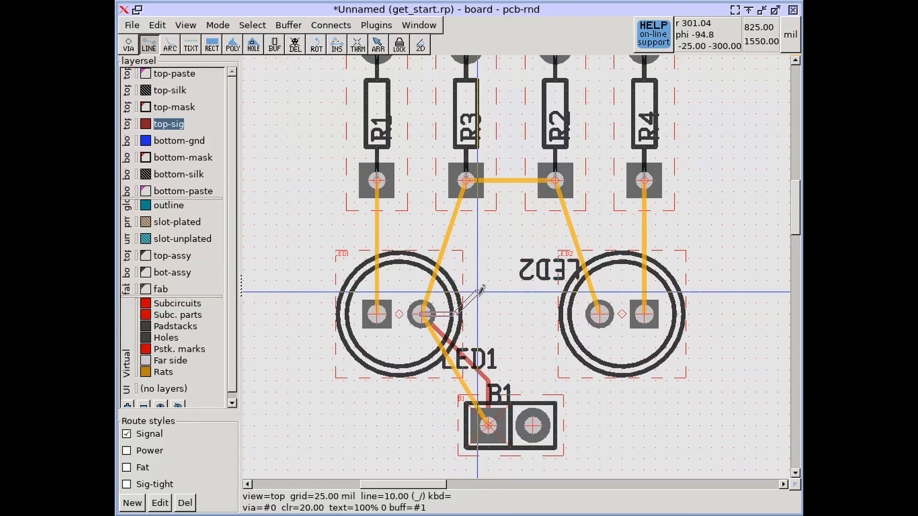
key(Escape)
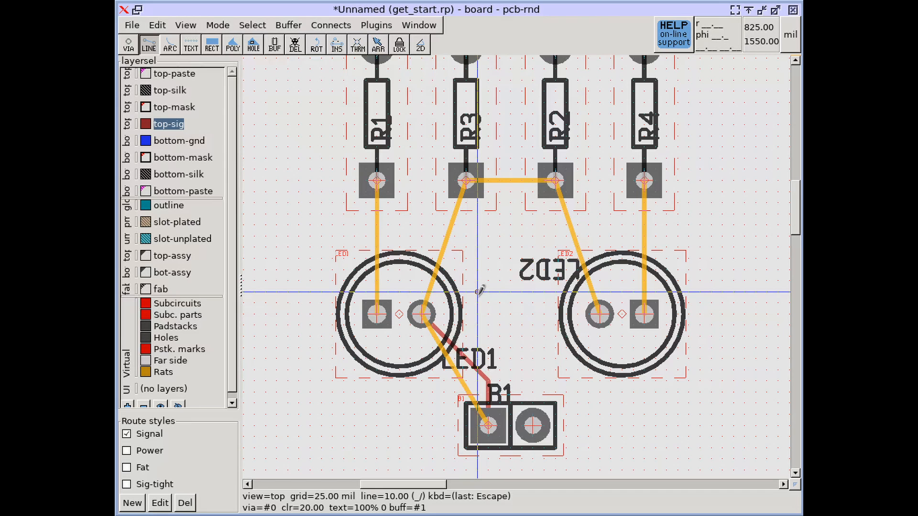
key(c)
key(r)
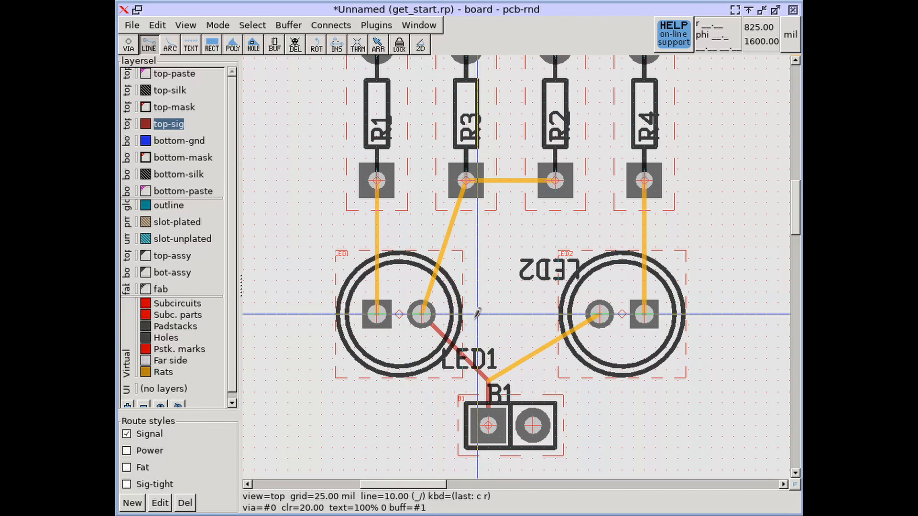
- Undo the trace between B1 and LED1, and refresh the rat lines
key(u)
key(u)
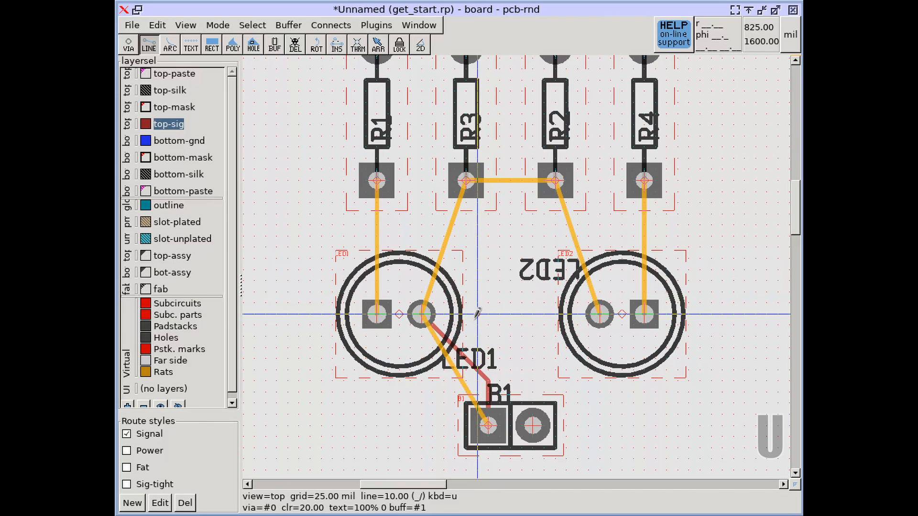
key(u)
key(u)
key(c)
key(r)
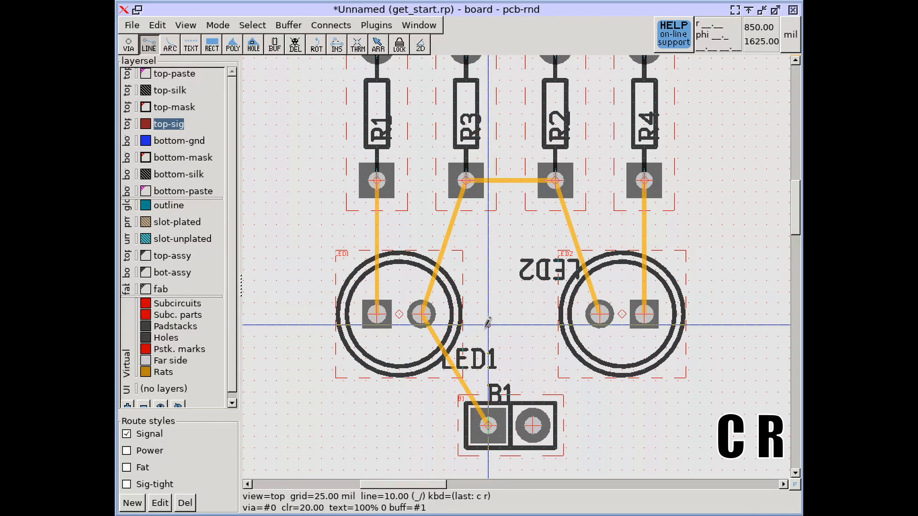
- Highlight the net of B1's square pad, and draw a 250 mil vertical Power-style trace from it up to the LED pad row
key(c)
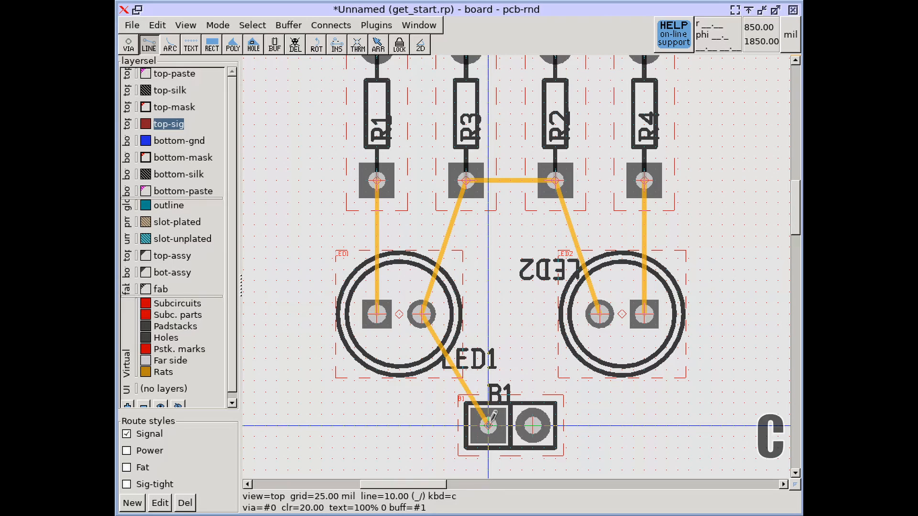
key(f)
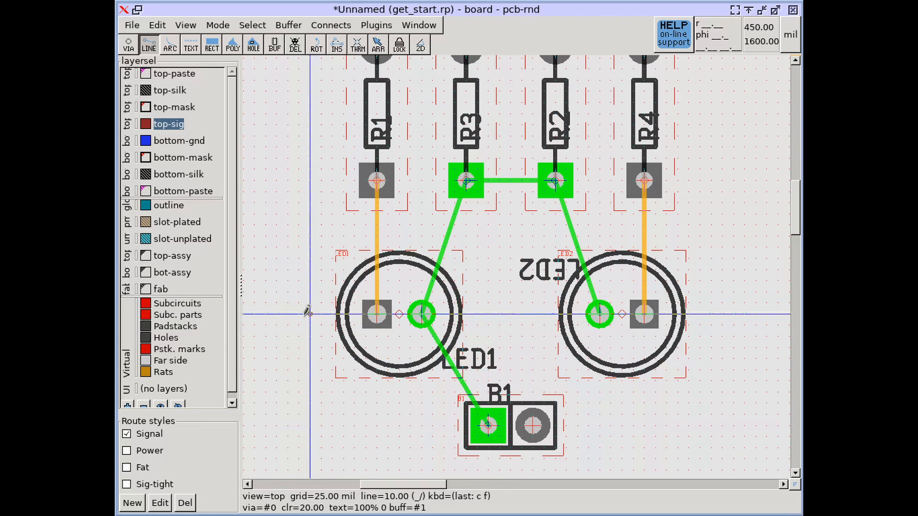
click(157, 455)
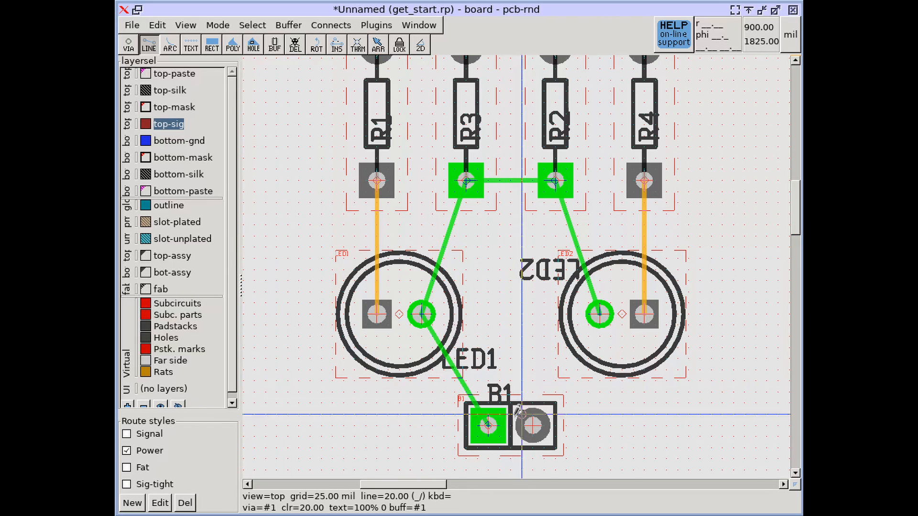
click(488, 424)
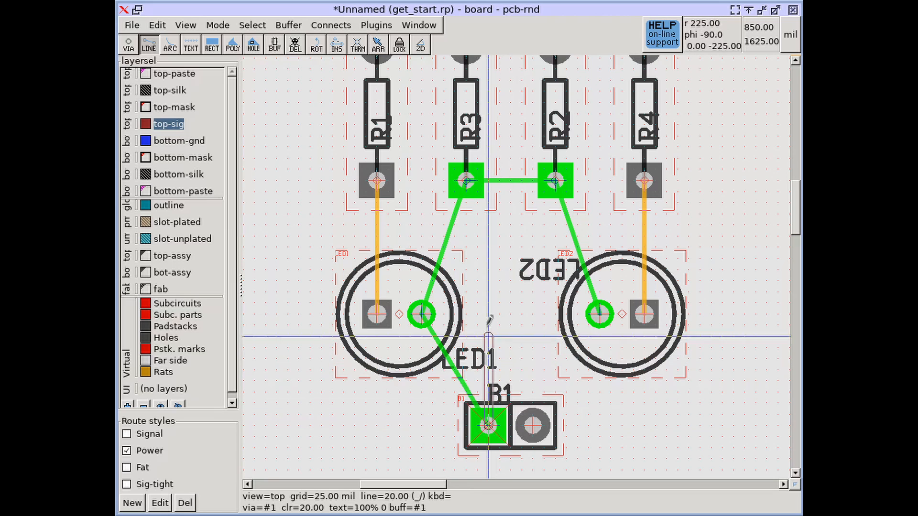
click(487, 306)
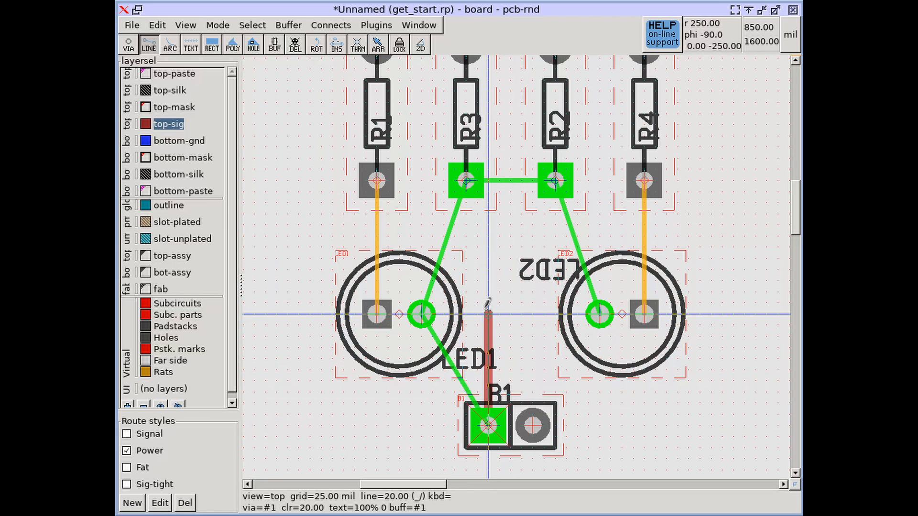
key(Escape)
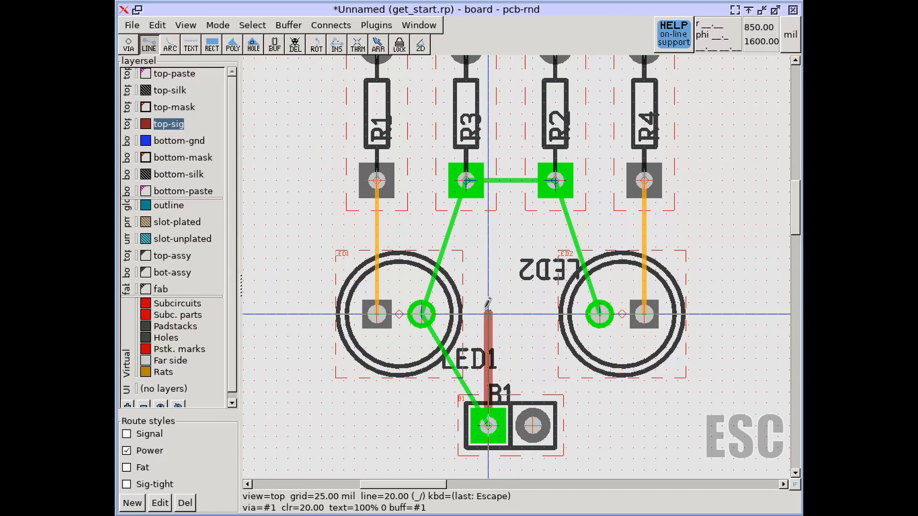
- Route a horizontal Power-style trace between the round pads of LED1 and LED2
click(422, 314)
click(597, 313)
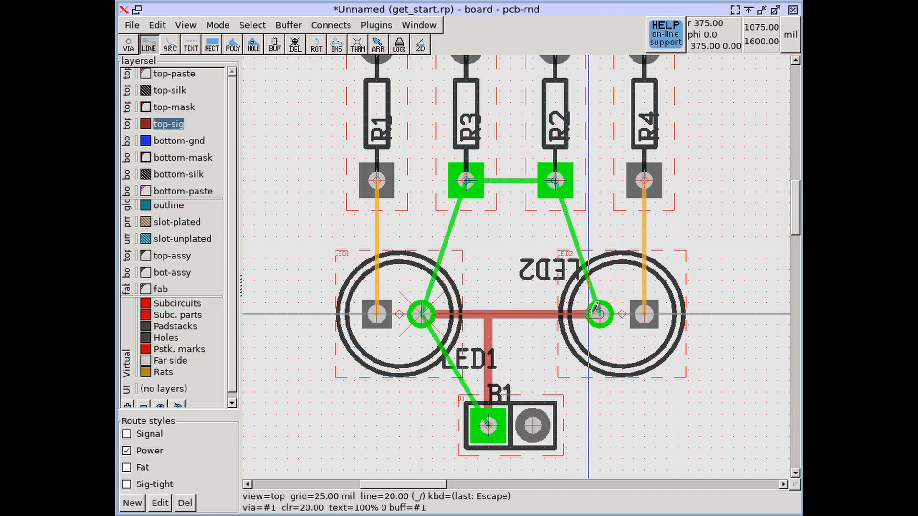
key(Escape)
- Route a Power-style trace between the square pads of R3 and R2, and refresh the rat lines
click(466, 181)
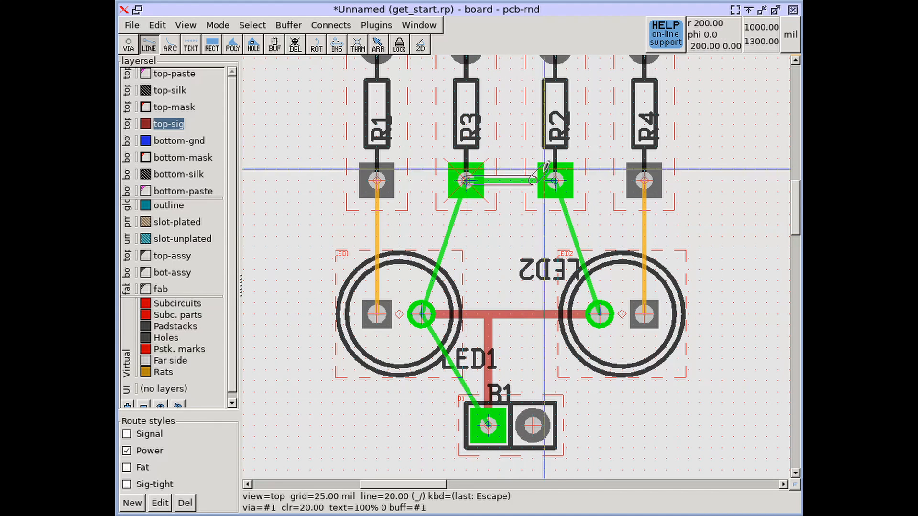
click(546, 164)
key(c)
key(r)
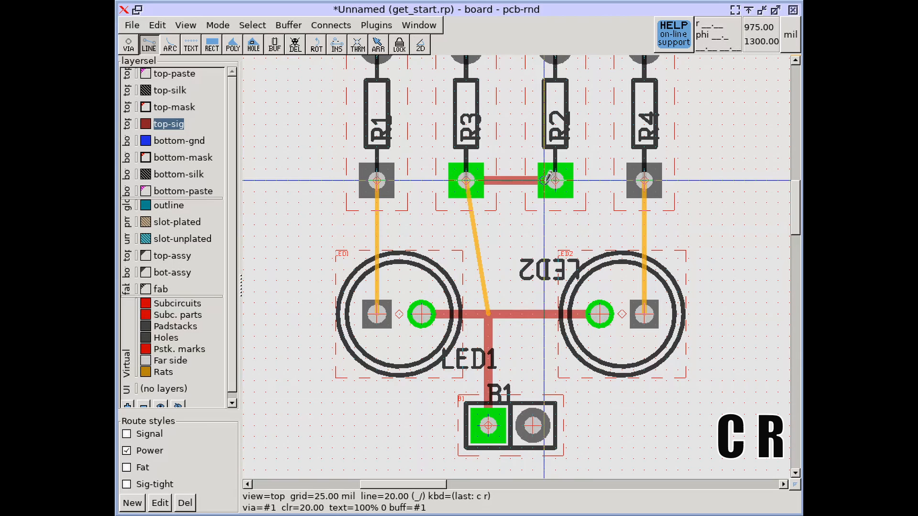
- Connect the middle of the R3–R2 trace to the LED1–LED2 trace with a 300 mil vertical Power trace, and refresh the rat lines
click(514, 179)
click(511, 313)
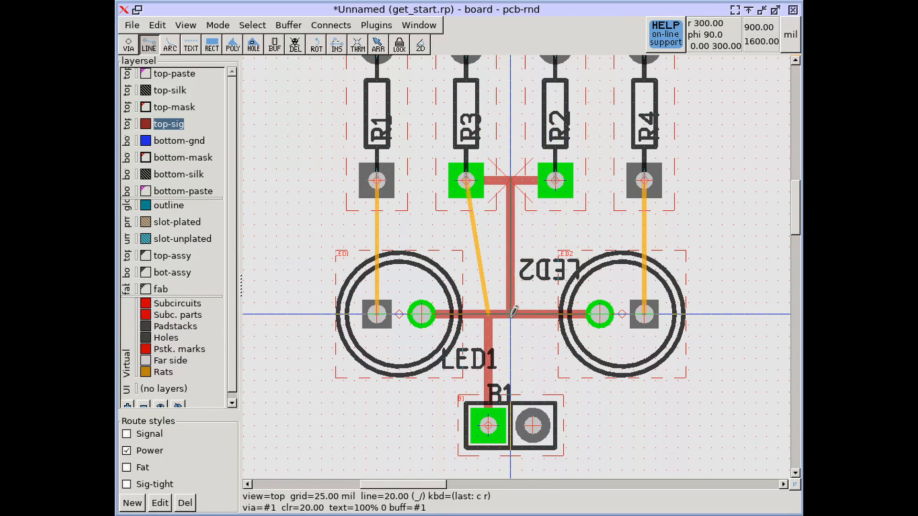
key(Escape)
key(c)
key(r)
right_drag(489, 336, 505, 387)
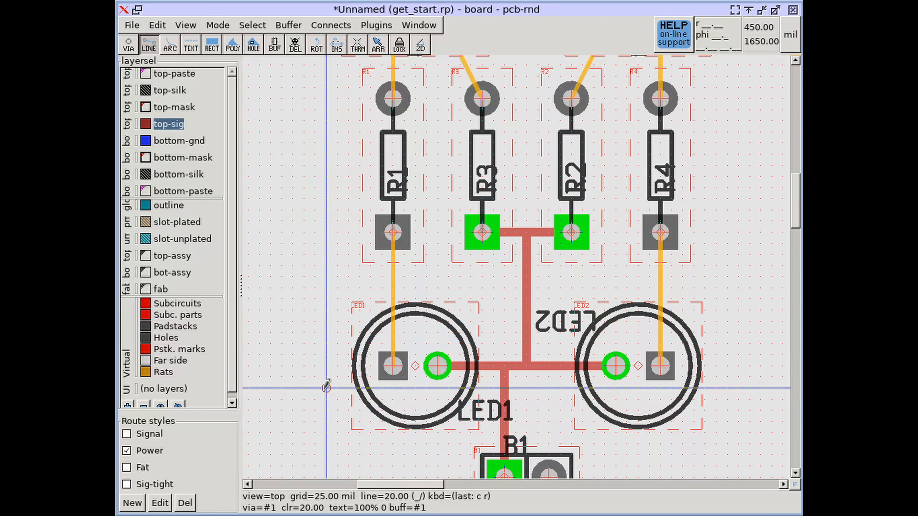
- Route vertical Signal-style traces from LED1's square pad to R1's square pad and from LED2's square pad to R4's square pad
click(149, 433)
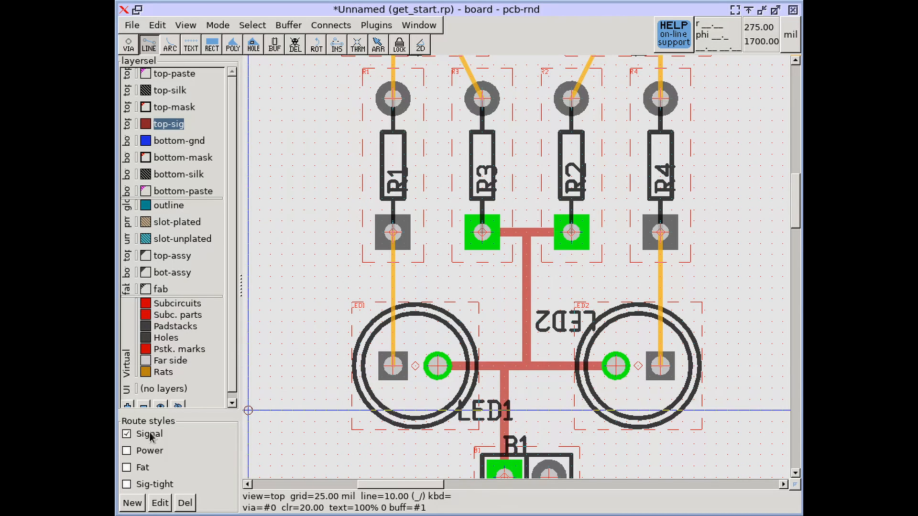
click(399, 354)
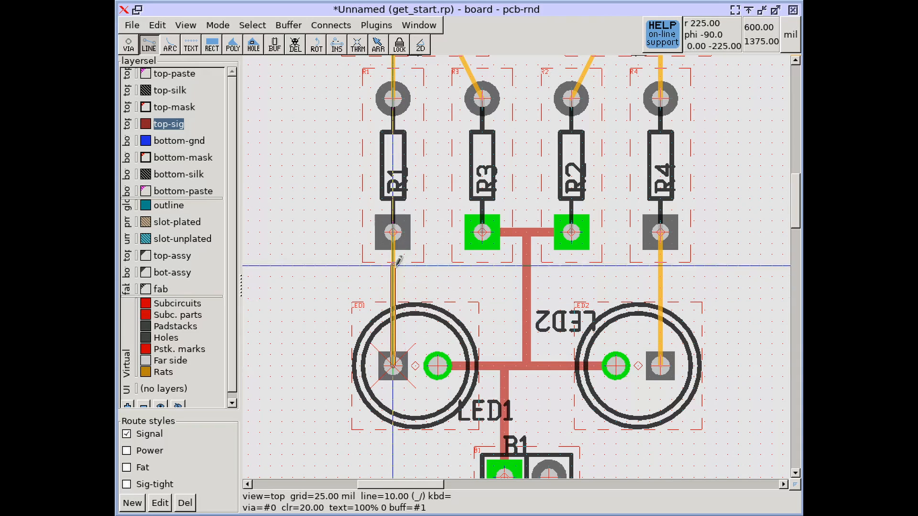
key(Escape)
key(c)
key(r)
click(661, 365)
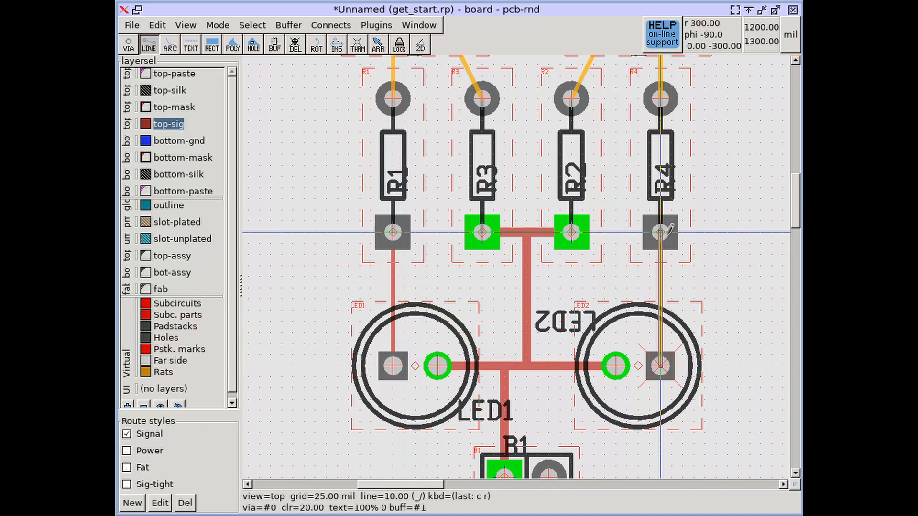
key(Escape)
- Highlight the net of R1's upper pad, route a 500 mil vertical Signal trace through C1's square pad to Q1's left pad, and refresh the rat lines
key(c)
key(f)
key(c)
key(r)
mouse_move(550, 253)
right_down()
mouse_move(587, 344)
mouse_move(607, 437)
right_up()
right_drag(449, 281, 458, 369)
click(459, 368)
click(459, 148)
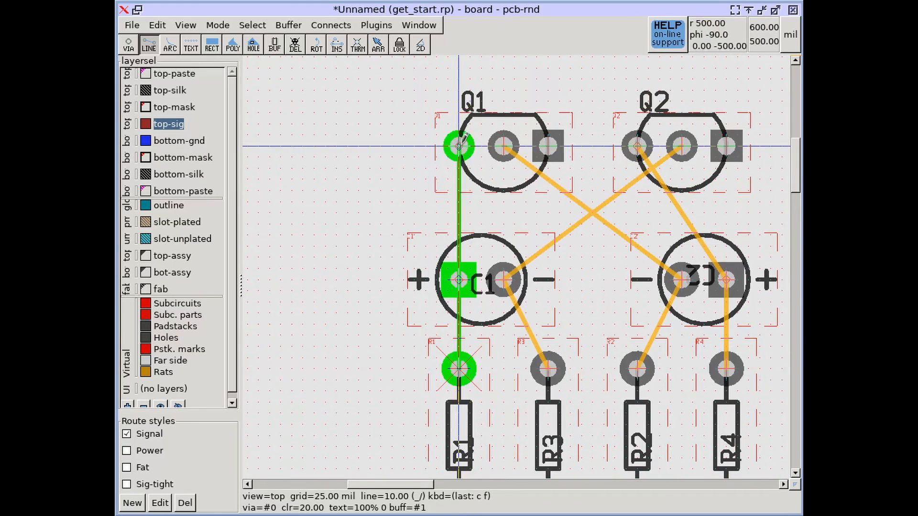
key(Escape)
scroll(504, 213, down, 4)
key(c)
key(r)
- Route a vertical Signal trace between R4's upper pad and C2's square pad, and save the board
scroll(549, 292, up, 3)
scroll(476, 353, down, 2)
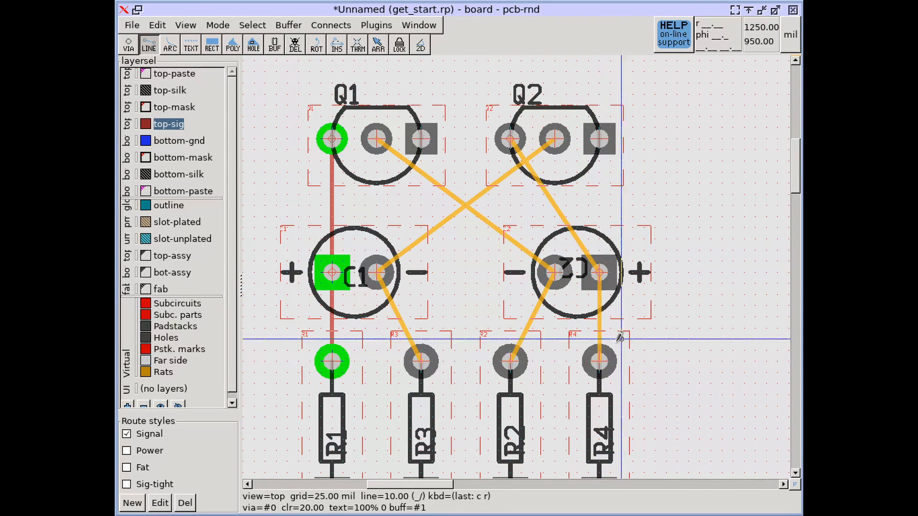
scroll(407, 296, down, 2)
key(f)
key(s)
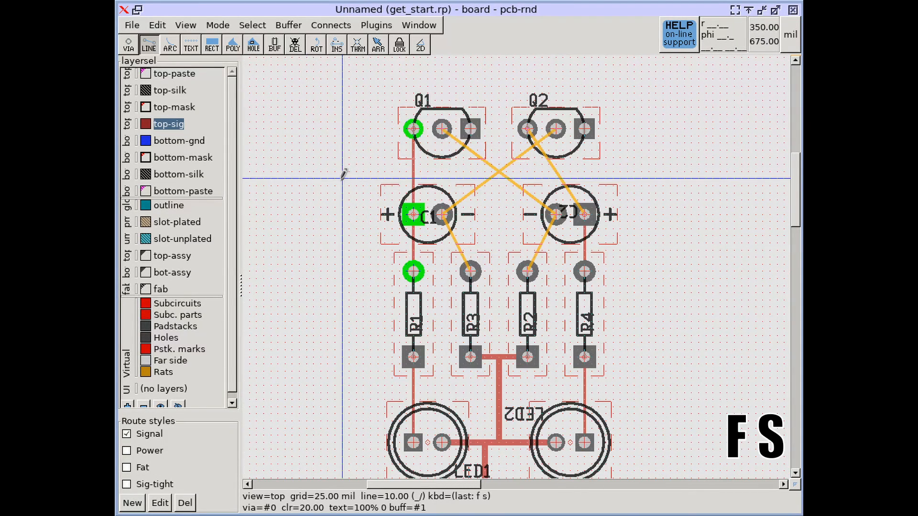
scroll(479, 268, up, 4)
scroll(477, 266, down, 1)
click(476, 266)
right_drag(486, 192, 486, 333)
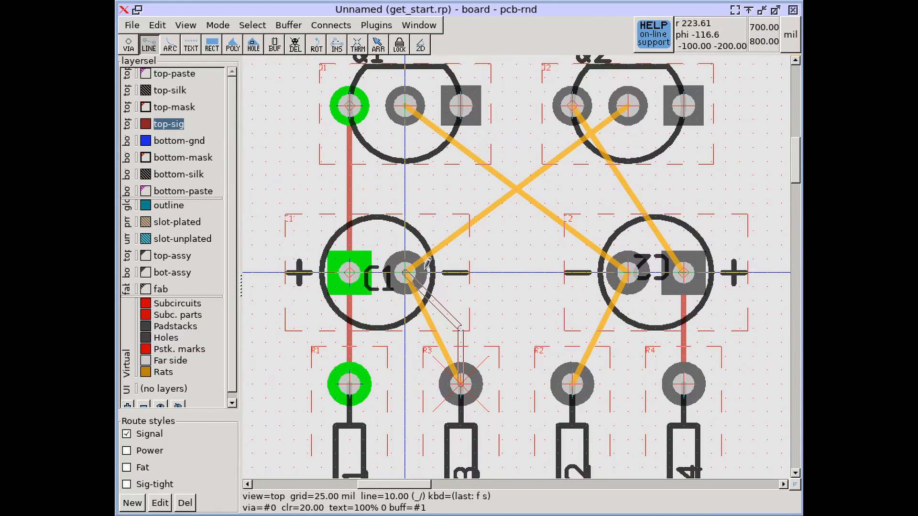
scroll(427, 265, up, 2)
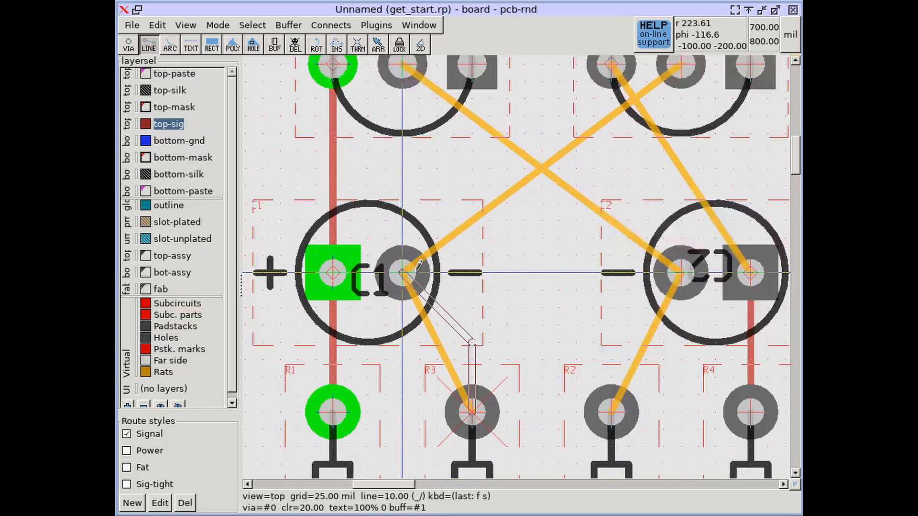
right_drag(425, 269, 417, 252)
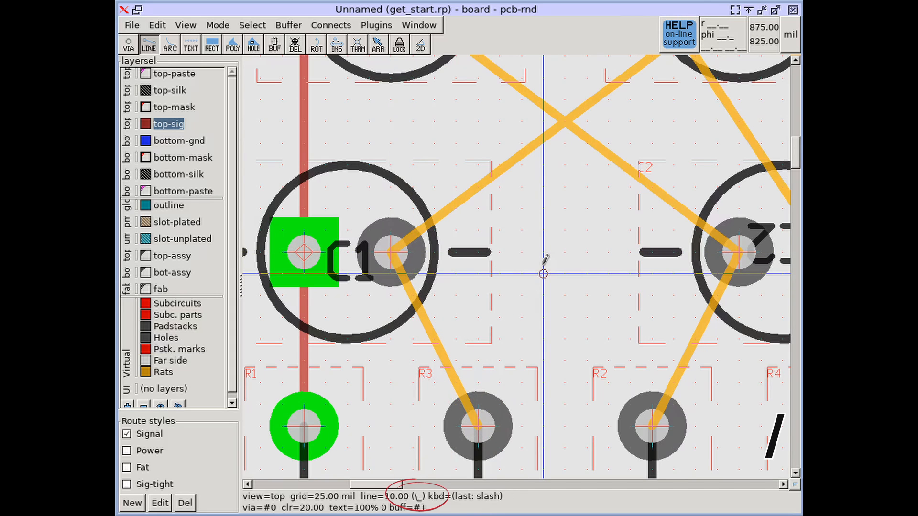
click(477, 424)
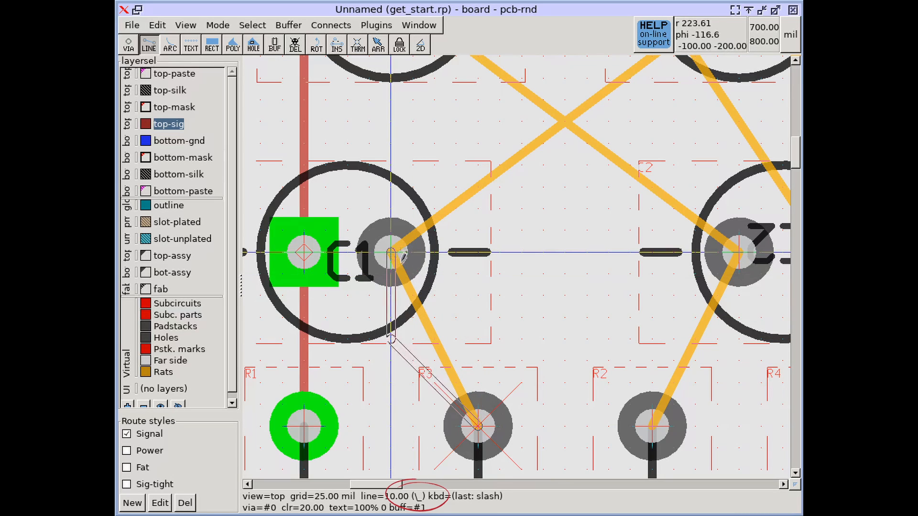
key(Escape)
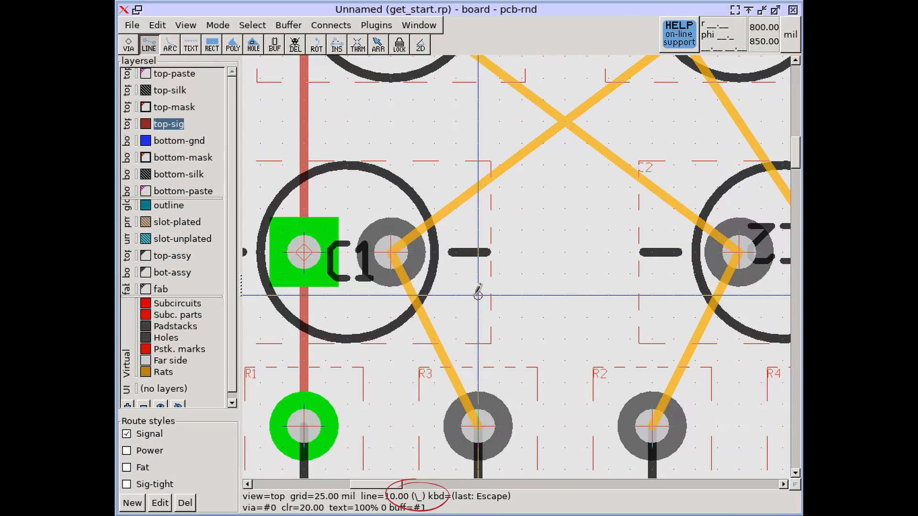
click(478, 425)
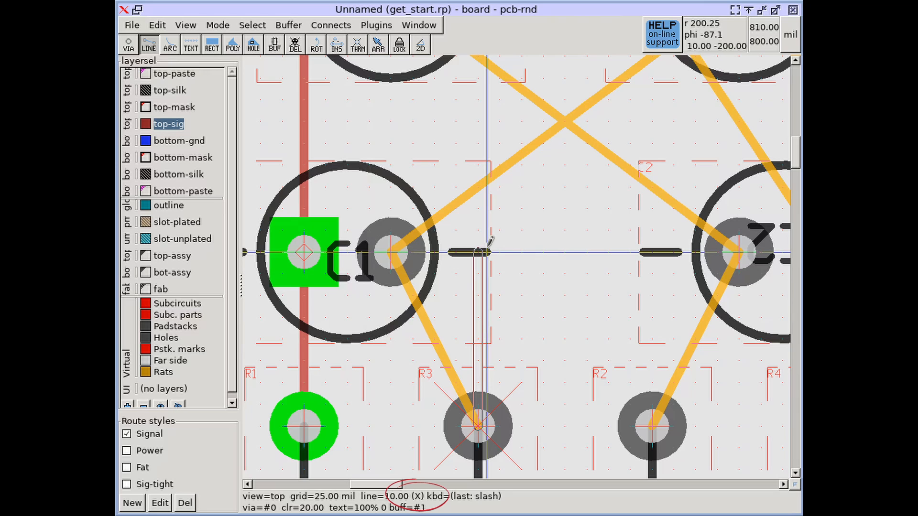
key(Escape)
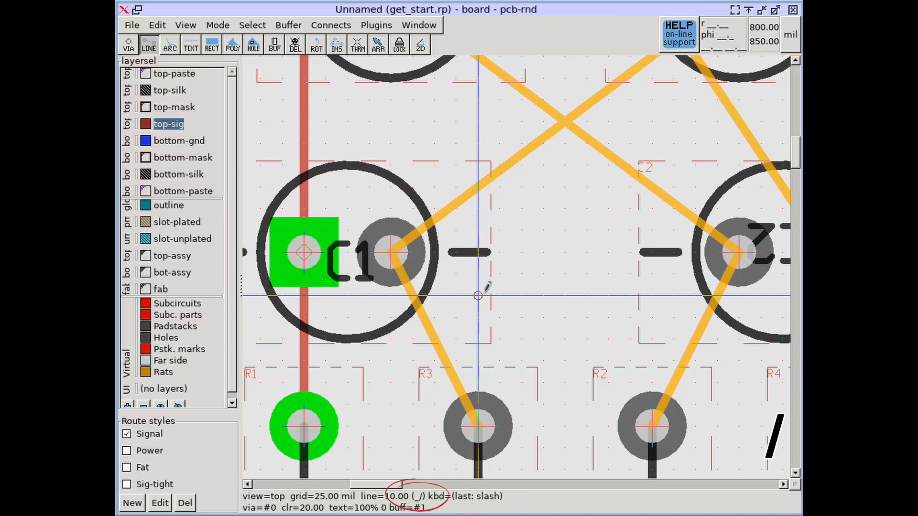
- Route bent Signal traces from R3's upper pad to C1's round pad and from R2's upper pad to C2's round pad, and refresh the rat lines
click(477, 425)
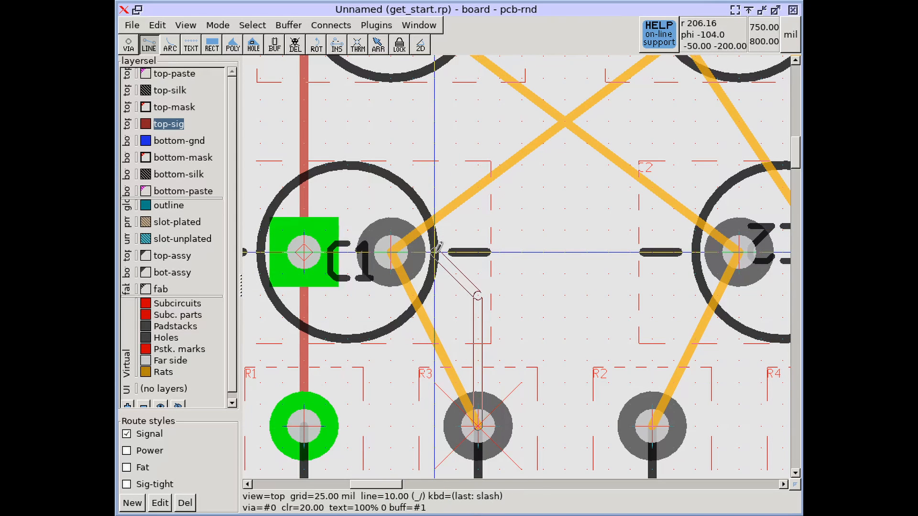
key(shift)
key(shift)
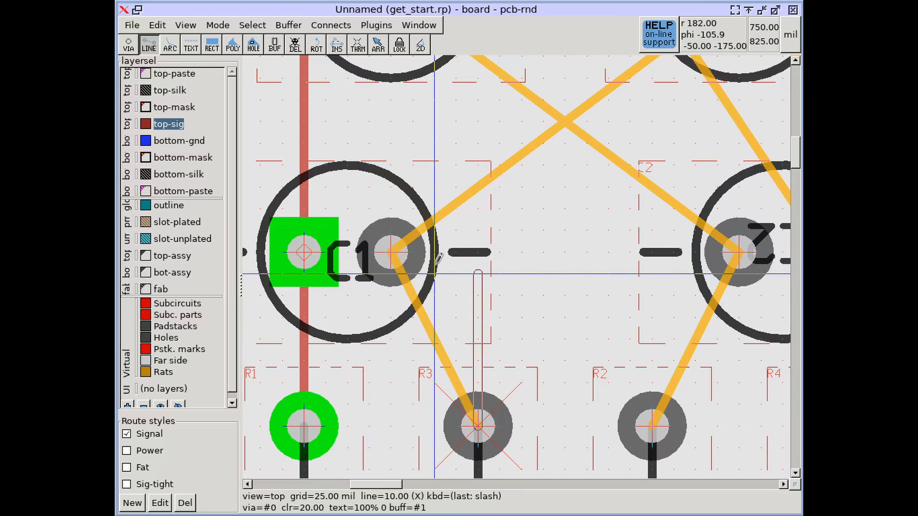
key(shift)
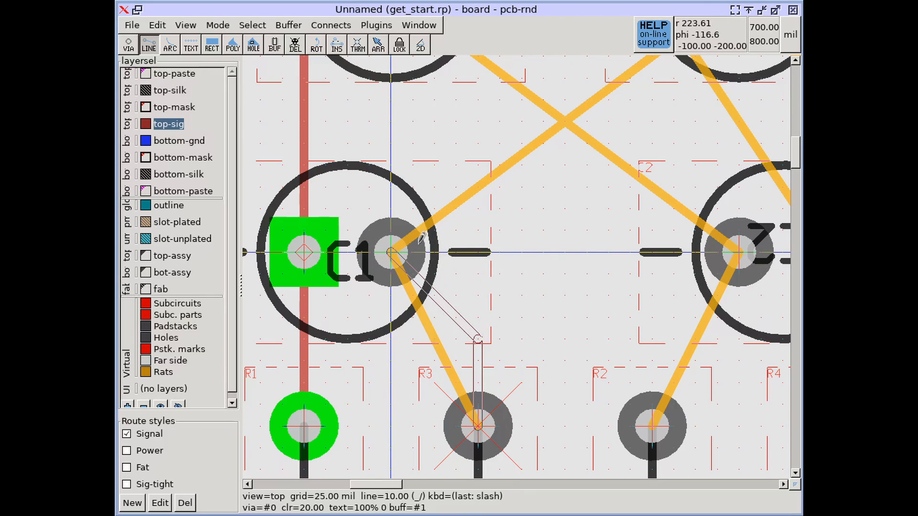
click(402, 243)
key(Escape)
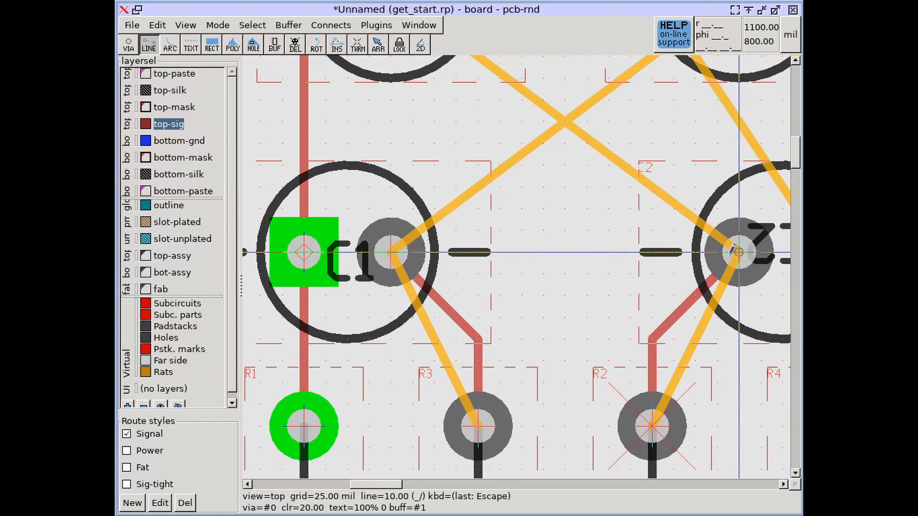
key(c)
key(r)
- Route a bent Signal trace from Q2's left pad to C2's square pad, and clear the green net highlight
scroll(512, 377, down, 2)
click(516, 215)
click(544, 312)
click(627, 380)
key(Escape)
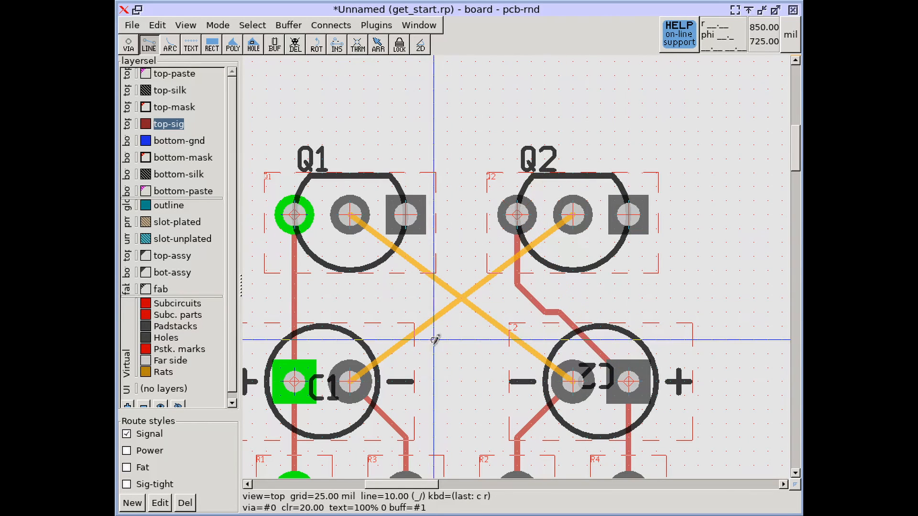
key(c)
key(f)
- Route a Signal trace from C1's round pad up between Q1 and Q2, over Q2 to its middle pad, and refresh the rat lines
click(350, 381)
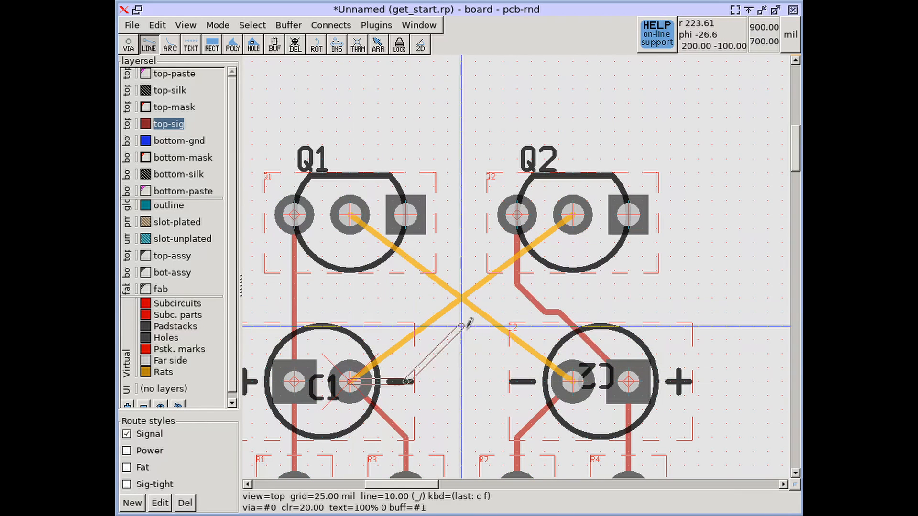
click(489, 158)
click(545, 158)
click(573, 215)
key(Escape)
key(c)
key(r)
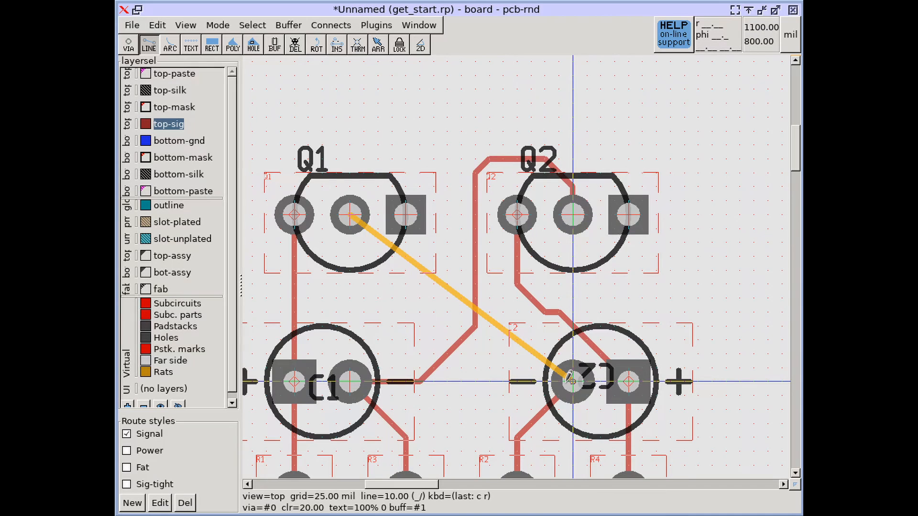
- Try to route a Signal trace from C2's round pad across R2 and R4 and around Q2 towards Q1's middle pad
scroll(569, 378, down, 5)
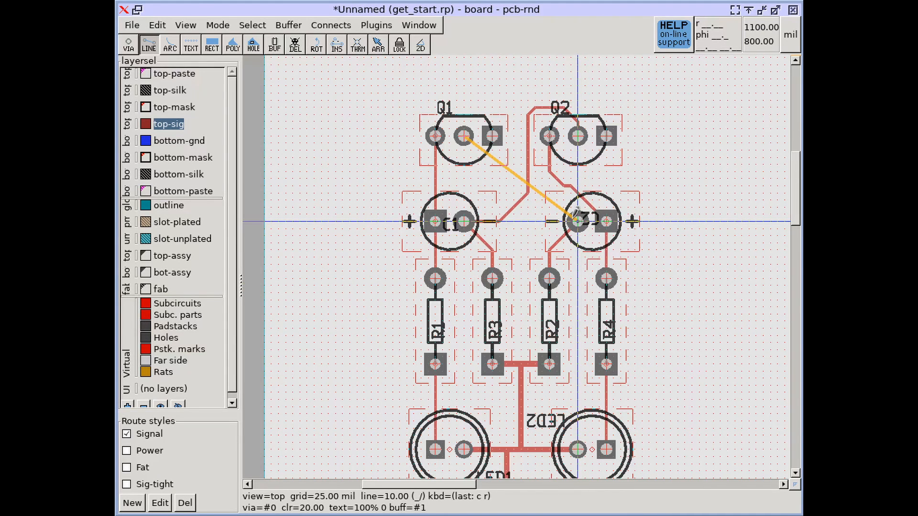
click(577, 220)
click(527, 320)
click(656, 306)
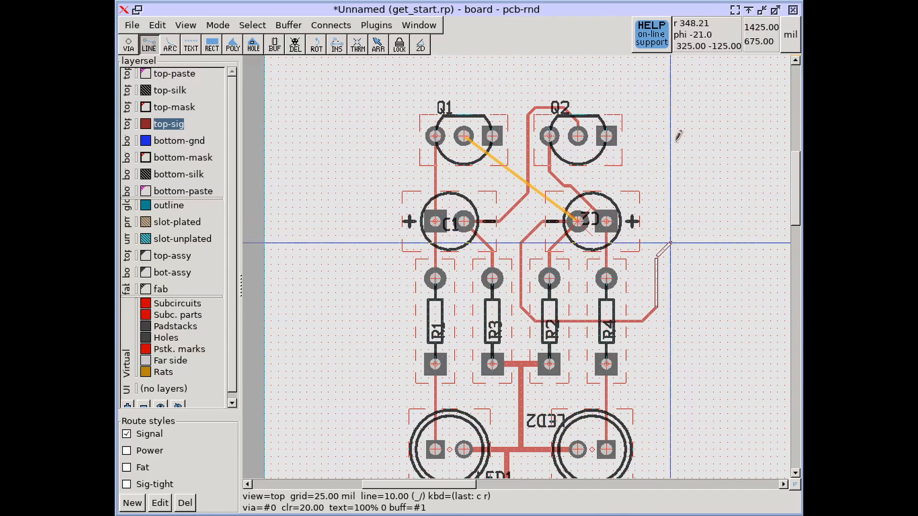
click(628, 86)
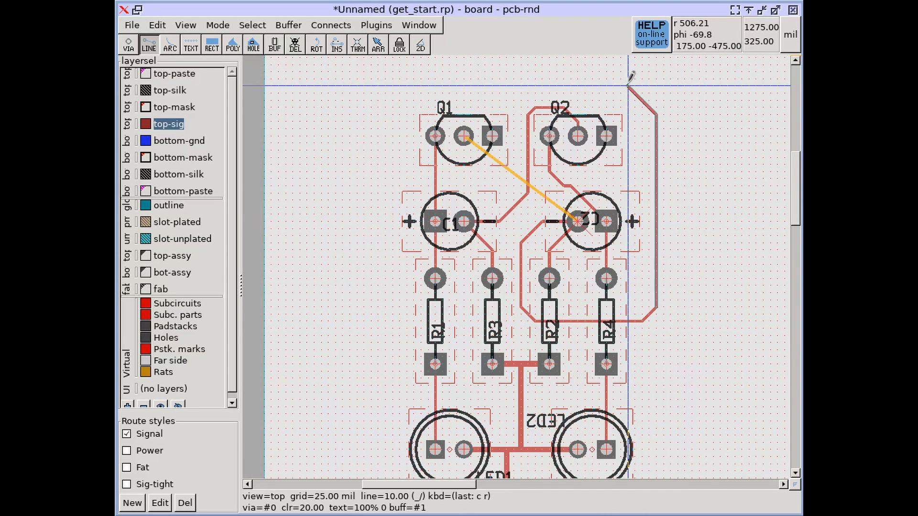
click(464, 136)
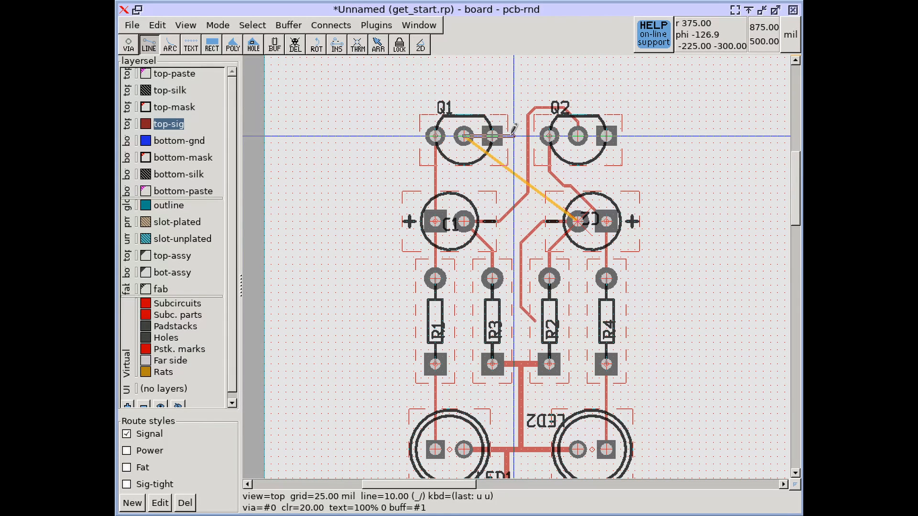
scroll(501, 177, up, 4)
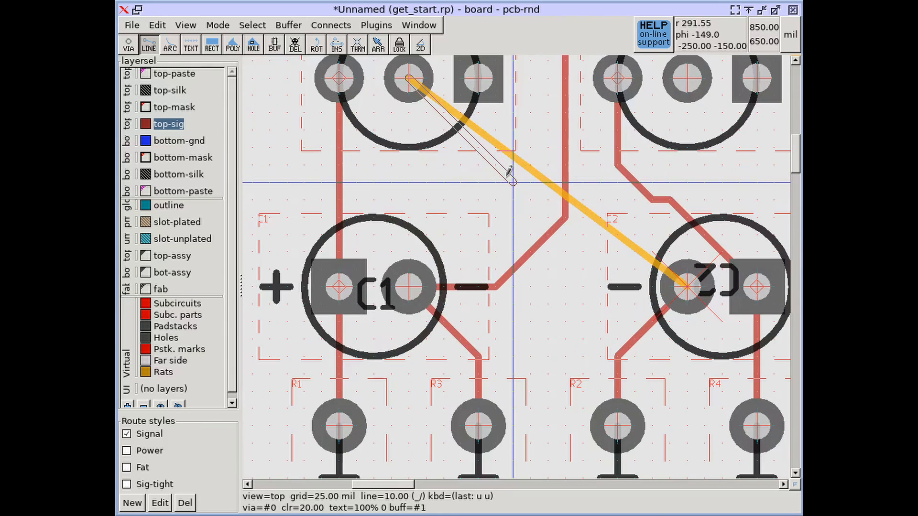
key(Escape)
- Place two vias on either side of the C1–Q2 trace, at 825, 675 mil and 975, 750 mil
click(128, 44)
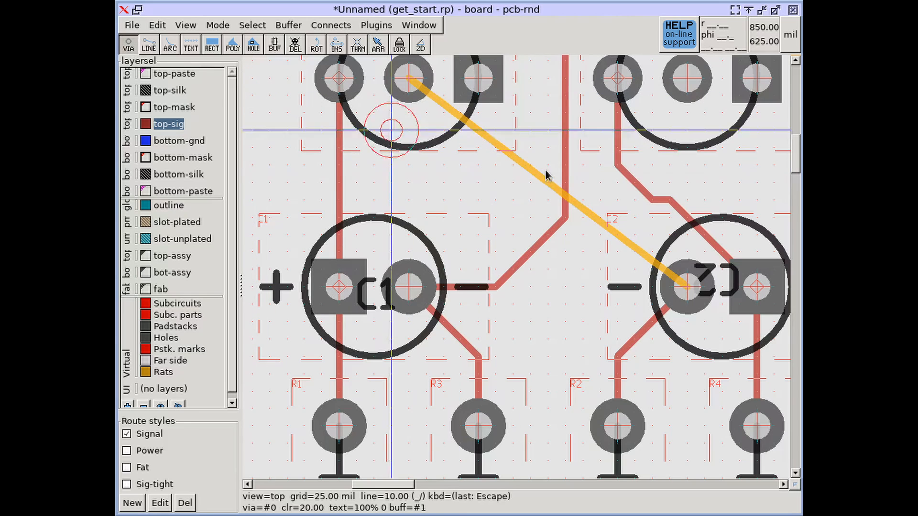
click(499, 200)
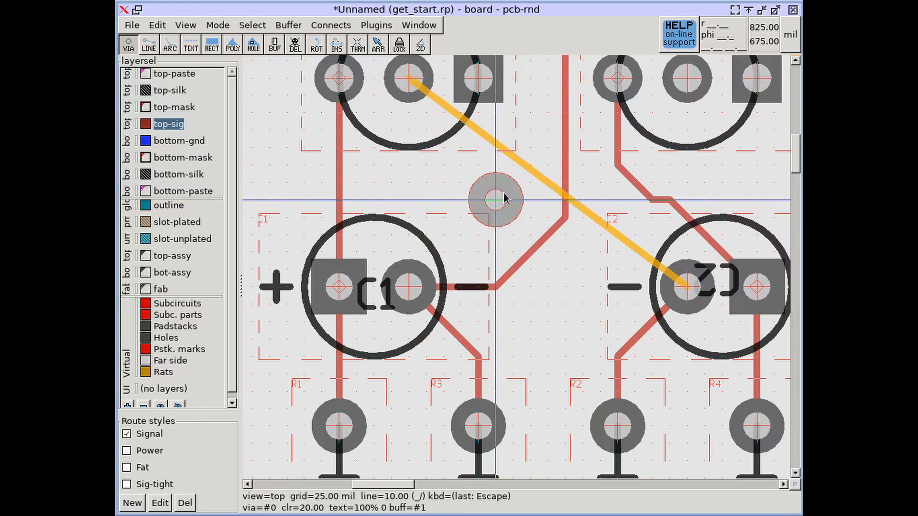
click(603, 251)
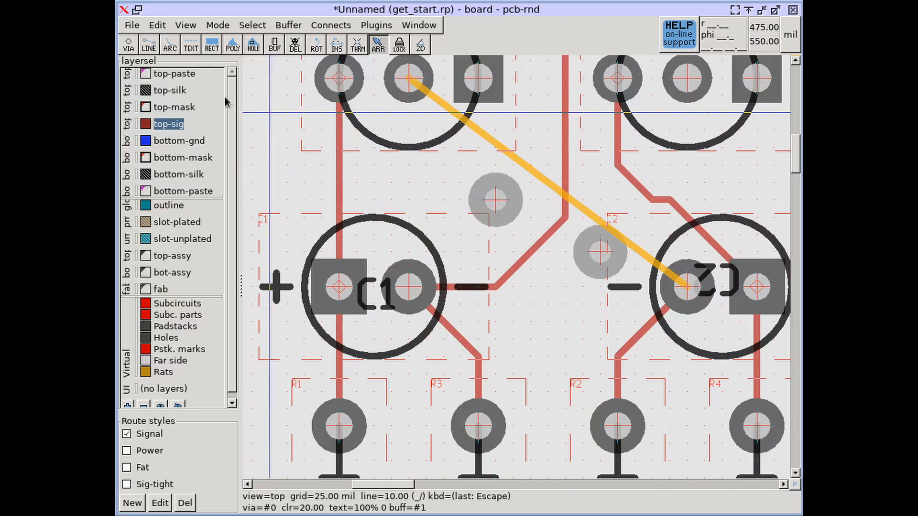
- Route top-sig traces from C2's round pad to the nearer via and from the other via to Q1's middle pad, and refresh the rat lines
click(148, 46)
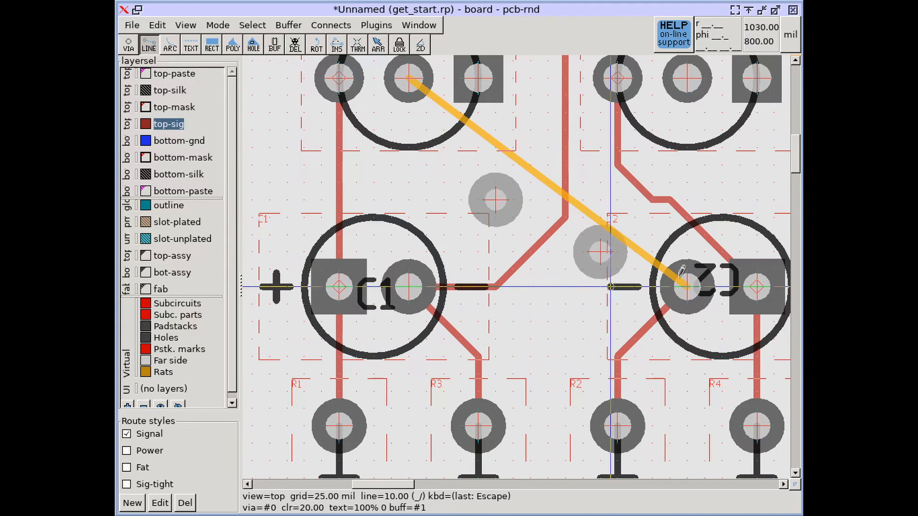
click(701, 267)
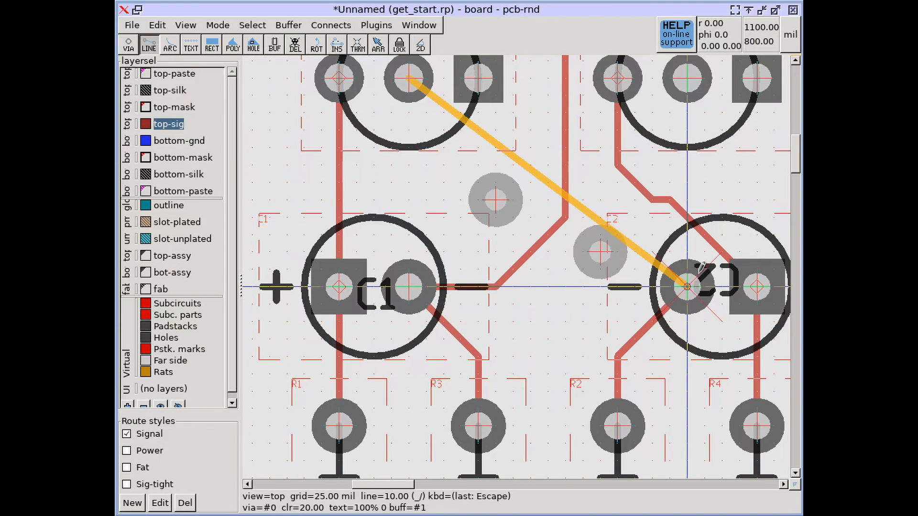
click(610, 258)
key(Escape)
middle_drag(515, 164, 525, 280)
click(509, 305)
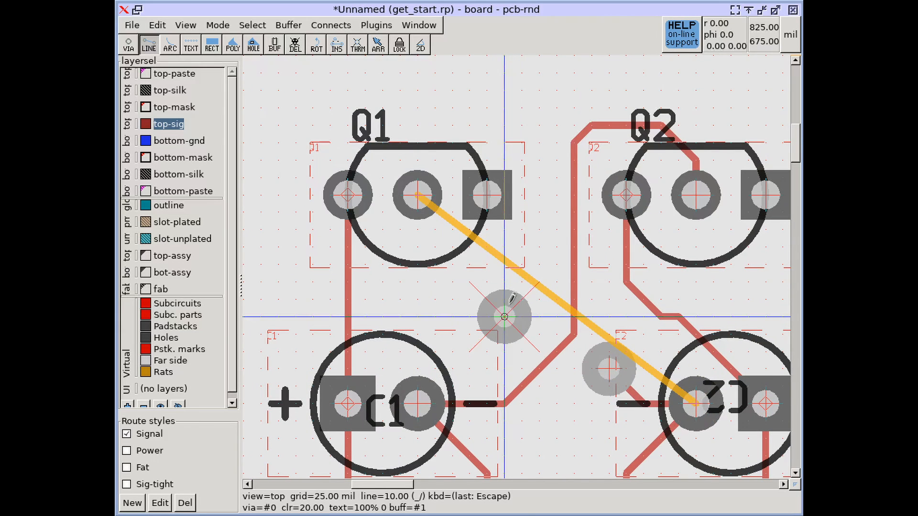
click(420, 259)
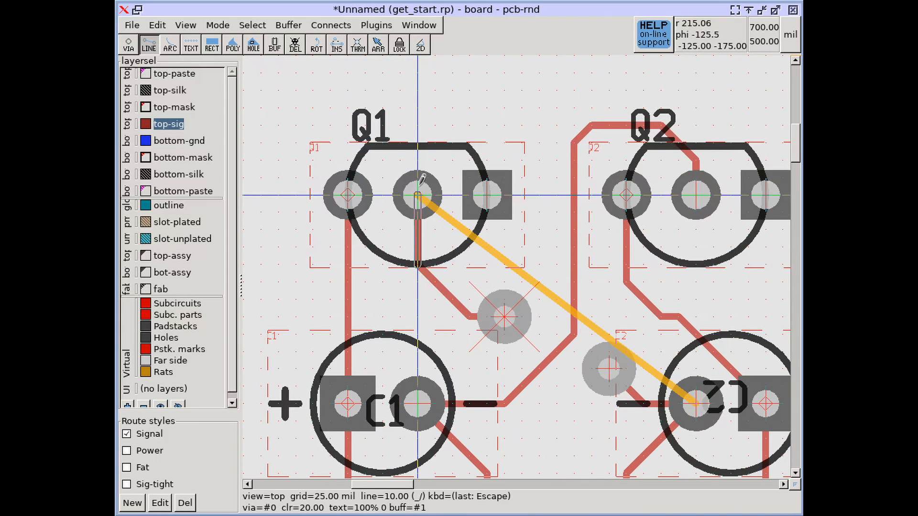
click(420, 184)
key(c)
key(r)
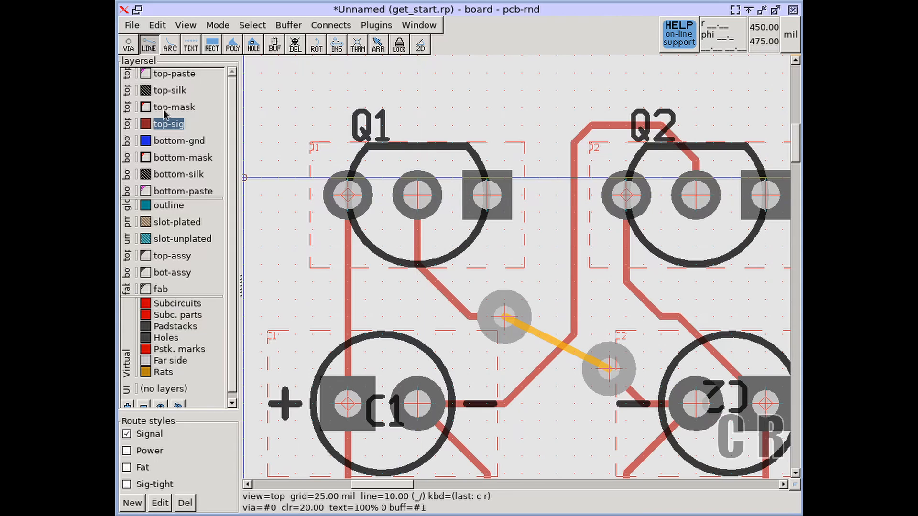
- Connect the two vias with a bent Signal trace on the bottom-gnd layer, passing under the C1–Q2 trace
click(171, 142)
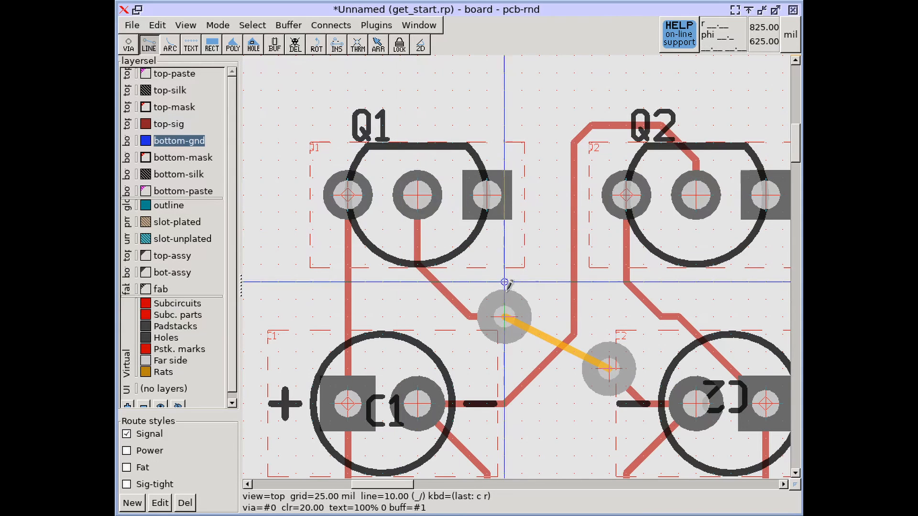
click(504, 317)
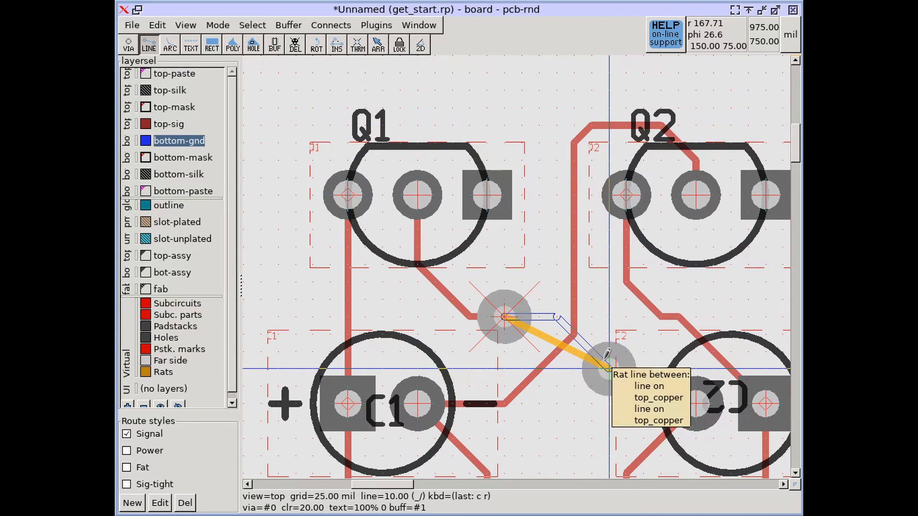
click(604, 360)
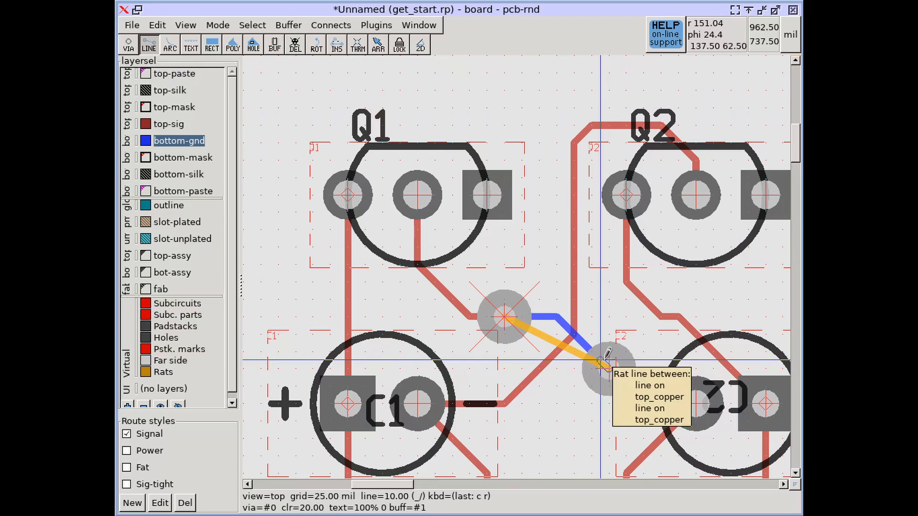
scroll(606, 356, down, 3)
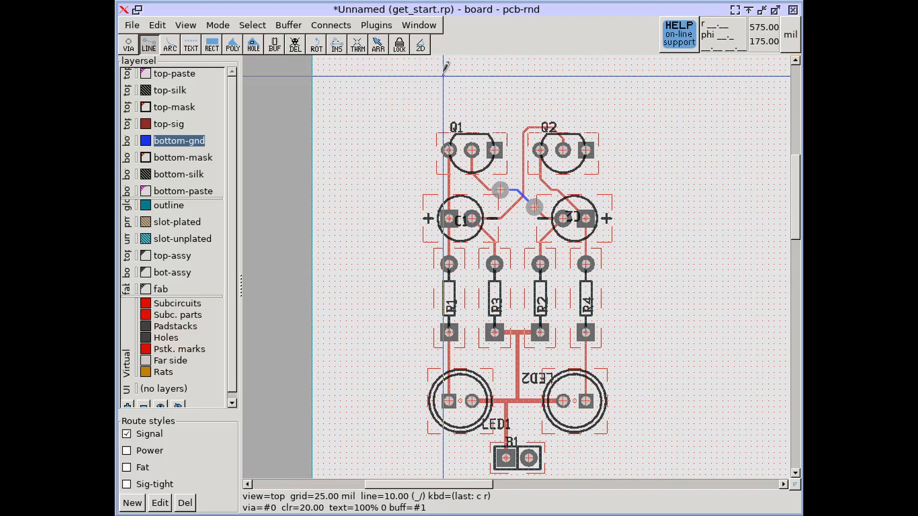
- Hide the top-silk layer so only the copper, pads and part outlines are drawn
scroll(501, 179, up, 2)
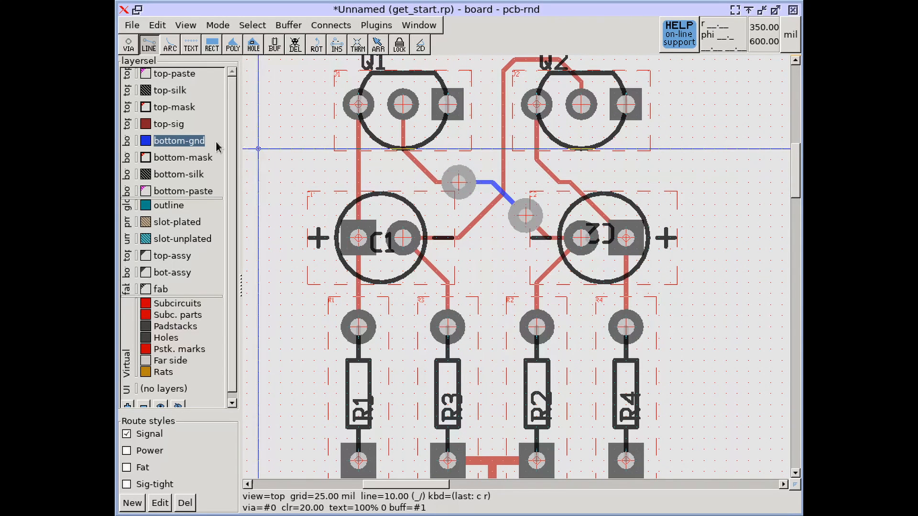
click(145, 90)
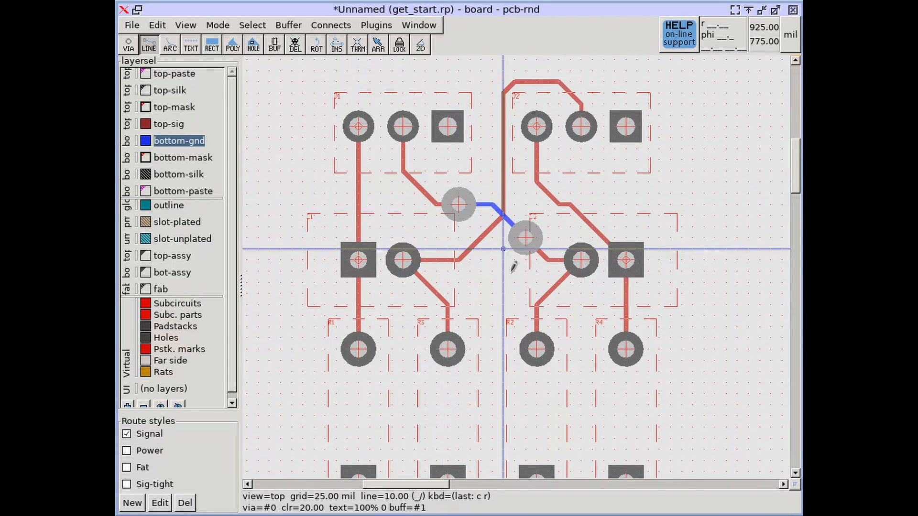
middle_drag(519, 216, 461, 247)
scroll(502, 164, down, 2)
- Refresh the rat lines and delete the diagonal segment of the trace between C1's round pad and R3's upper pad
key(c)
key(r)
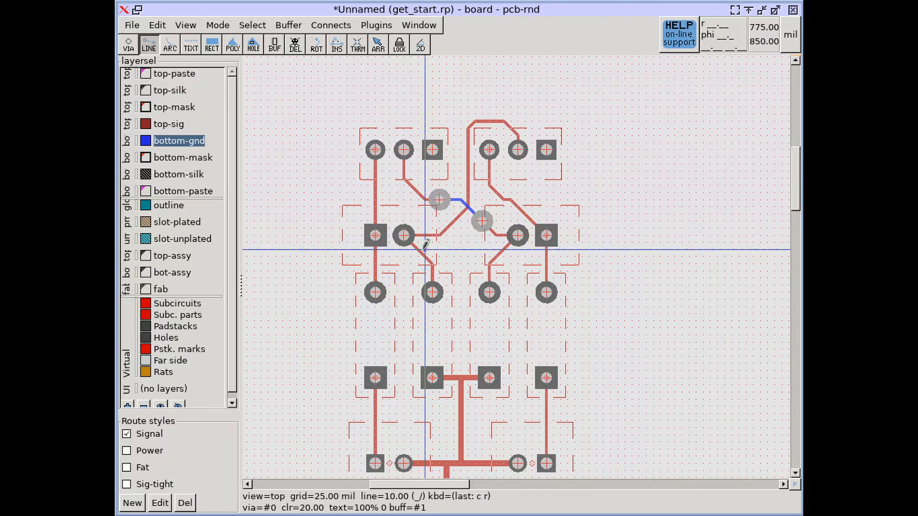
scroll(424, 247, up, 3)
key(Delete)
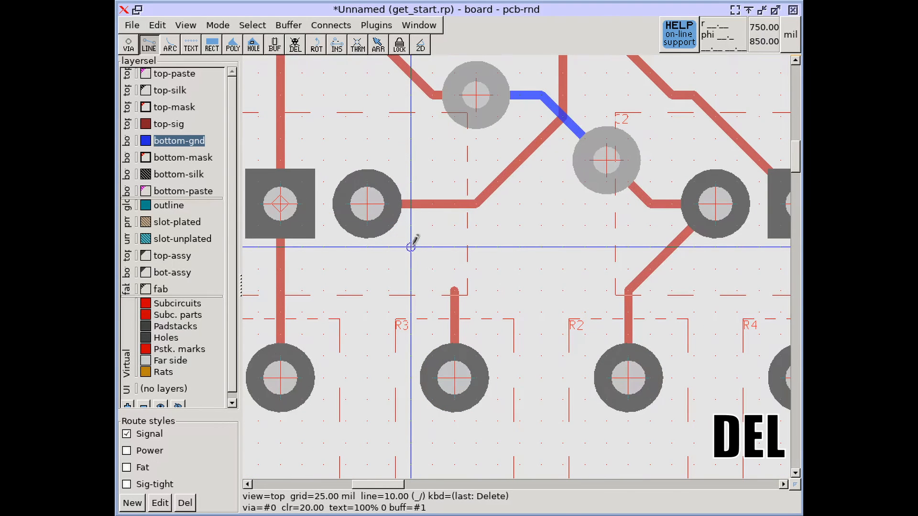
- Delete the horizontal trace at C1's round pad and reroute it on top-sig, running R3's trace straight up to join it
key(Delete)
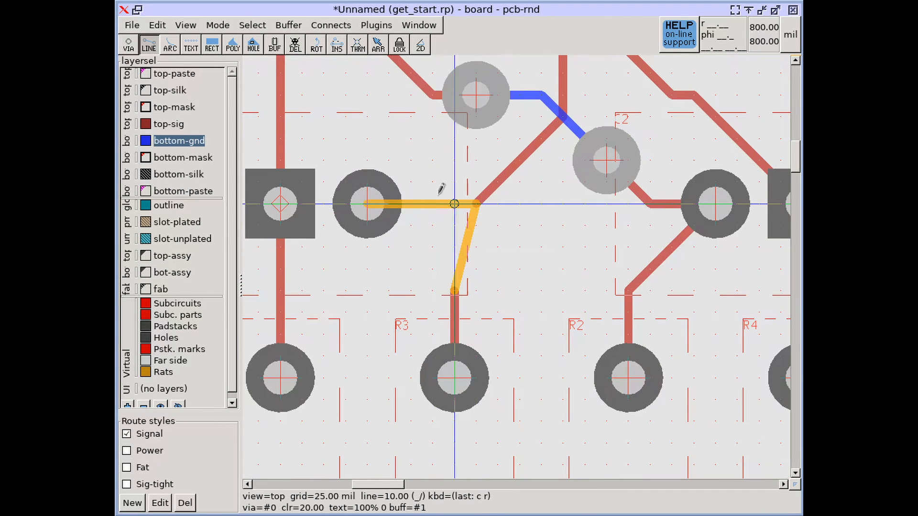
click(168, 123)
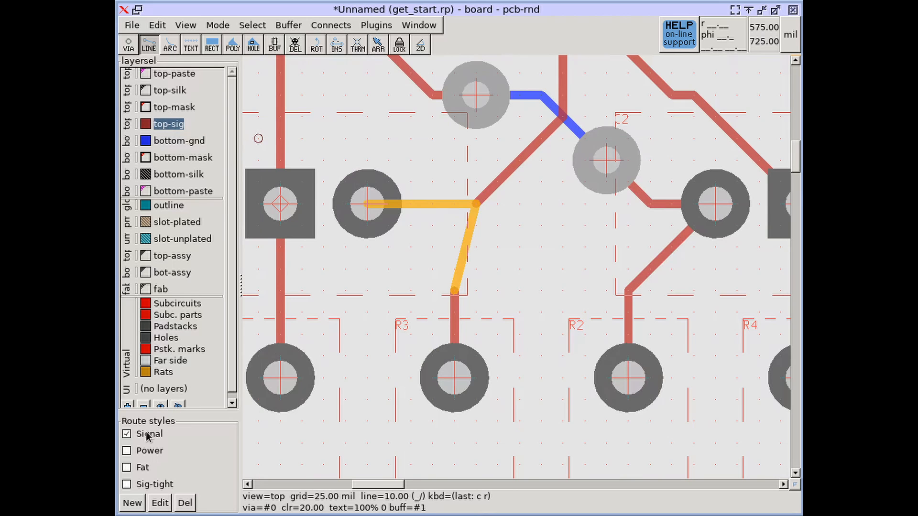
click(454, 290)
click(366, 204)
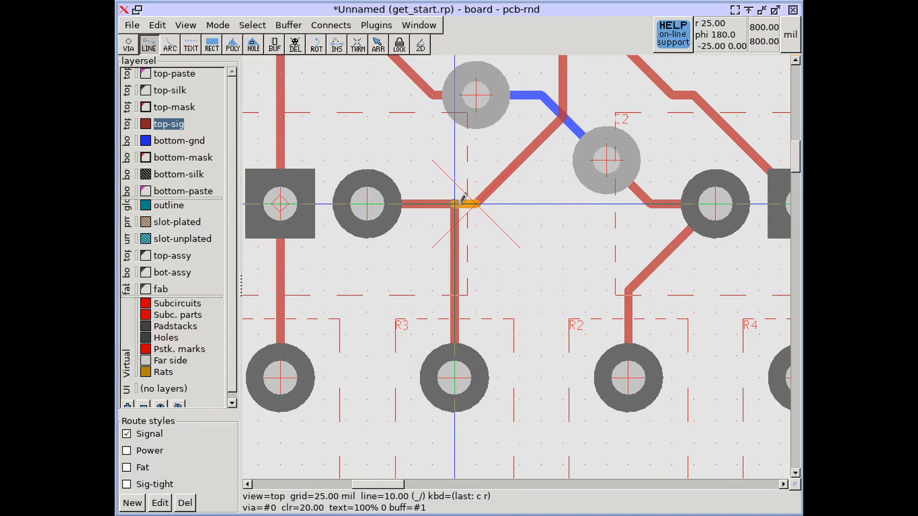
- Delete the diagonal and horizontal top-sig segments linking C2's round pad to R2's upper trace and the nearby via
scroll(526, 239, down, 5)
scroll(538, 251, up, 4)
key(Delete)
key(Delete)
key(Delete)
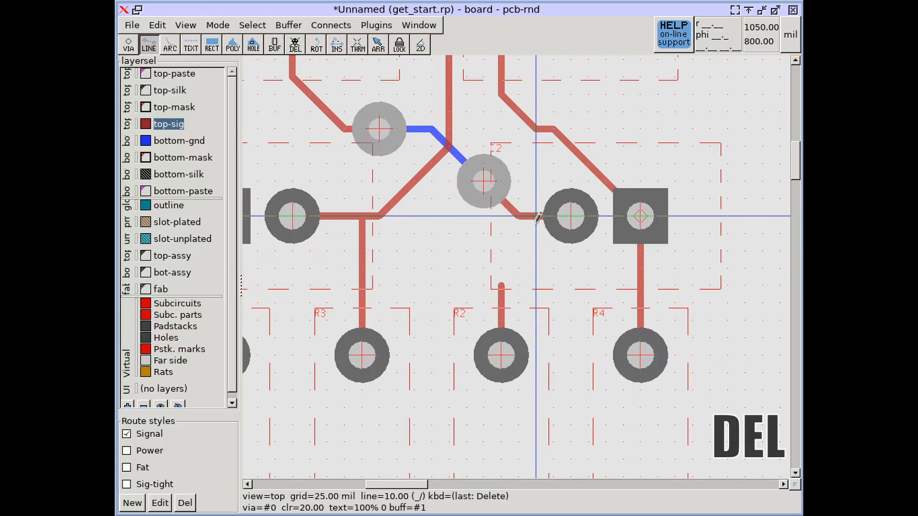
- Route R2's trace straight up to the via on top-sig, connect C2's round pad to it horizontally, and refresh the rat lines
click(502, 286)
click(484, 182)
key(Escape)
key(c)
key(r)
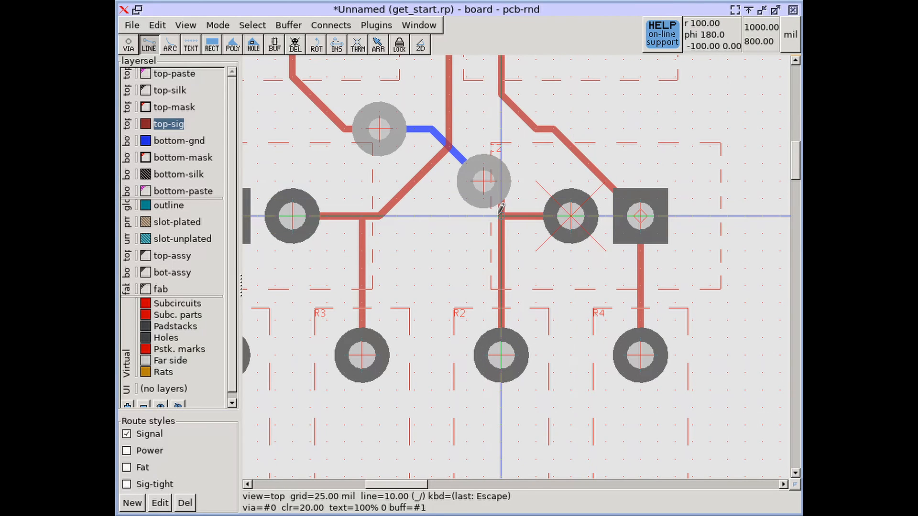
- Show the top-silk layer again so the part outlines and labels are drawn over the board
scroll(476, 205, down, 4)
middle_drag(505, 191, 486, 244)
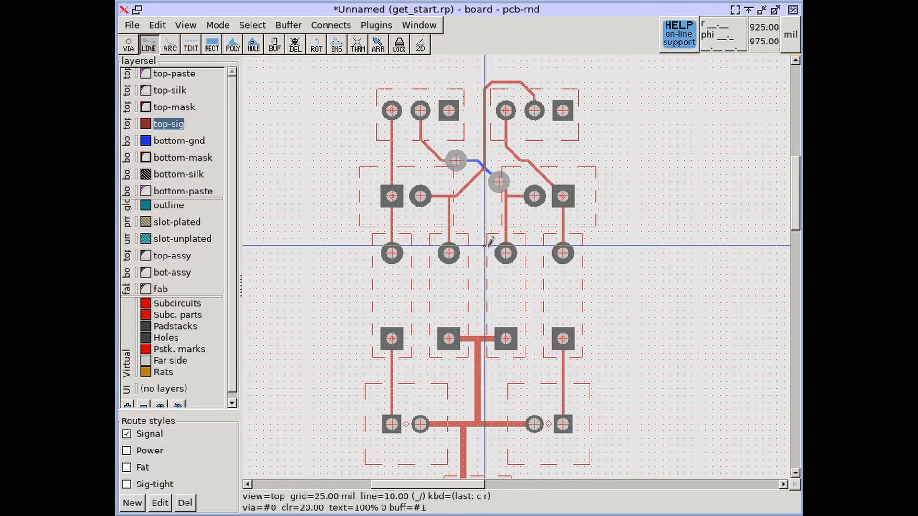
scroll(484, 242, down, 1)
click(164, 91)
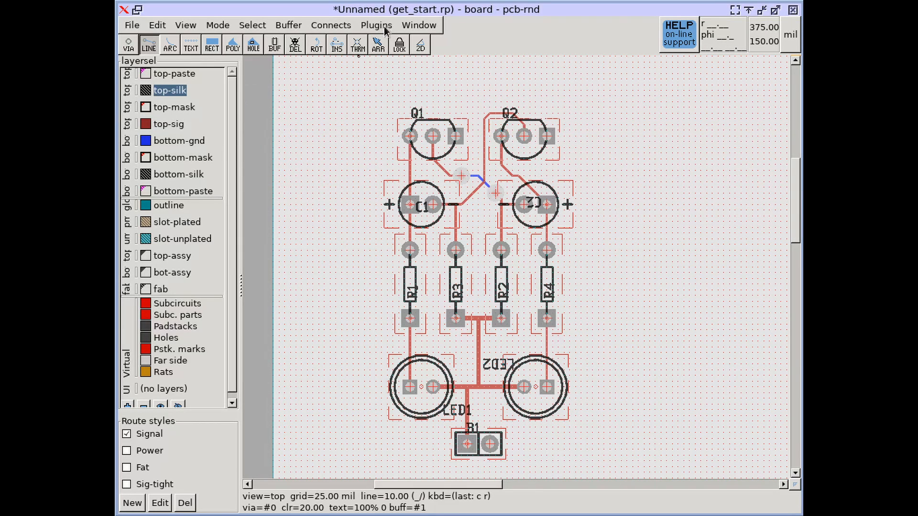
- Open the netlist window, select the gnd network, re-enable rat lines for all networks, and close the window
click(419, 25)
click(454, 88)
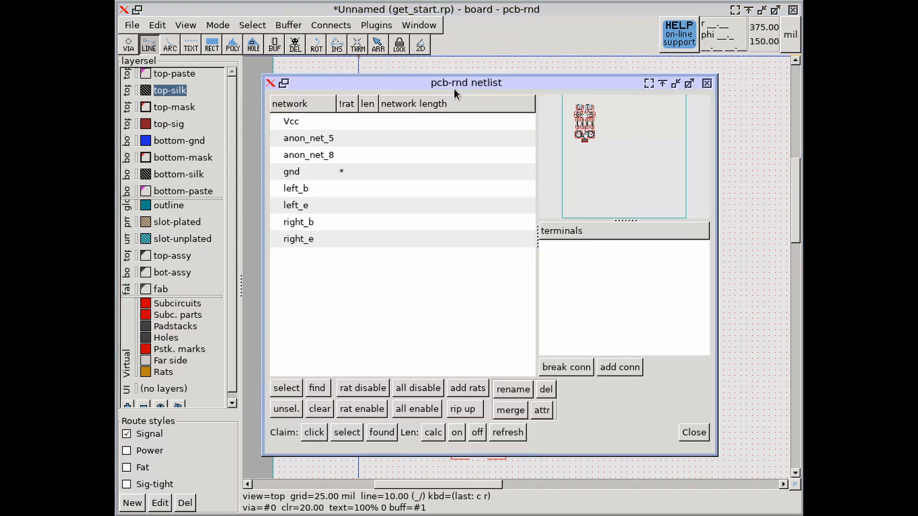
click(345, 171)
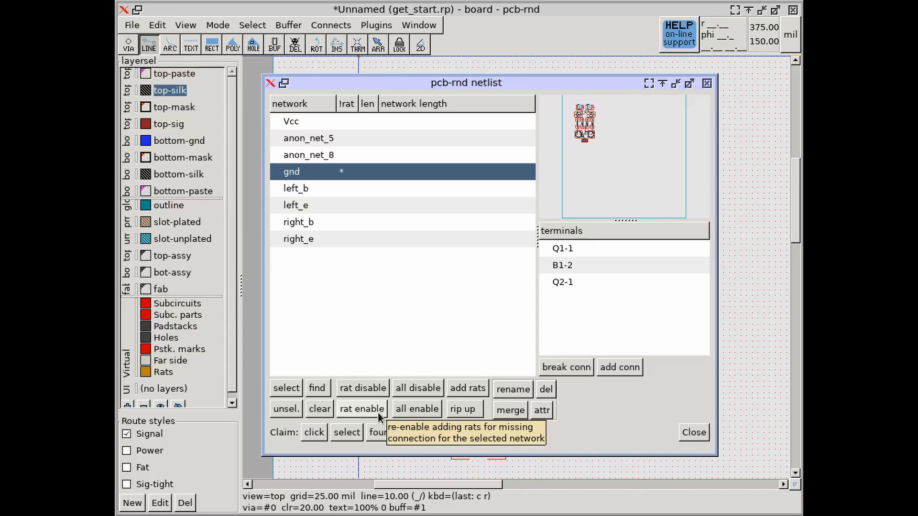
click(423, 410)
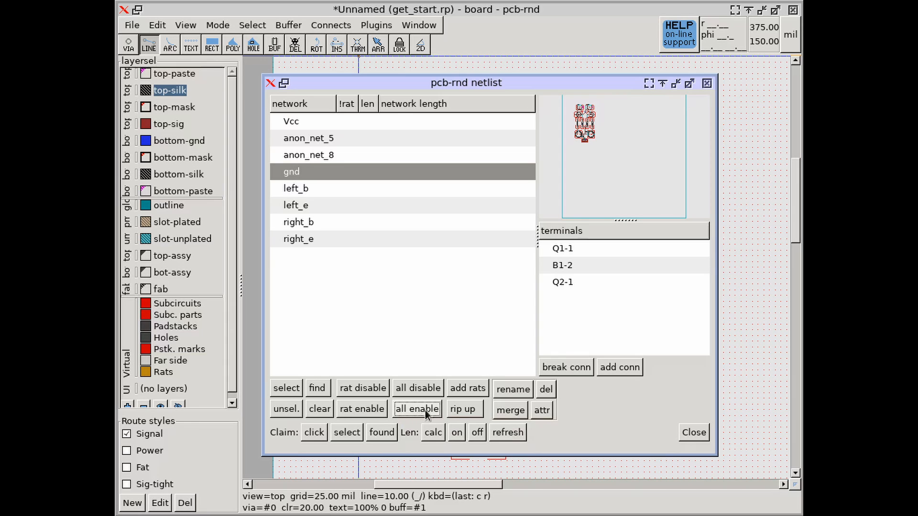
click(694, 433)
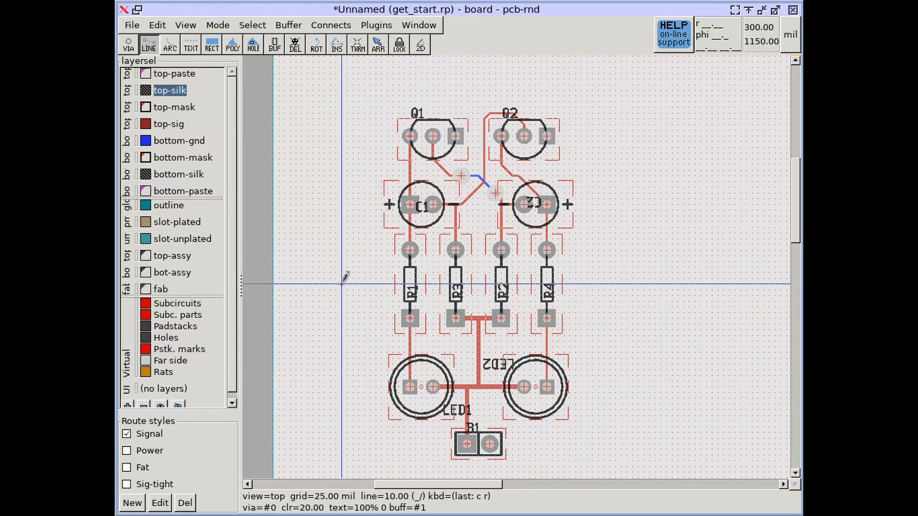
key(F11)
key(c)
key(r)
key(c)
key(f)
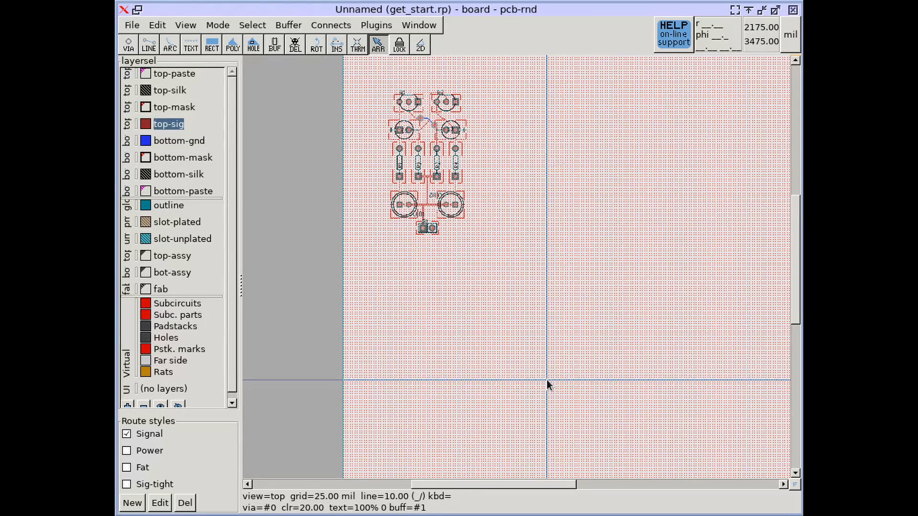
- Draw a rectangular polygon on bottom-gnd covering all parts, starting at 475, 375 mil, and refresh the rat lines
key(F11)
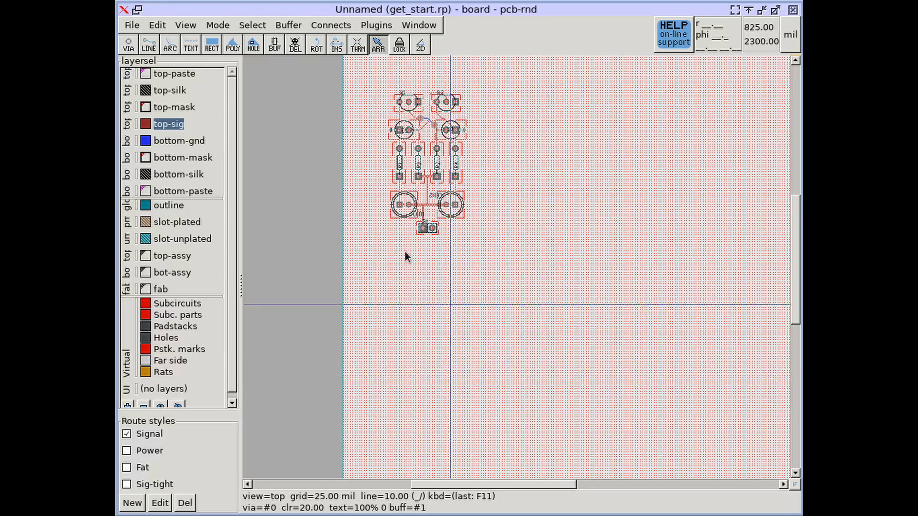
right_drag(419, 293, 459, 387)
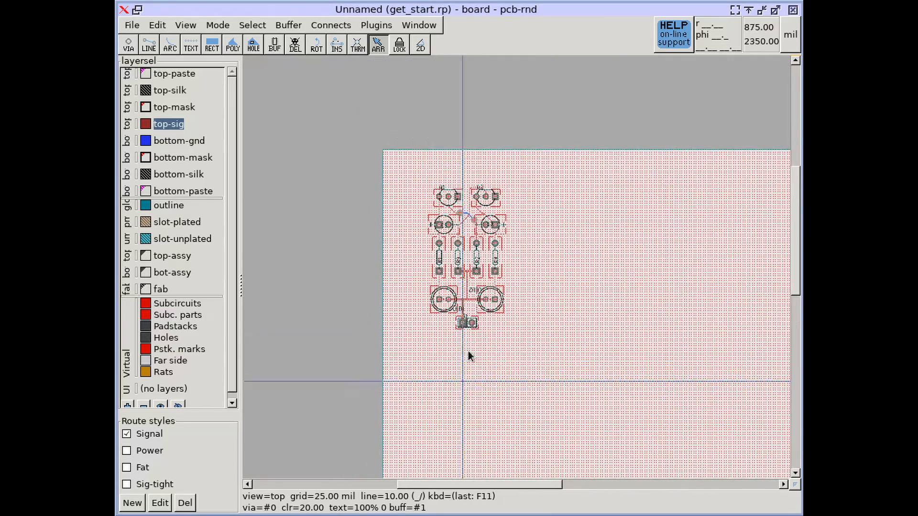
scroll(481, 294, up, 2)
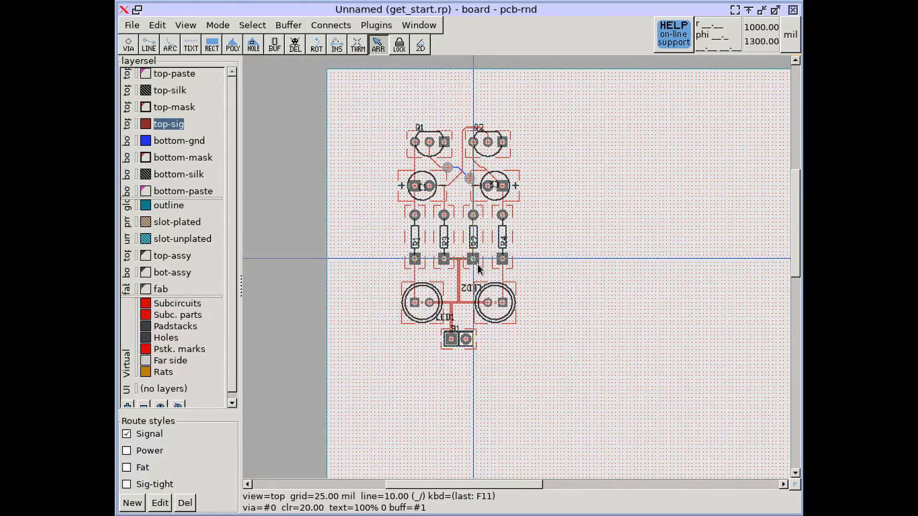
scroll(477, 263, up, 1)
right_drag(481, 243, 484, 270)
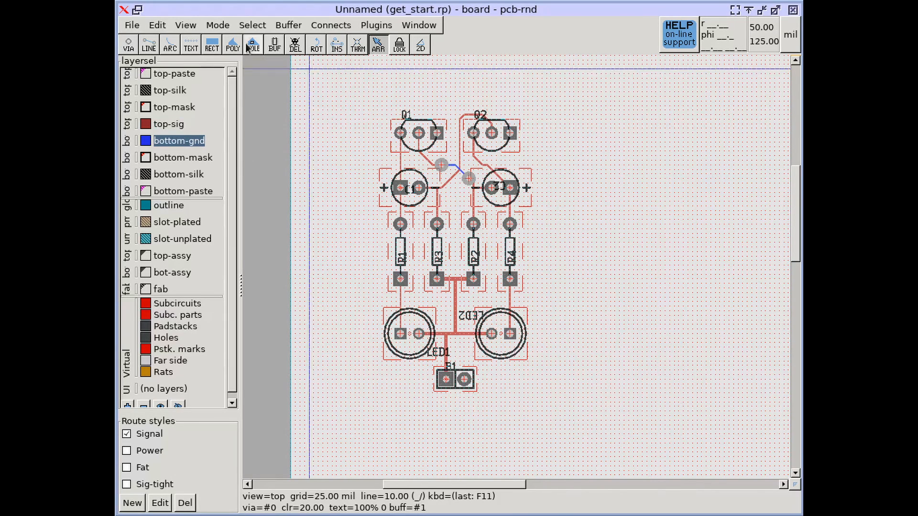
click(213, 46)
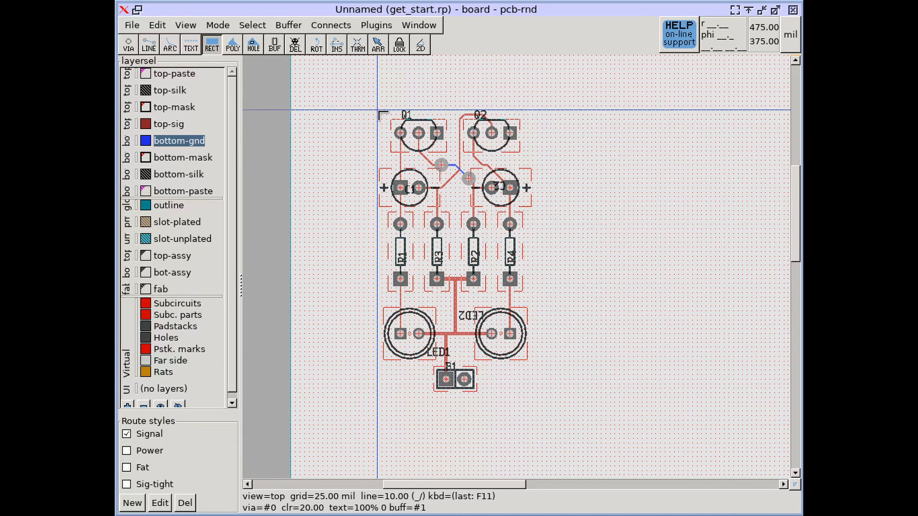
click(377, 111)
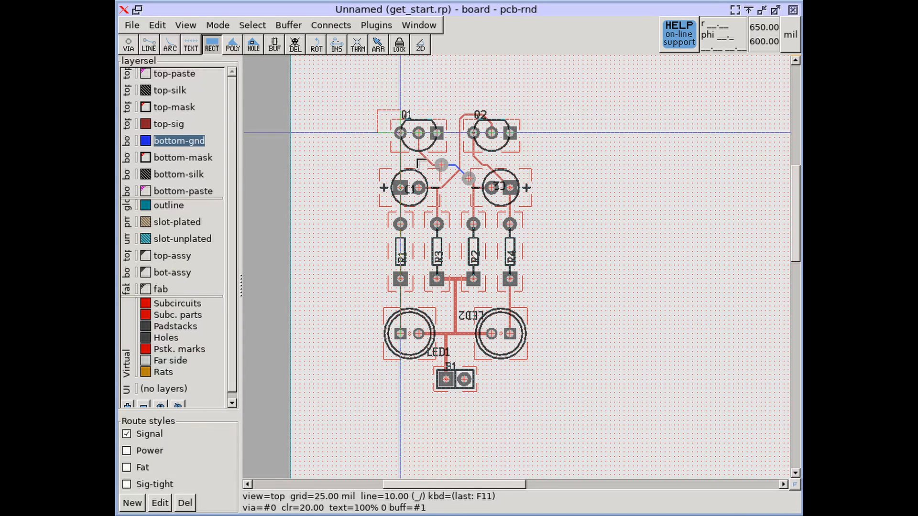
click(536, 397)
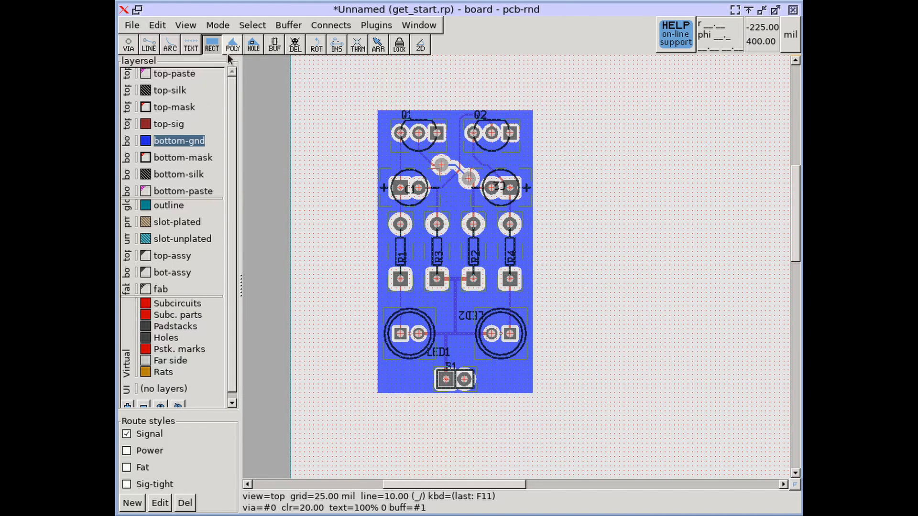
key(c)
key(r)
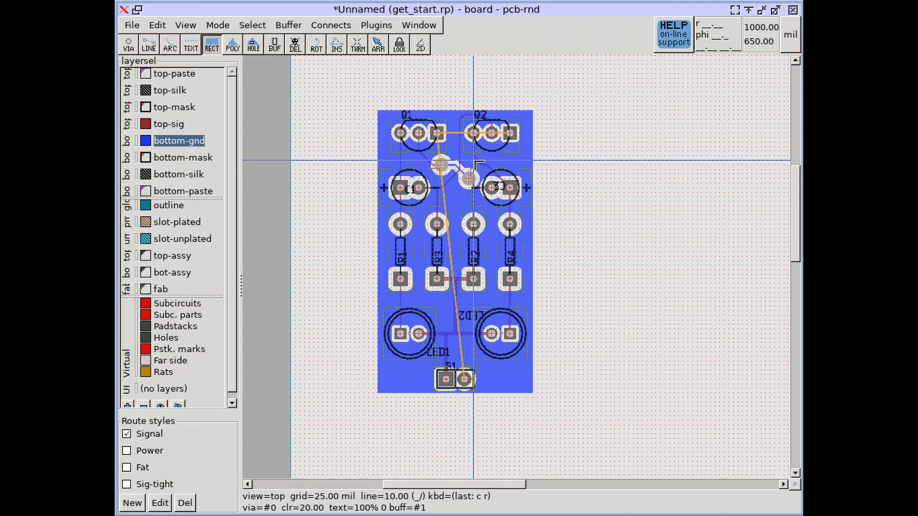
- Hide the top-sig and top-silk layers so the bottom-gnd polygon and pad clearances can be inspected
scroll(447, 139, up, 3)
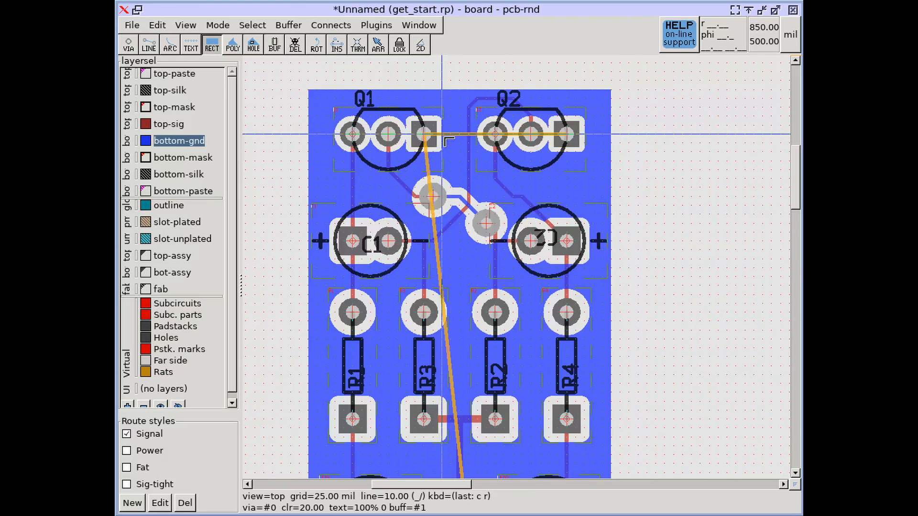
scroll(445, 171, up, 2)
scroll(323, 221, down, 1)
click(143, 121)
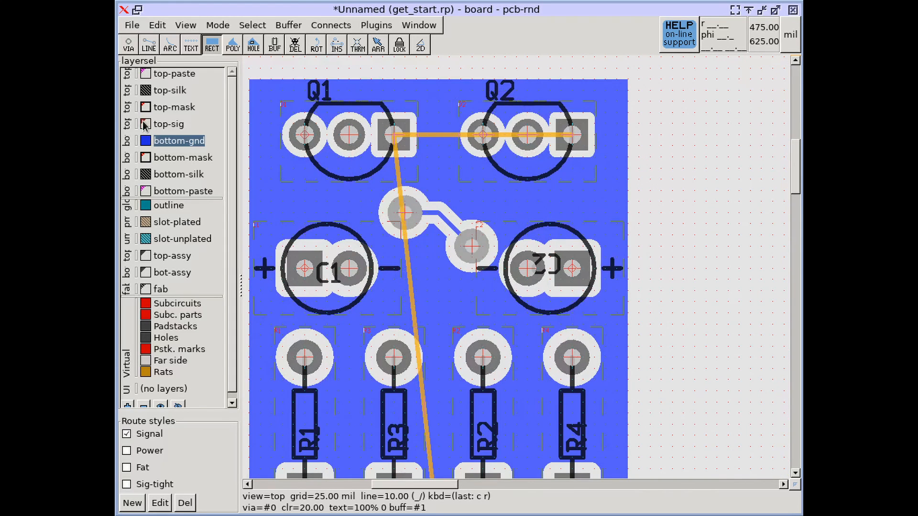
scroll(444, 222, down, 1)
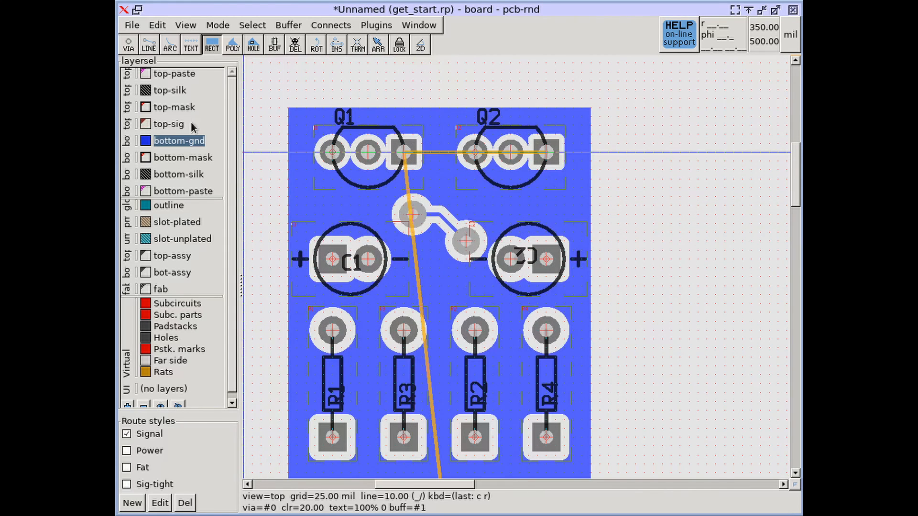
scroll(452, 191, down, 2)
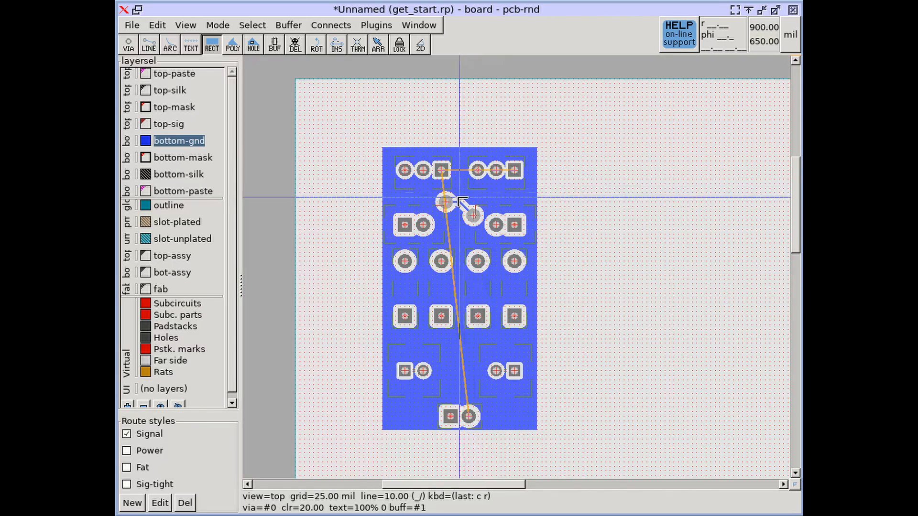
scroll(456, 193, up, 1)
right_drag(467, 244, 468, 211)
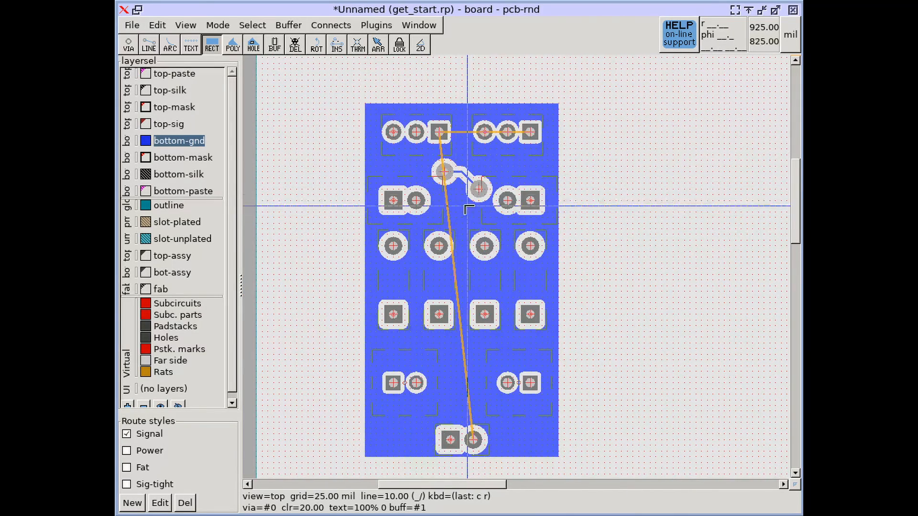
scroll(441, 148, up, 1)
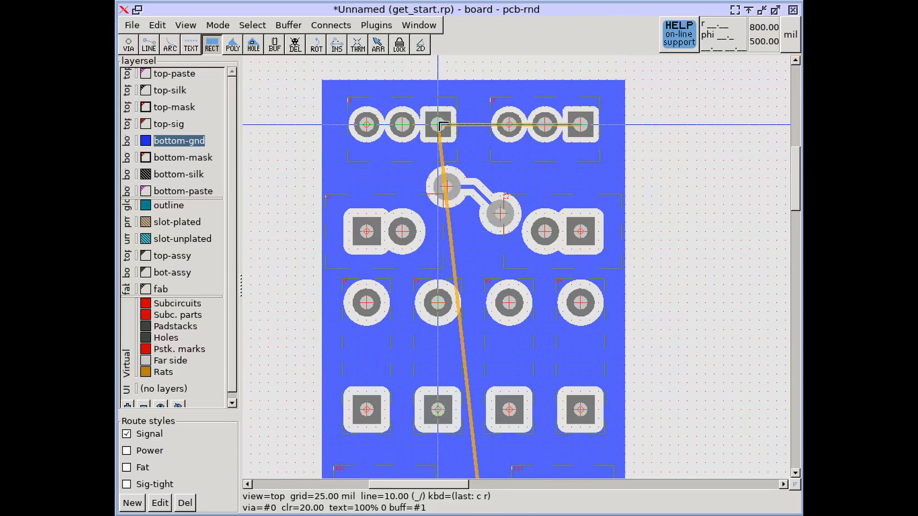
- Highlight everything connected to Q1's square pad with the find-connections command, and clear the highlight
key(c)
key(f)
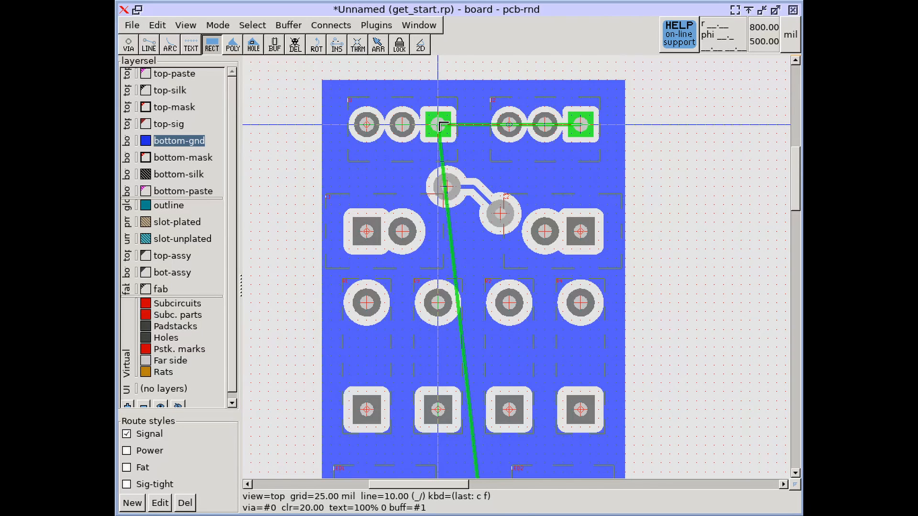
key(c)
key(f)
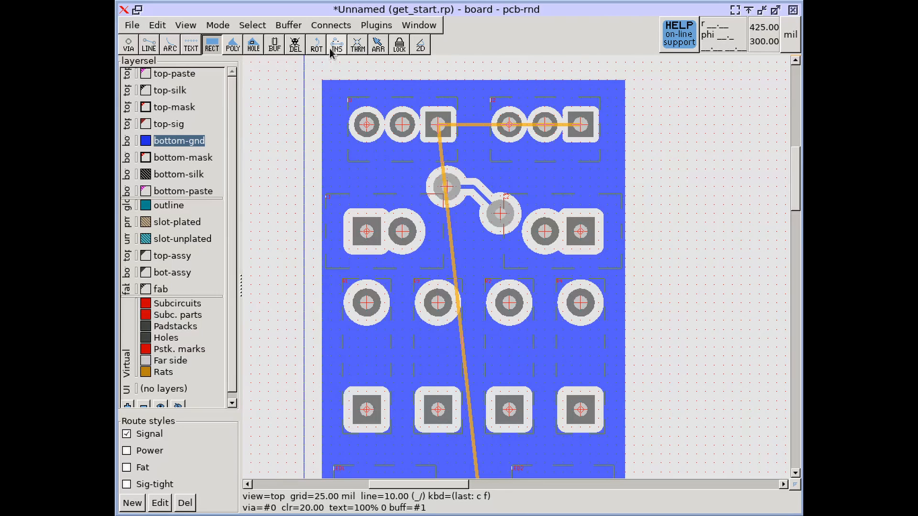
- Add thermal connections to the bottom-gnd polygon on Q1's square pad, Q2's square pad and B1's round pad
click(356, 45)
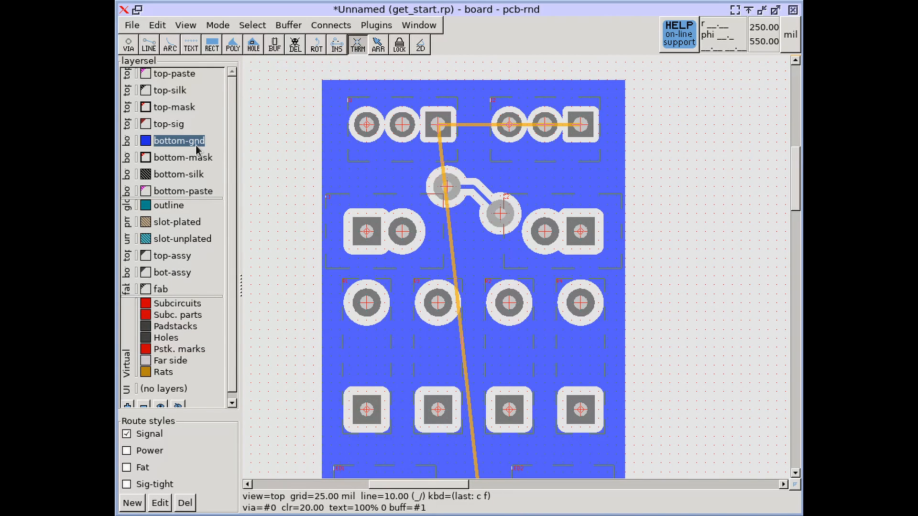
scroll(445, 122, up, 2)
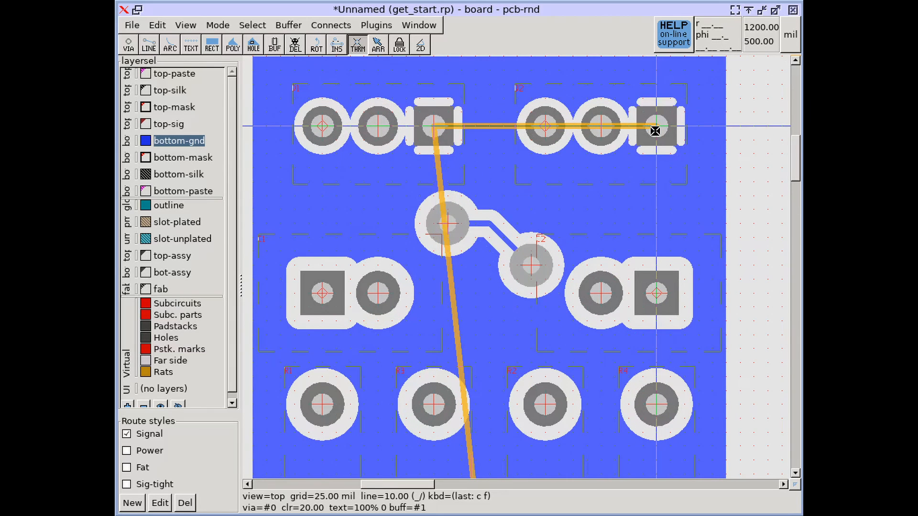
scroll(621, 215, down, 5)
scroll(557, 328, up, 1)
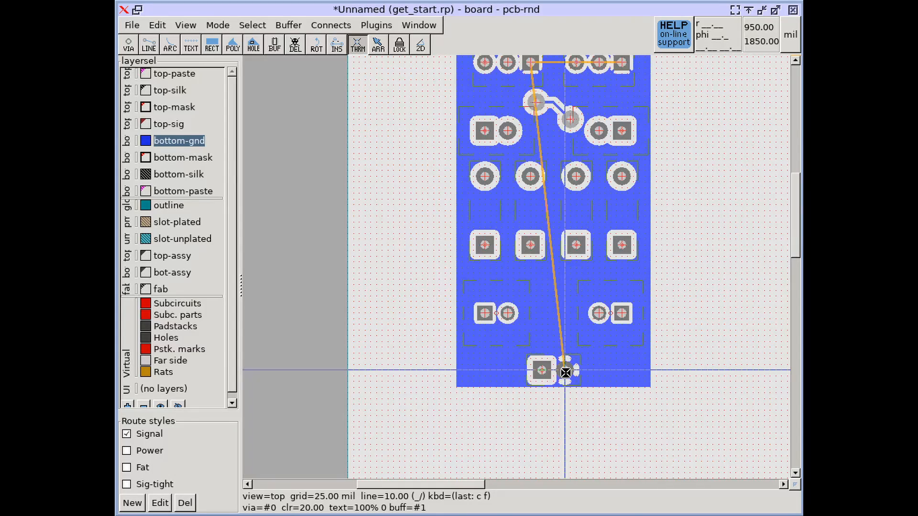
scroll(565, 372, up, 4)
mouse_move(565, 372)
scroll(565, 372, down, 2)
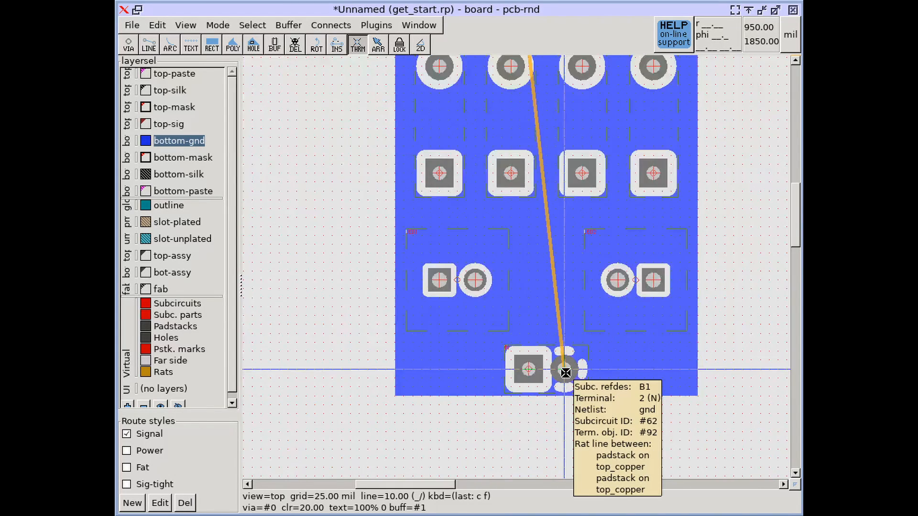
- Refresh the rat lines to check the gnd network, read the netlist check in the message log, and close it
scroll(565, 373, down, 2)
key(c)
key(r)
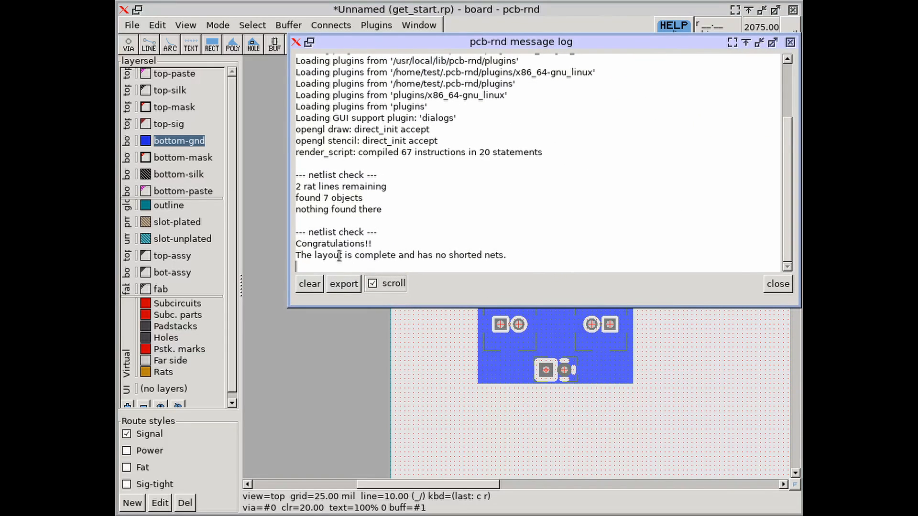
key(c)
key(r)
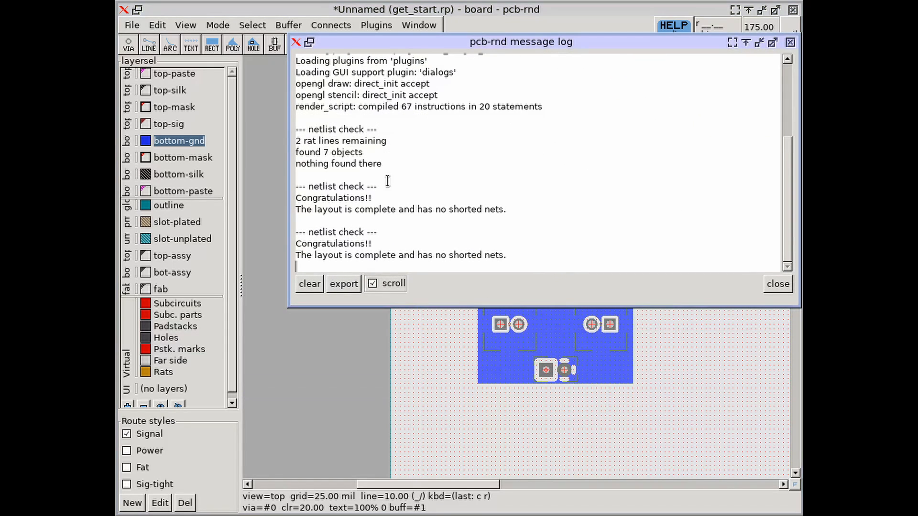
key(Escape)
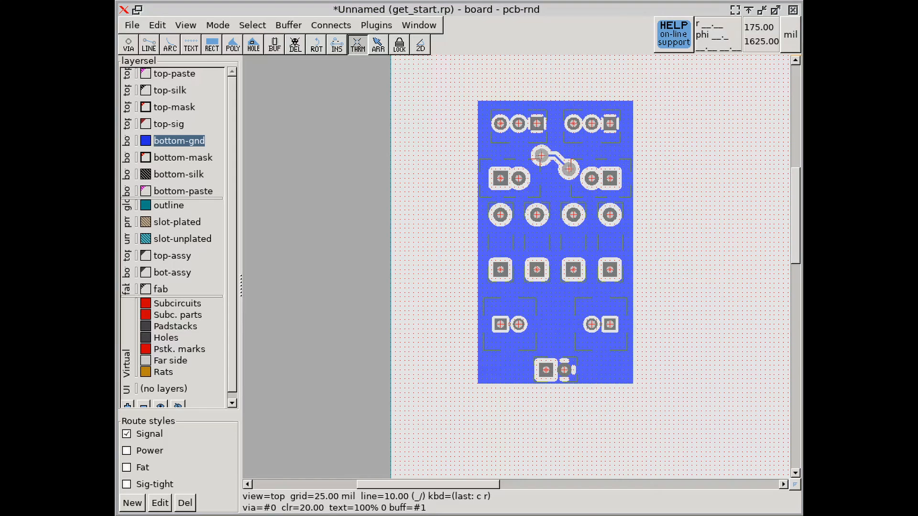
- Cycle the bottom-gnd thermal on Q1's square pad through the available thermal styles
scroll(537, 122, up, 6)
click(363, 44)
click(517, 163)
shift+click(517, 163)
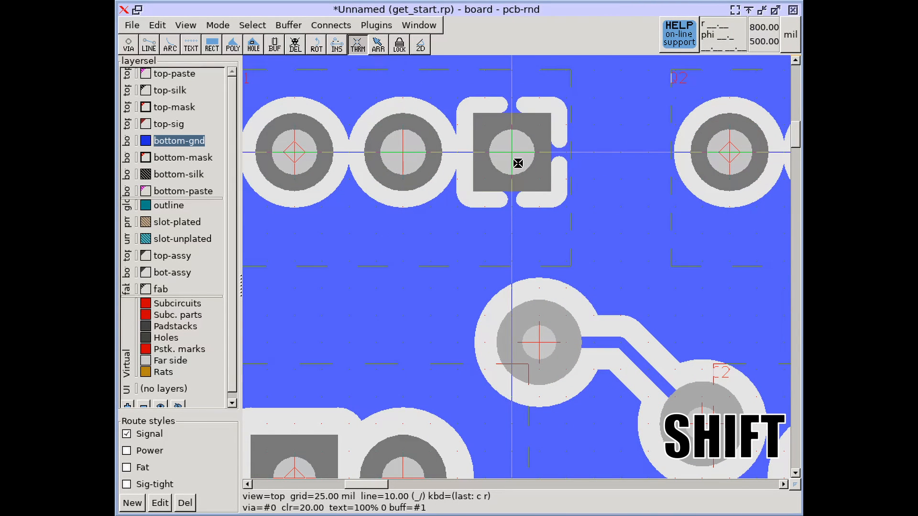
shift+click(517, 163)
shift+click(518, 163)
shift+click(517, 163)
shift+click(518, 163)
shift+click(517, 163)
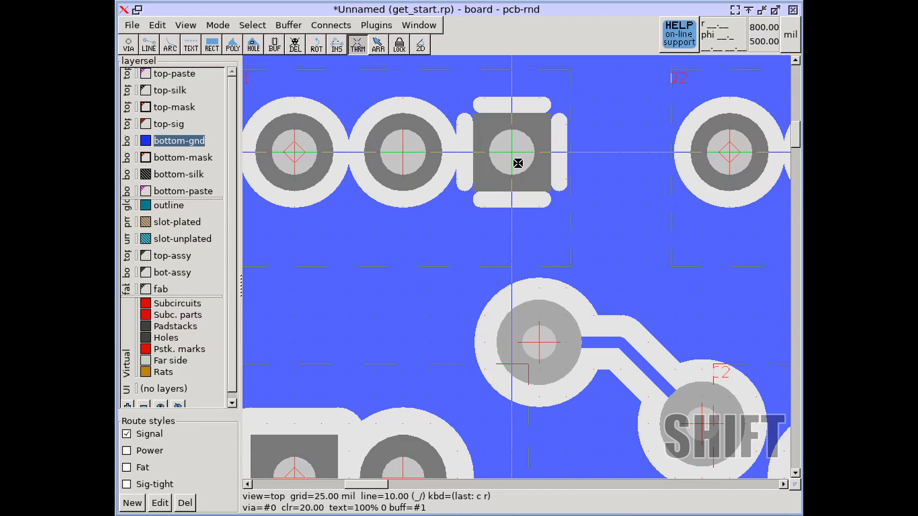
- Show the top-silk and top-sig layers again over the bottom-gnd polygon
scroll(518, 163, down, 5)
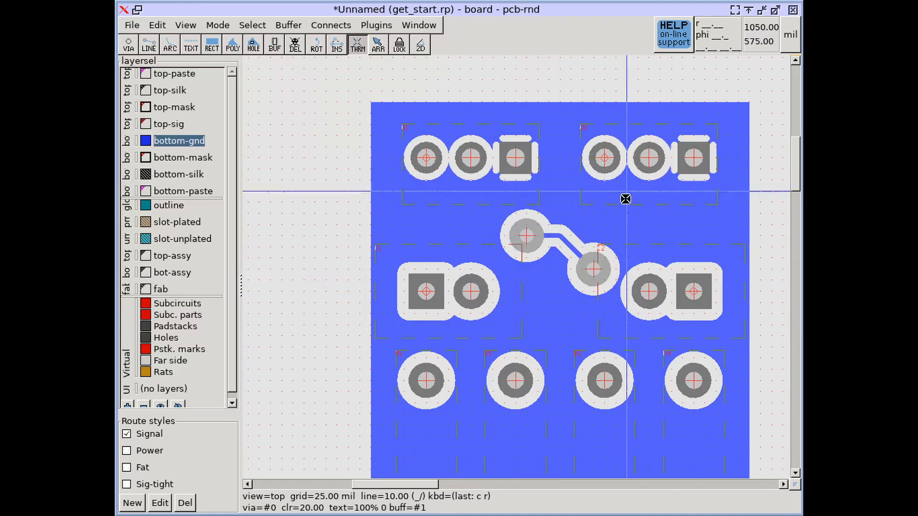
scroll(541, 240, down, 2)
middle_drag(540, 240, 468, 143)
scroll(472, 142, down, 2)
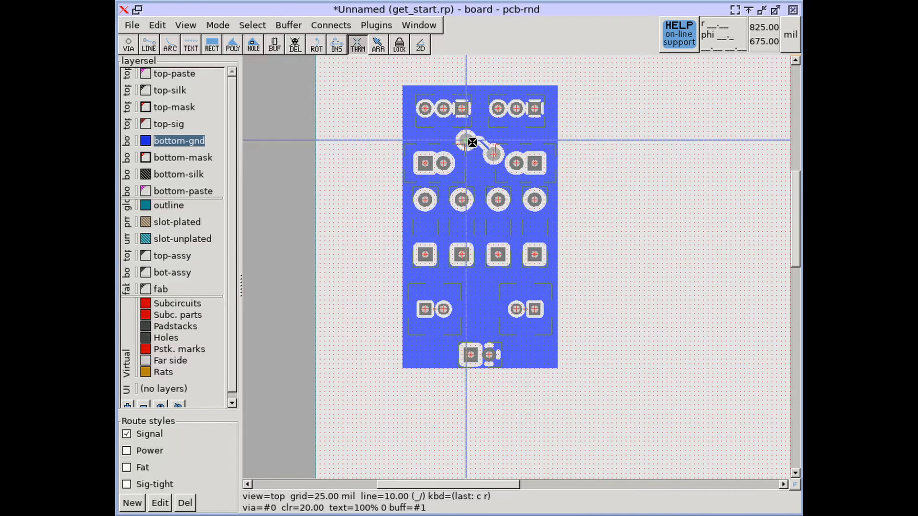
click(150, 94)
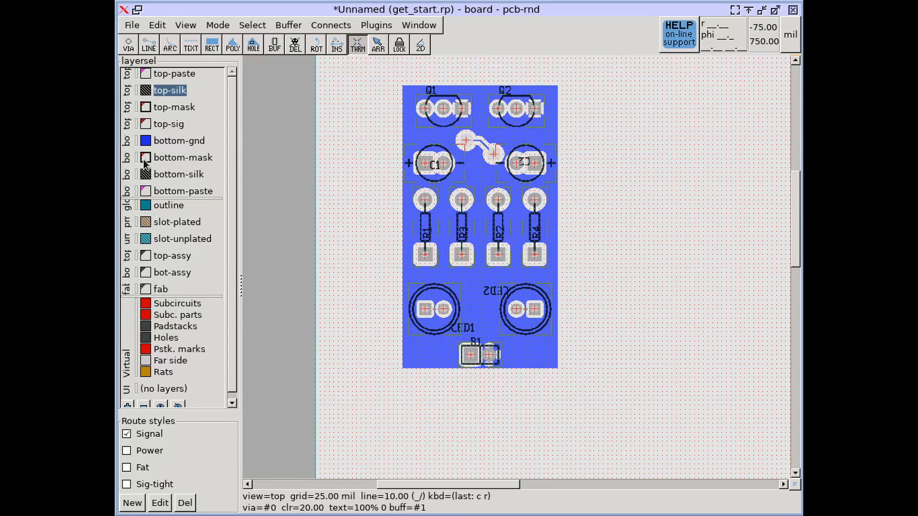
click(145, 125)
- Draw a closed rectangular board contour, about 900 by 1600 mil, with lines on the outline layer around the polygon
click(148, 44)
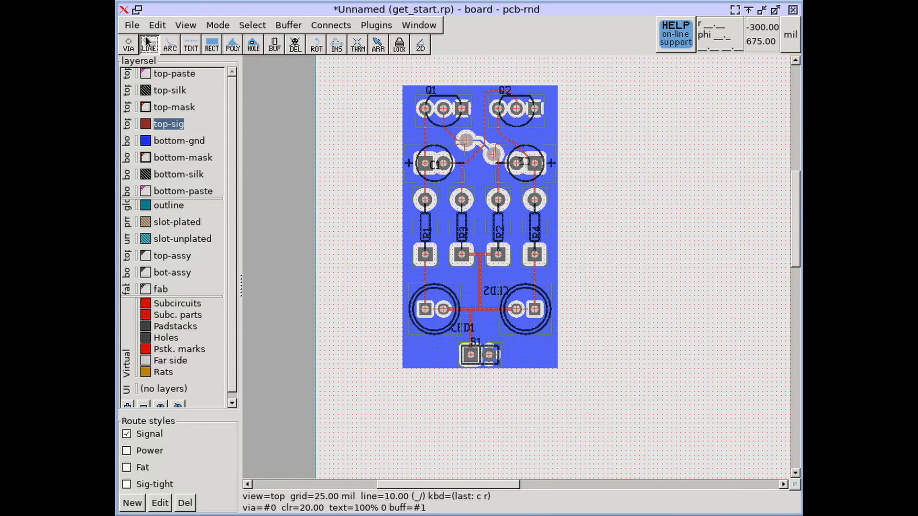
click(157, 207)
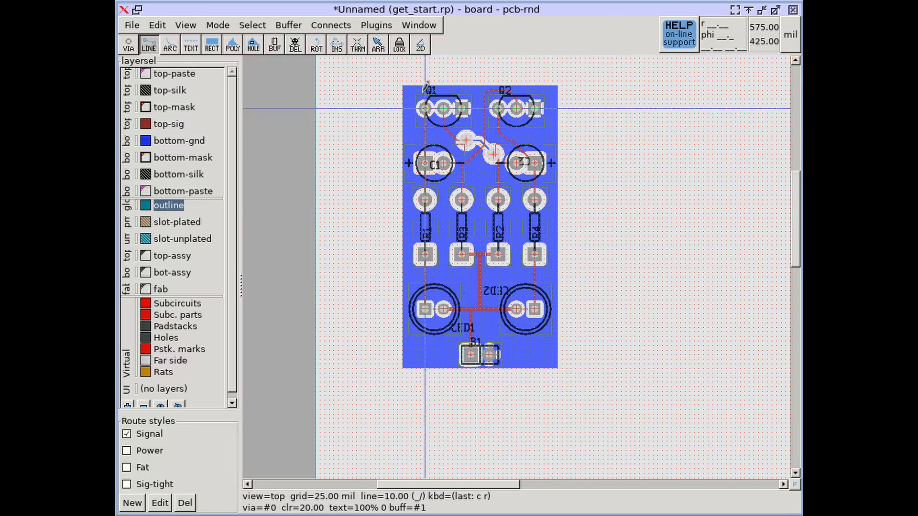
scroll(398, 77, up, 3)
click(398, 77)
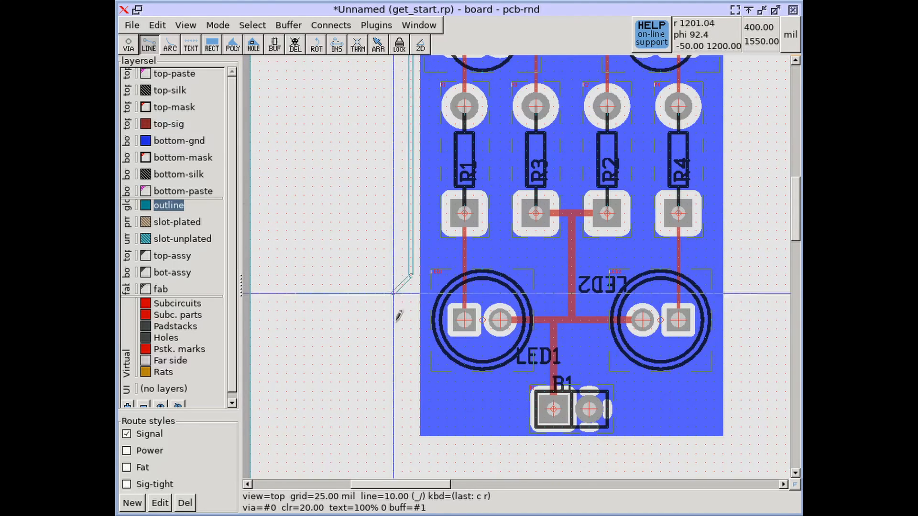
click(410, 444)
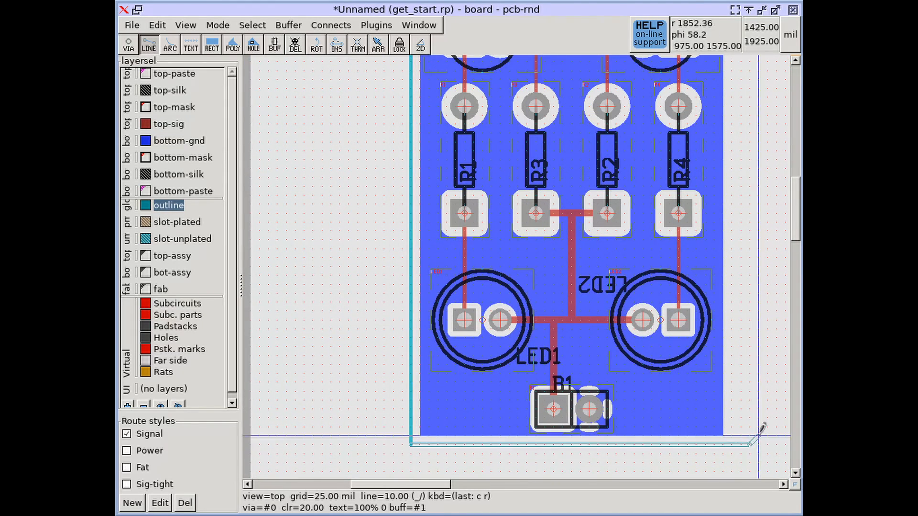
click(731, 444)
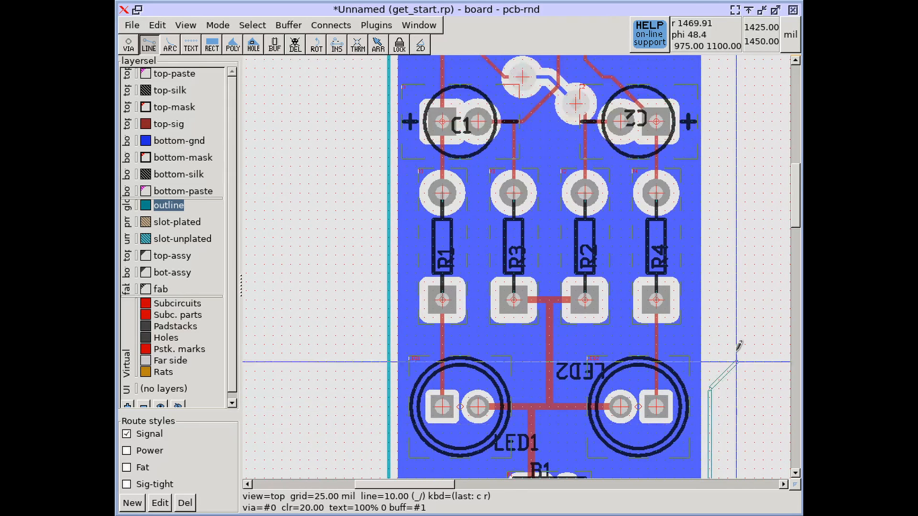
scroll(713, 134, down, 2)
click(709, 158)
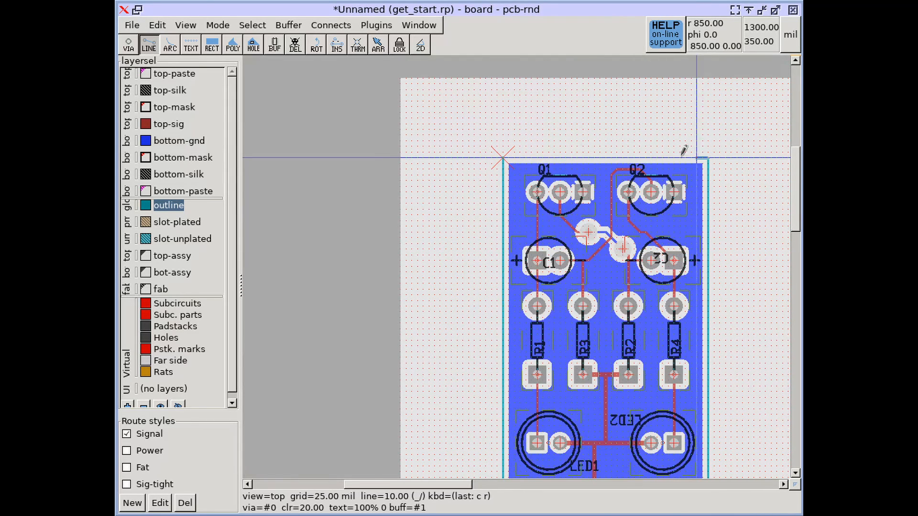
click(503, 157)
key(Escape)
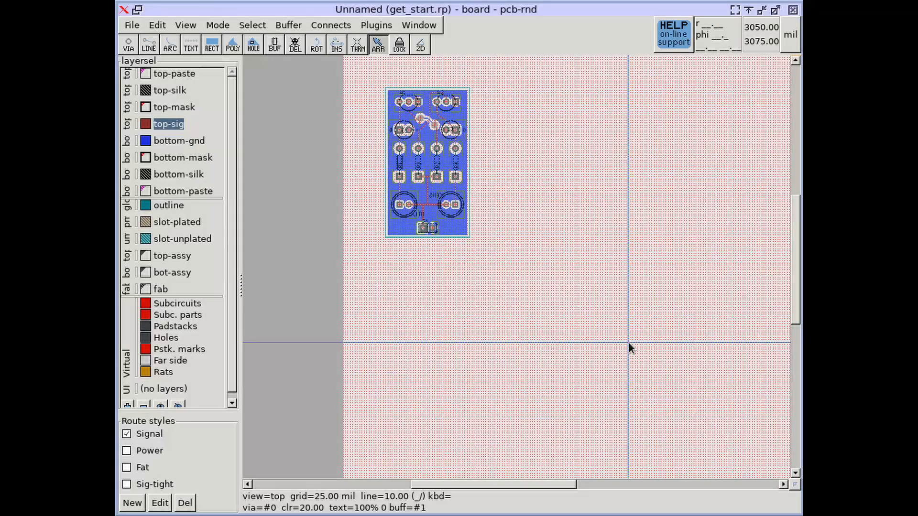
- Switch to the arrow tool and hide the top-sig and bottom-gnd layers, leaving the silk and outline visible
key(F11)
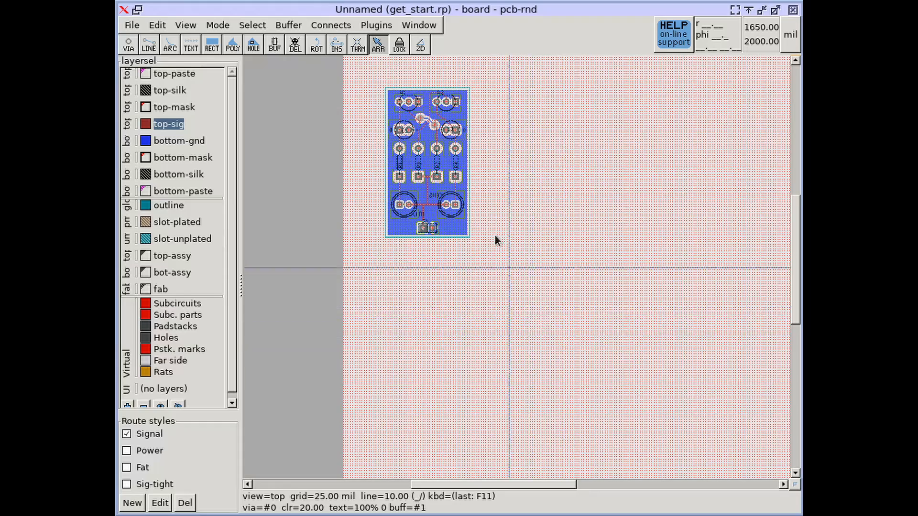
scroll(487, 151, up, 3)
middle_drag(487, 152, 562, 269)
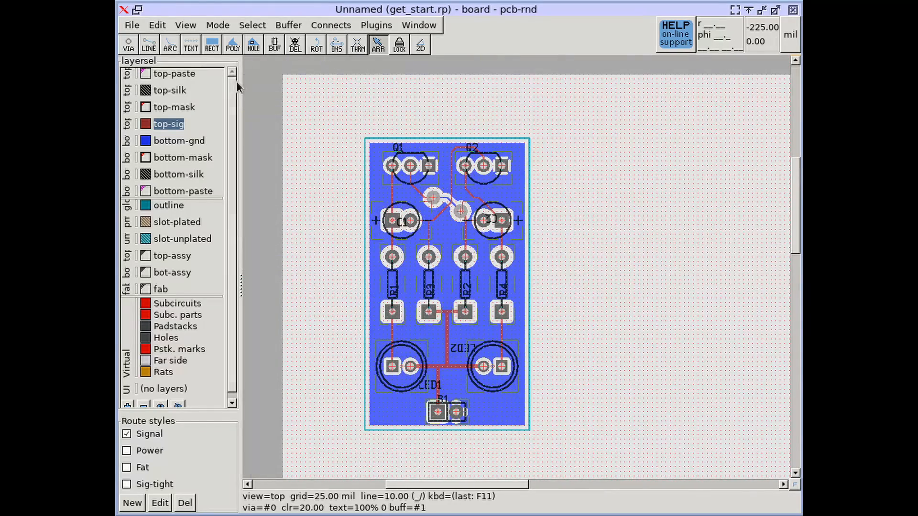
click(145, 125)
click(145, 140)
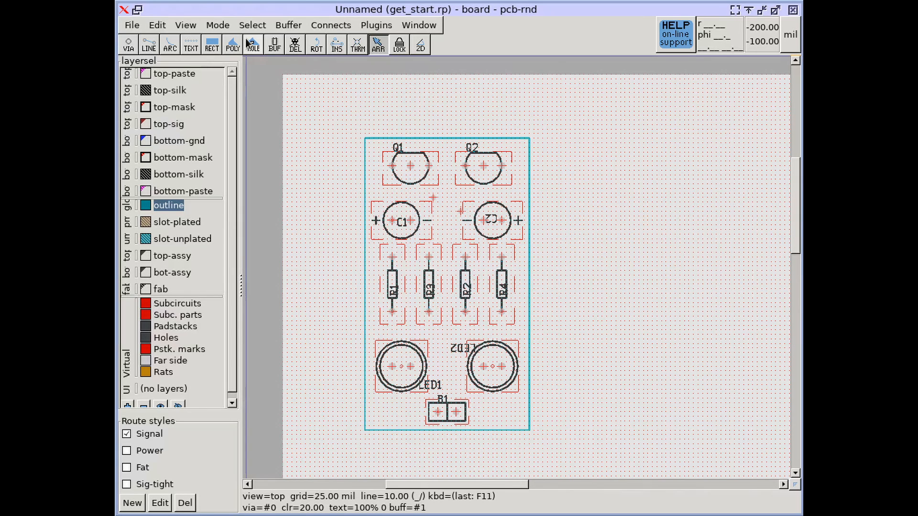
- Turn on the Only floaters drawing mode so that only the component labels can be edited
click(220, 26)
mouse_move(238, 81)
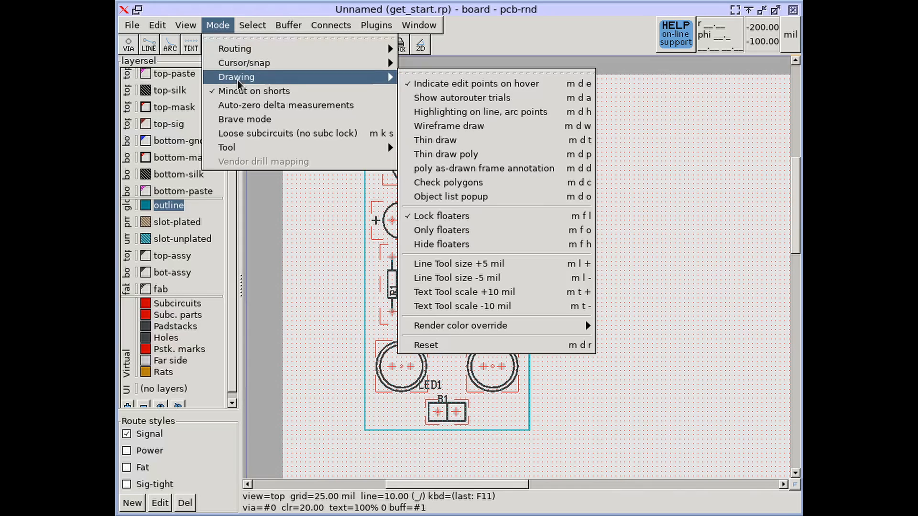
click(446, 230)
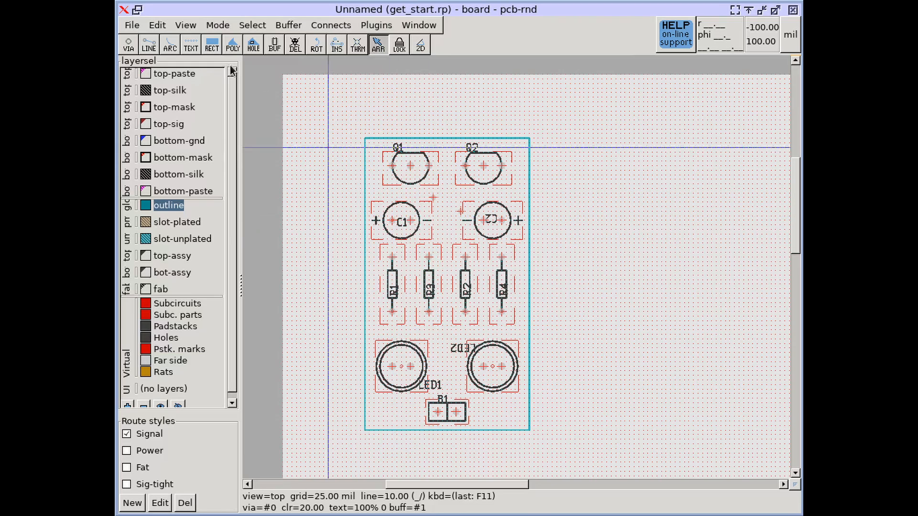
click(217, 26)
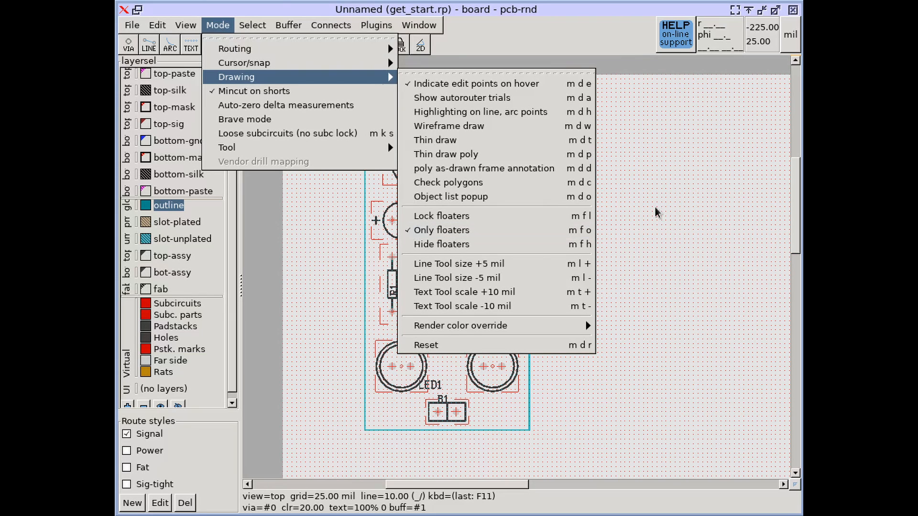
click(690, 203)
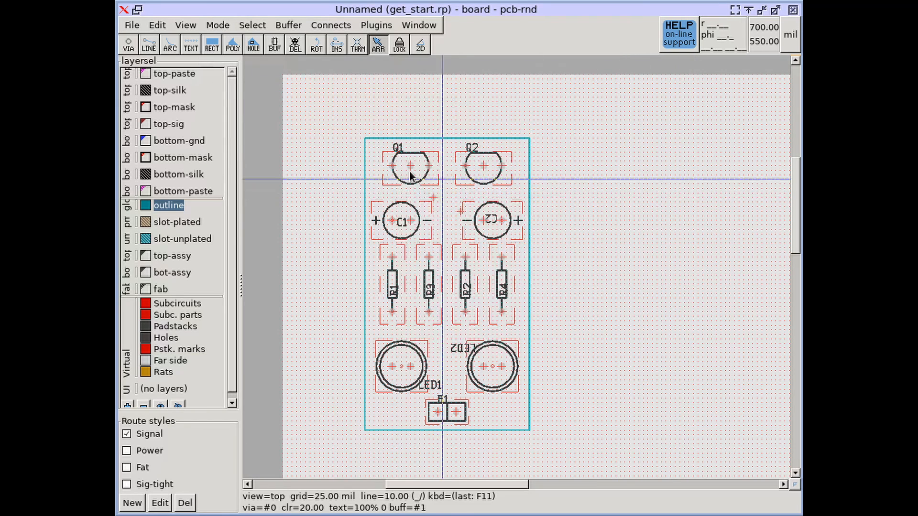
- Move the C1 and C2 labels above their capacitors and rotate the C2 label 180 degrees to read upright
scroll(410, 173, up, 3)
scroll(409, 172, up, 1)
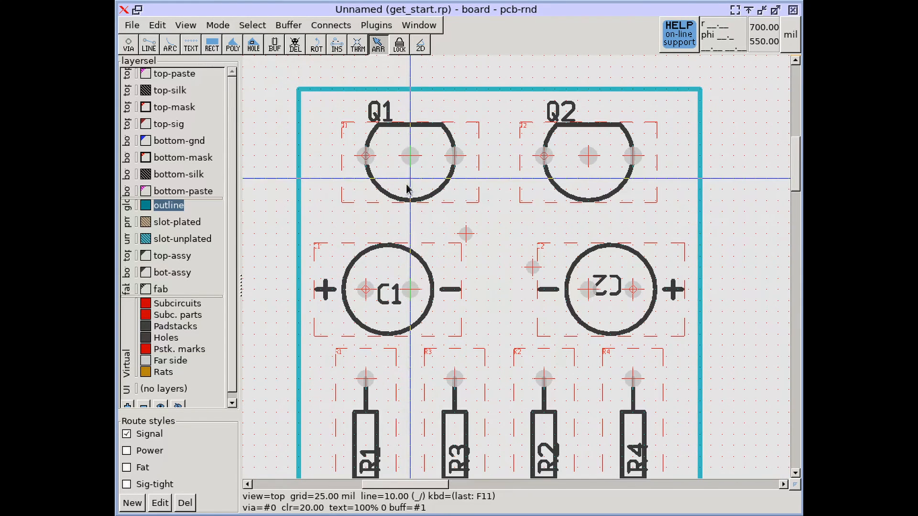
drag(390, 302, 356, 236)
drag(611, 290, 568, 231)
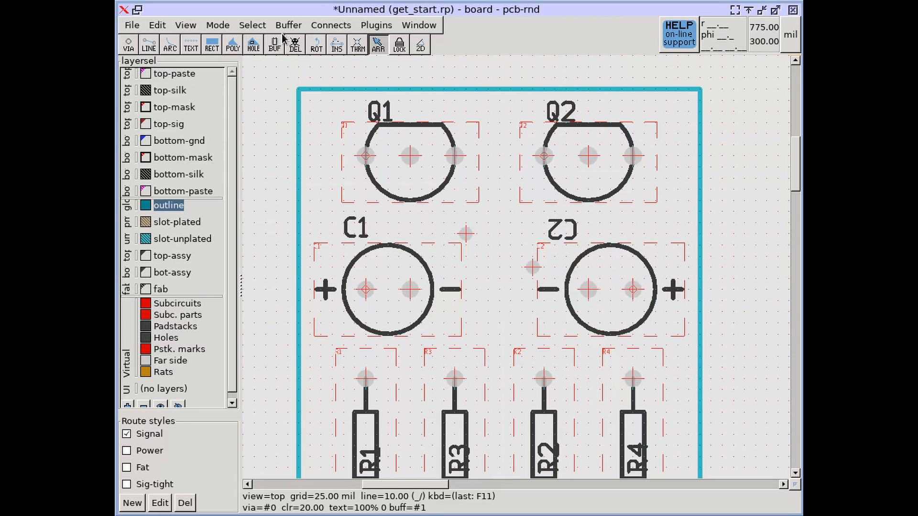
click(313, 45)
click(566, 223)
click(567, 224)
key(F11)
- Move the R1, R3, R2 and R4 labels out of the resistor bodies to just right of each one
middle_drag(375, 466, 356, 299)
drag(349, 300, 371, 310)
drag(436, 300, 459, 310)
drag(525, 300, 548, 310)
drag(614, 301, 637, 310)
- Move the LED1 and LED2 labels below their LEDs, LED2's rotated upright, and the B1 label to the right of its connector
scroll(500, 354, down, 2)
middle_drag(500, 355, 478, 249)
drag(443, 356, 371, 377)
drag(483, 300, 556, 378)
click(316, 45)
click(562, 385)
click(562, 385)
key(F11)
drag(449, 377, 507, 399)
- Show the bottom-gnd and top-sig layers to check which B1 pad connects to ground and which to the supply trace
scroll(568, 329, down, 1)
middle_drag(589, 301, 528, 276)
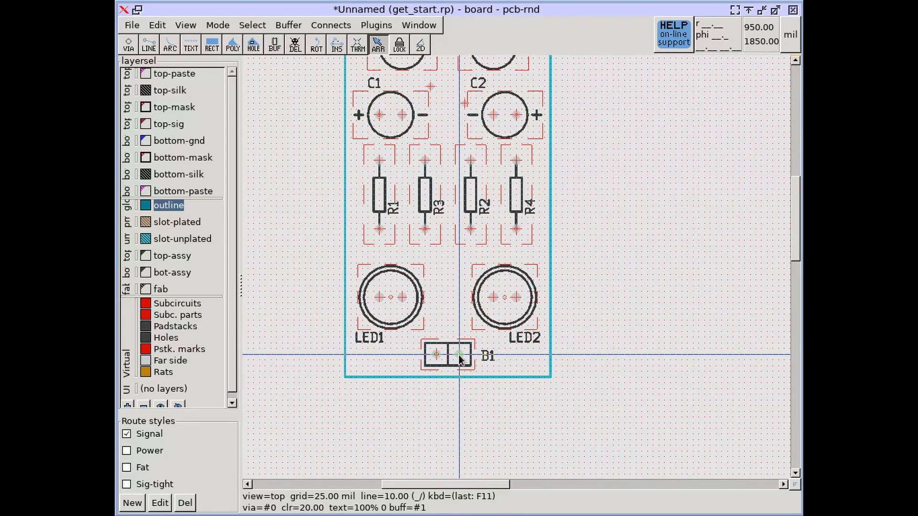
scroll(458, 354, up, 2)
click(145, 140)
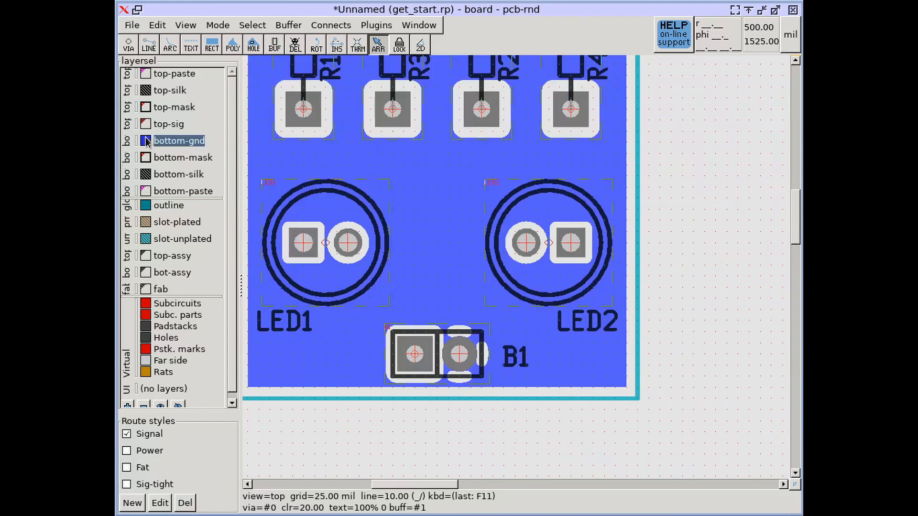
click(146, 125)
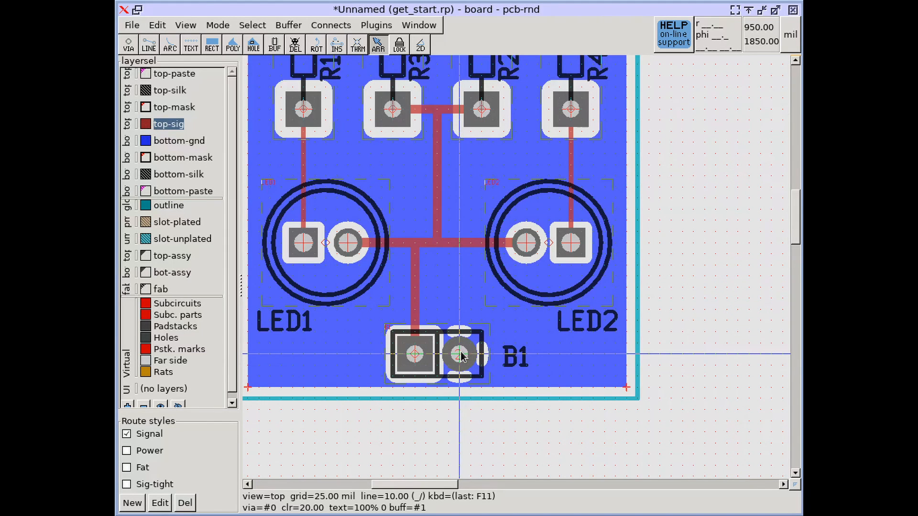
- Hide the copper layers and add top-silk polarity texts, "+" left of connector B1 and "-" right of it
click(189, 46)
click(170, 90)
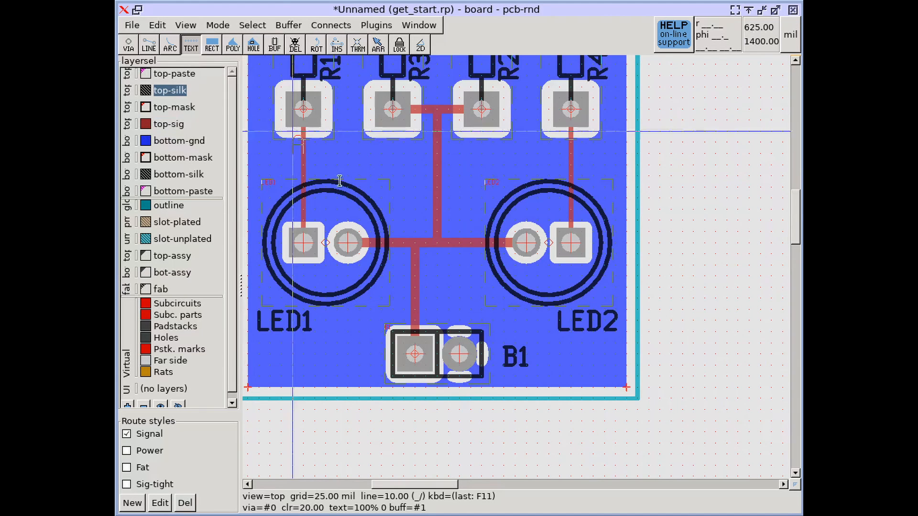
click(145, 124)
click(146, 141)
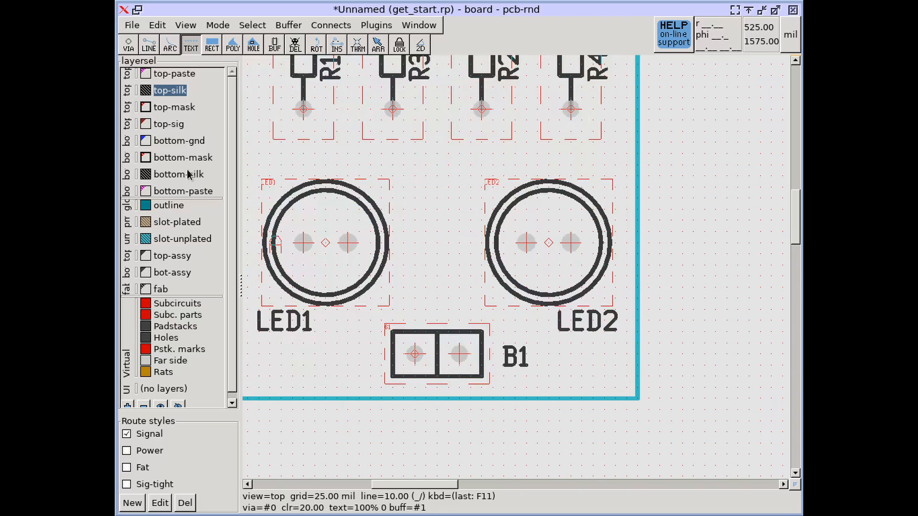
click(358, 345)
text(+)
key(Return)
click(491, 343)
text(-)
key(Return)
- Move the B1 label from beside the connector to above it
click(516, 358)
key(Escape)
key(F11)
drag(516, 356, 433, 317)
- Add the top-silk text "LED blink - pcb-rnd tutorial" and position it centred between the resistors and the LEDs
scroll(525, 353, down, 1)
right_drag(554, 224, 573, 287)
right_drag(543, 248, 509, 277)
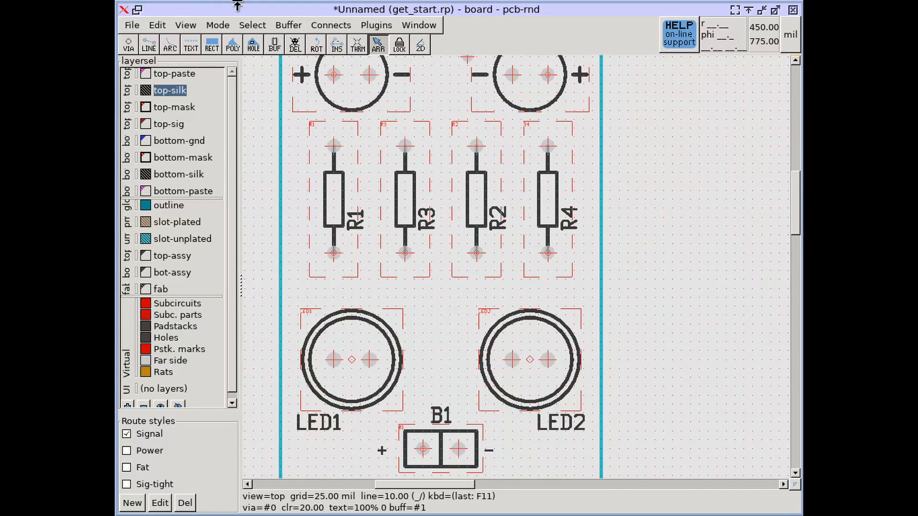
click(191, 48)
click(289, 288)
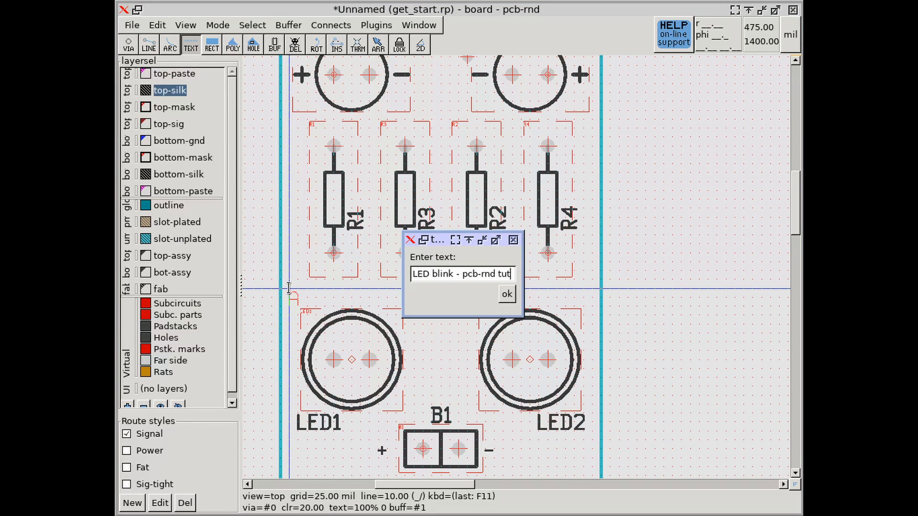
text(orial)
key(Return)
key(F11)
drag(333, 298, 352, 288)
scroll(440, 305, down, 3)
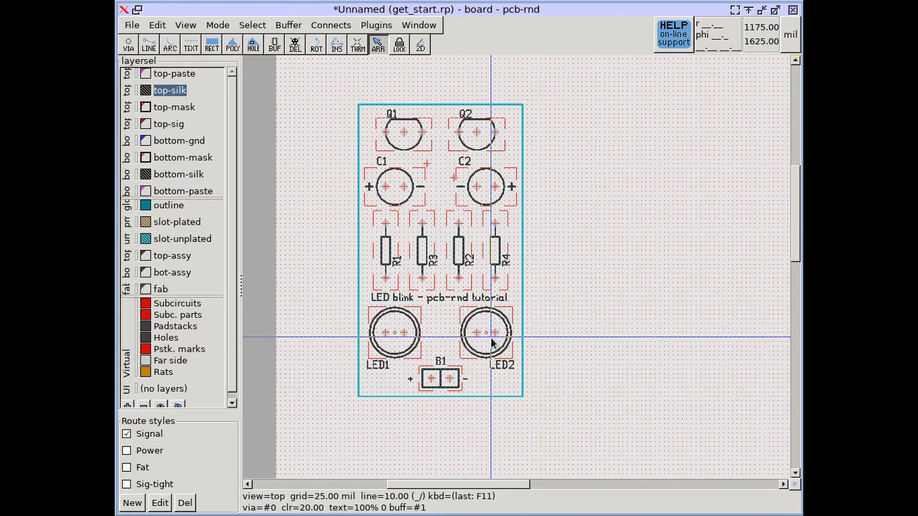
- Draw an 800 by 75 mil rectangular frame with top-silk lines around the "LED blink - pcb-rnd tutorial" text
click(149, 44)
scroll(449, 318, up, 4)
middle_drag(428, 315, 423, 314)
middle_drag(412, 102, 484, 61)
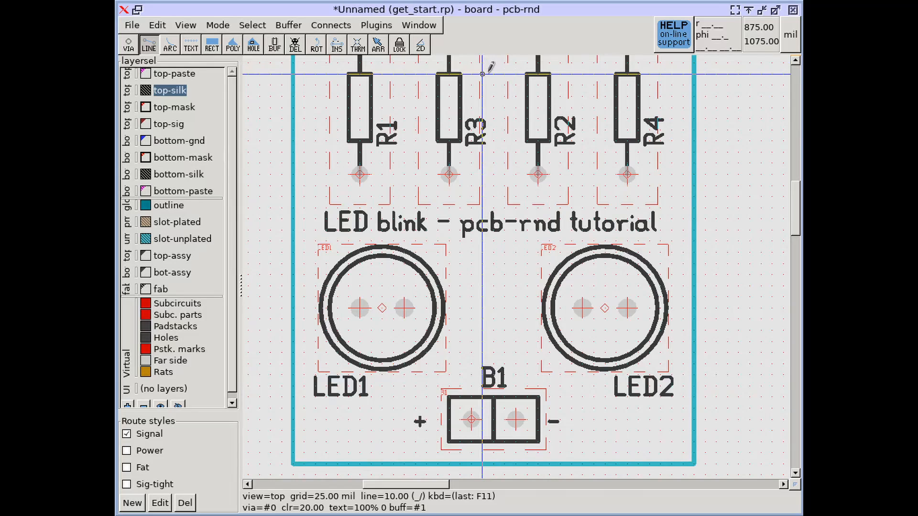
click(314, 206)
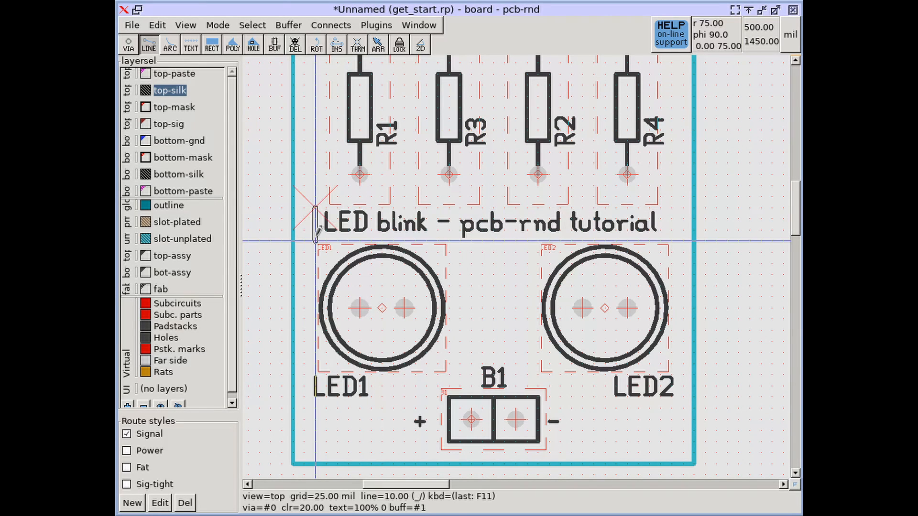
click(315, 241)
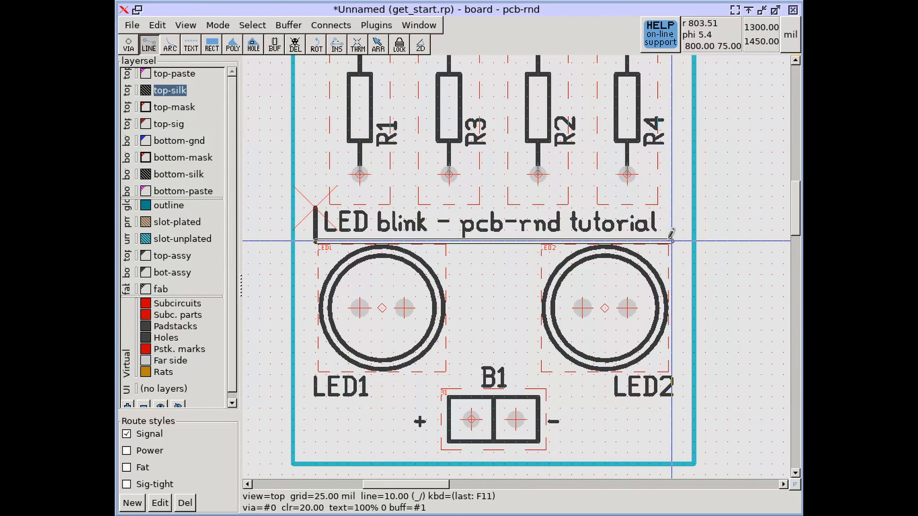
click(672, 241)
click(672, 206)
click(315, 207)
key(Escape)
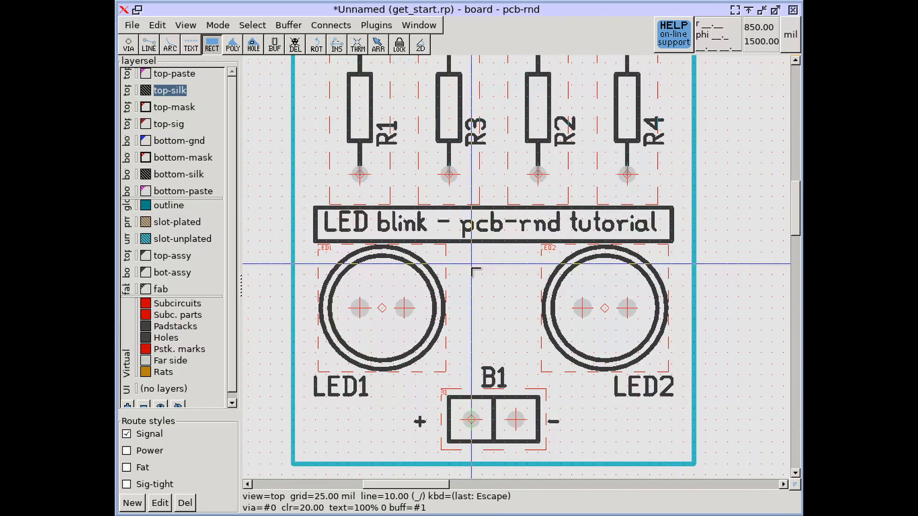
- Draw a filled top-silk rectangle in the board's lower-right corner, below the LED2 label
scroll(472, 267, down, 1)
click(552, 389)
click(650, 425)
key(Escape)
scroll(557, 325, down, 2)
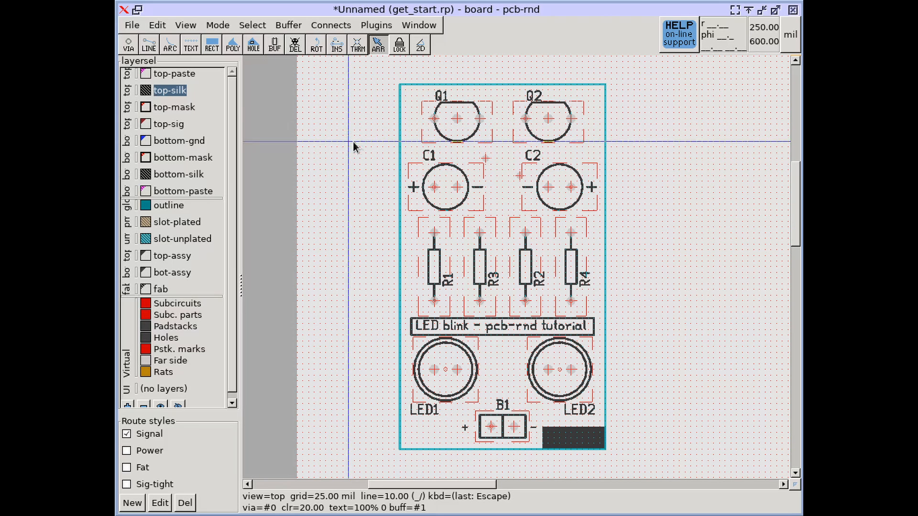
- Save the layout and show the bottom-gnd and top-sig layers again
click(132, 25)
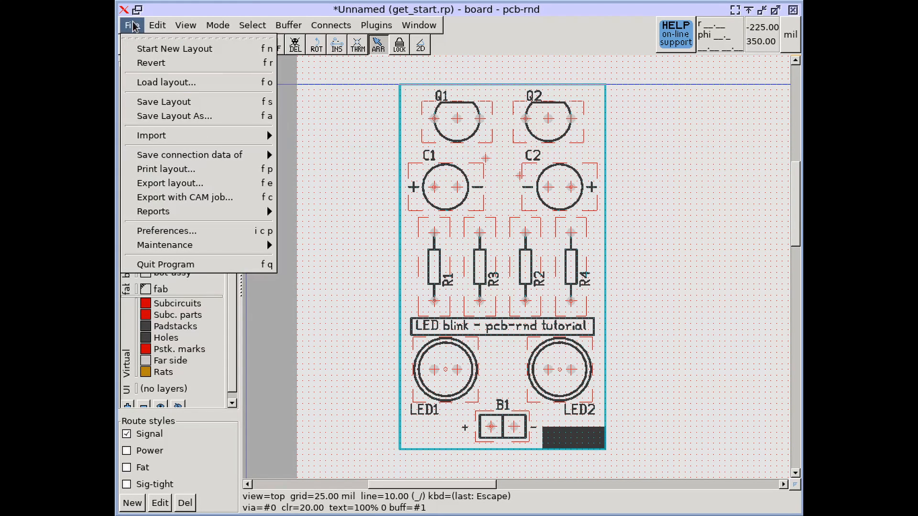
click(167, 99)
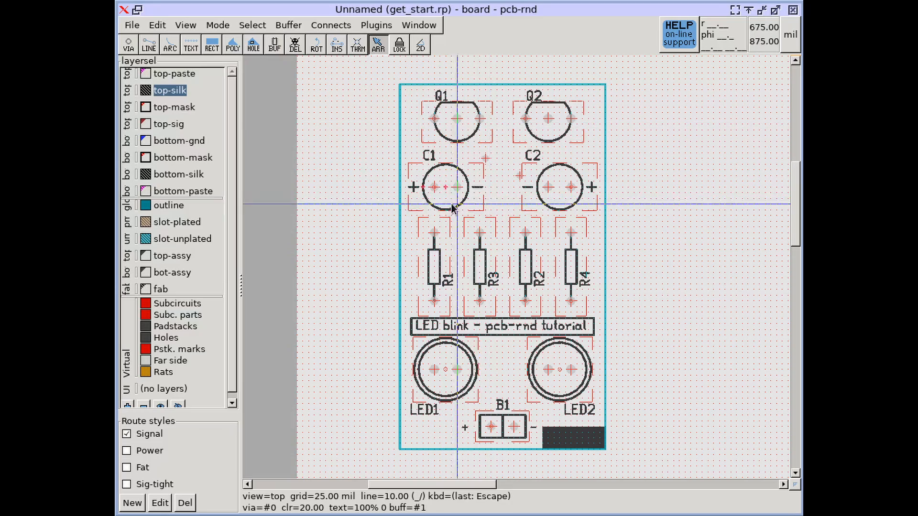
click(145, 141)
click(145, 125)
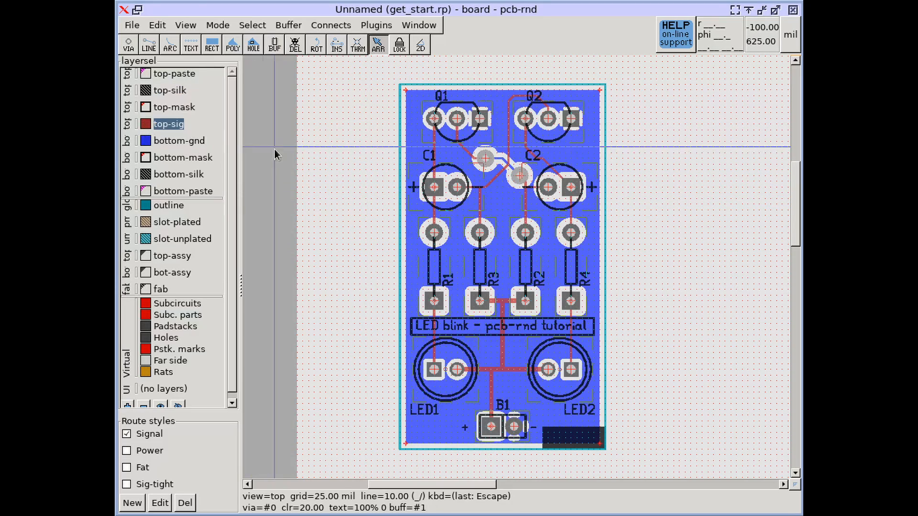